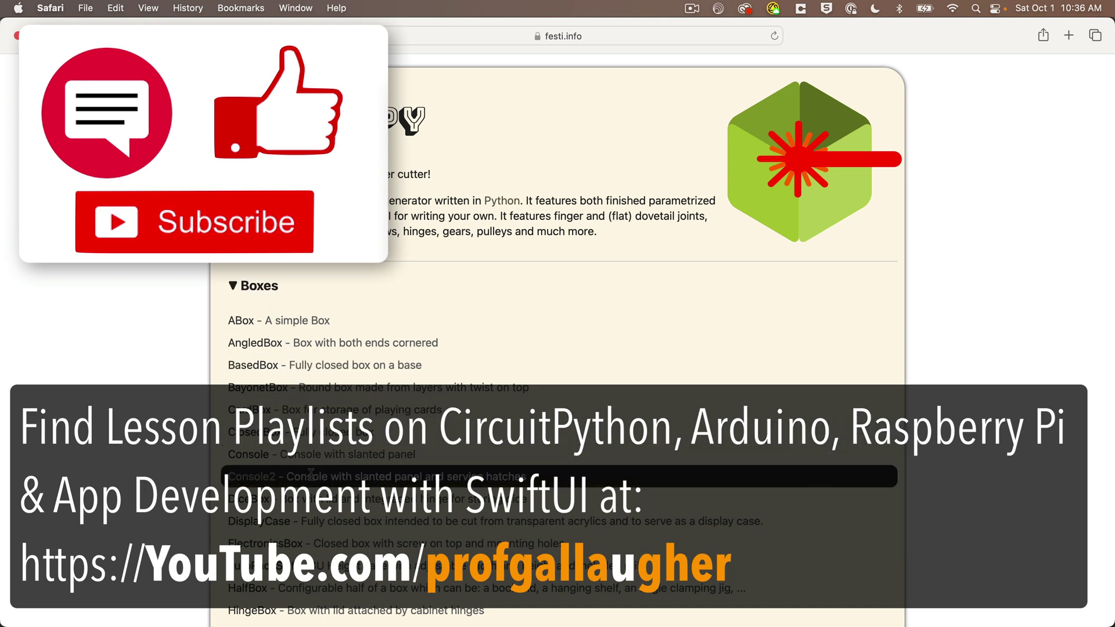
- Collapse the ▼ Boxes generator list on festi.info so only category headings remain
click(237, 288)
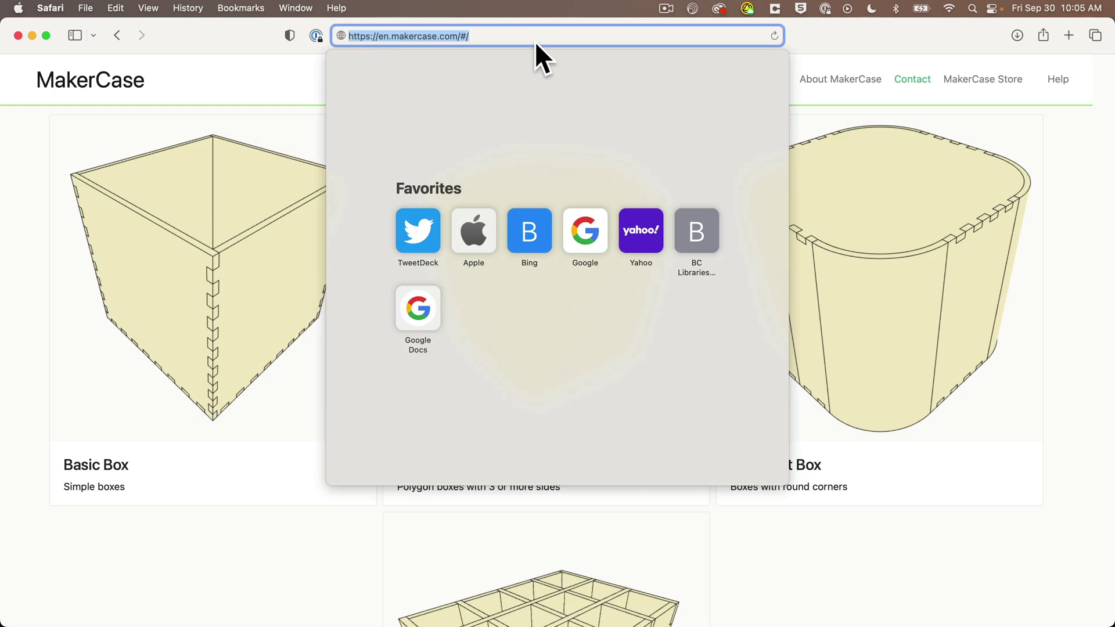
- Open MakerCase's Basic Box designer and size the box Width 6, Height 2, Depth 6 in
click(280, 441)
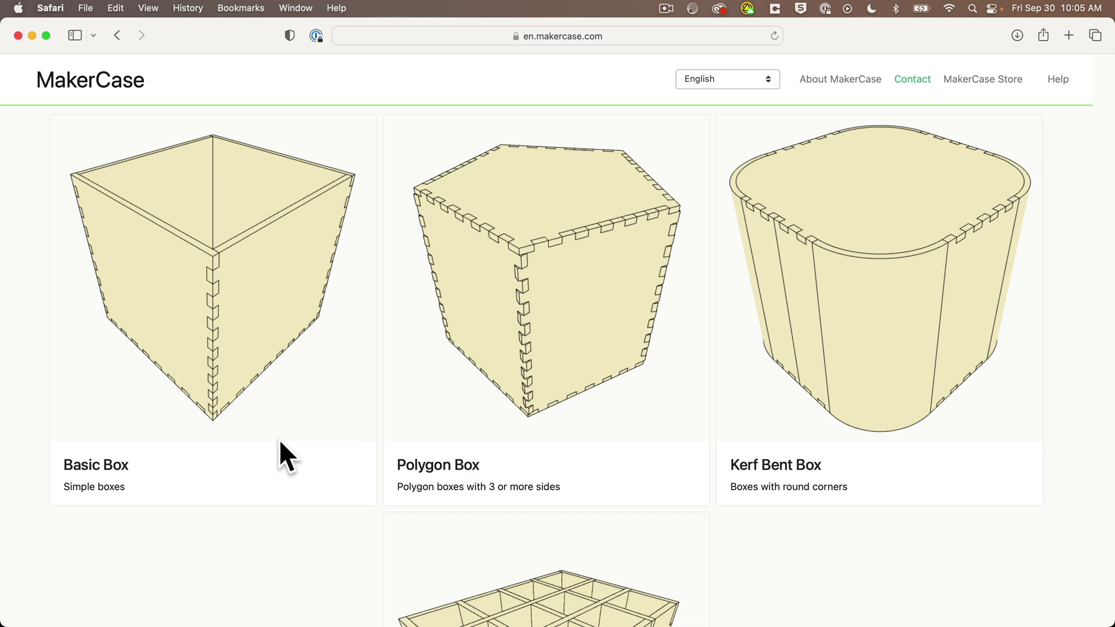
click(253, 306)
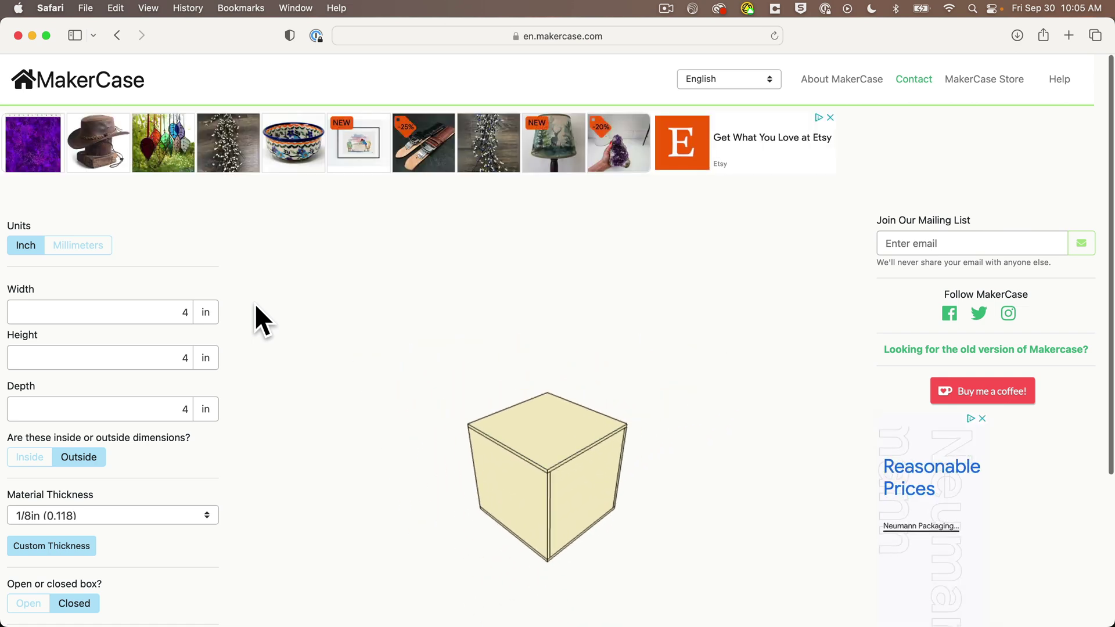
double_click(191, 308)
text(6)
key(Tab)
text(2)
key(Tab)
text(6)
click(370, 440)
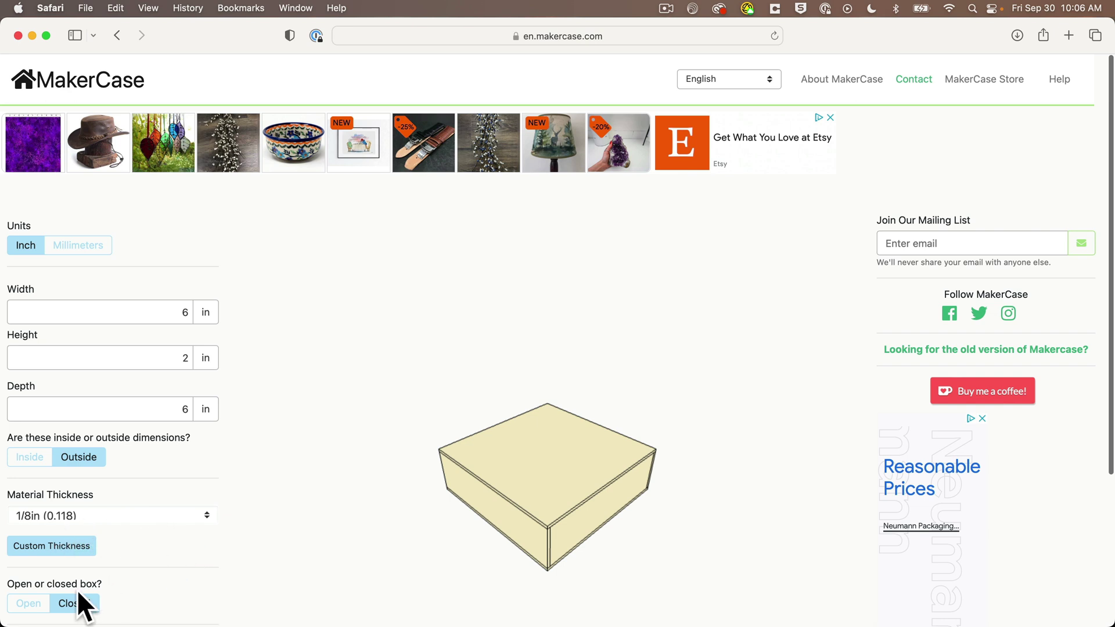
- Keep the box Closed, choose Finger edge joints, and set Finger Size to 0.9735
click(29, 603)
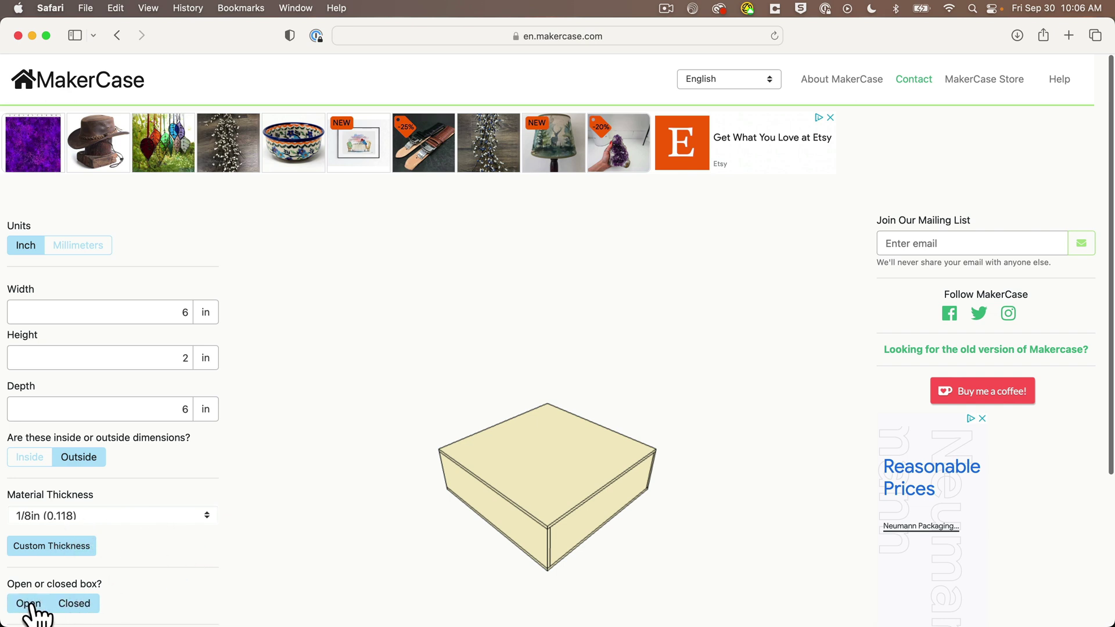
click(73, 604)
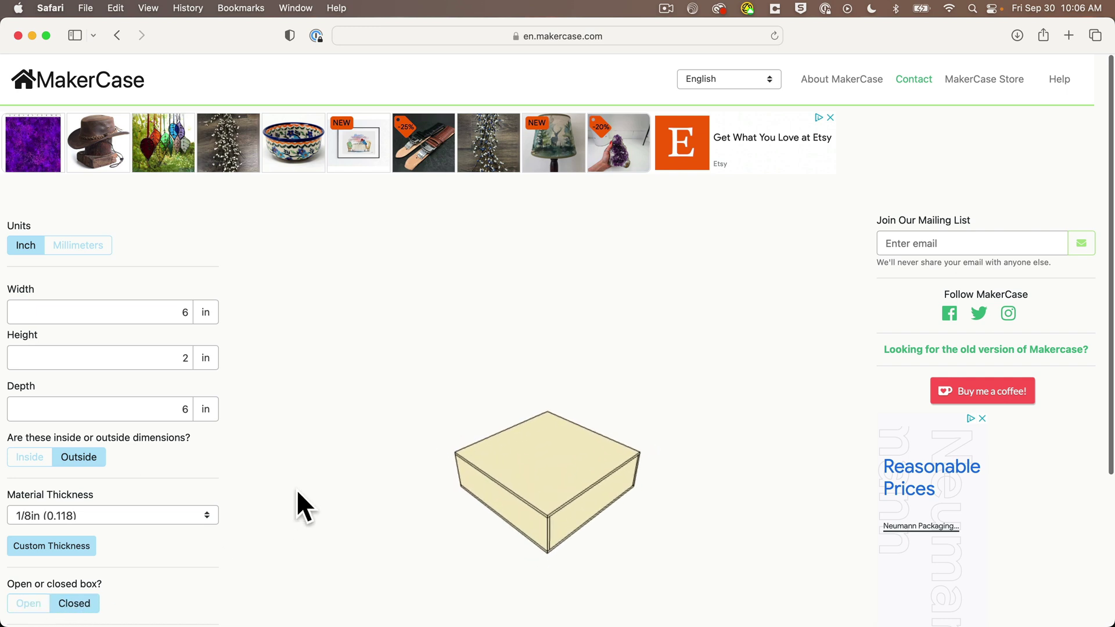
scroll(164, 472, down, 5)
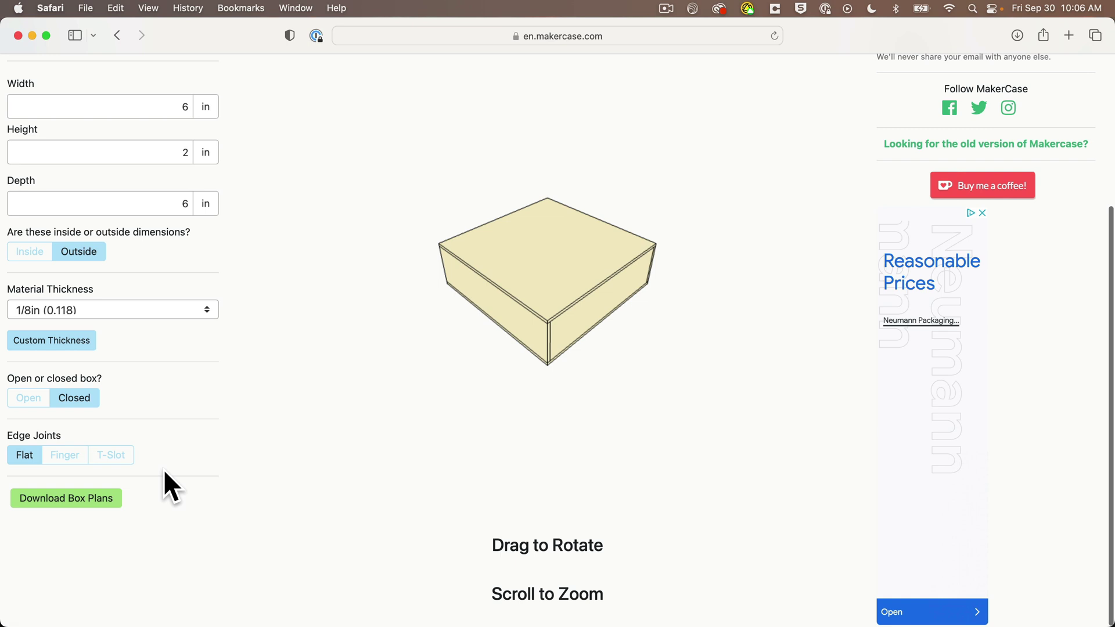
click(63, 458)
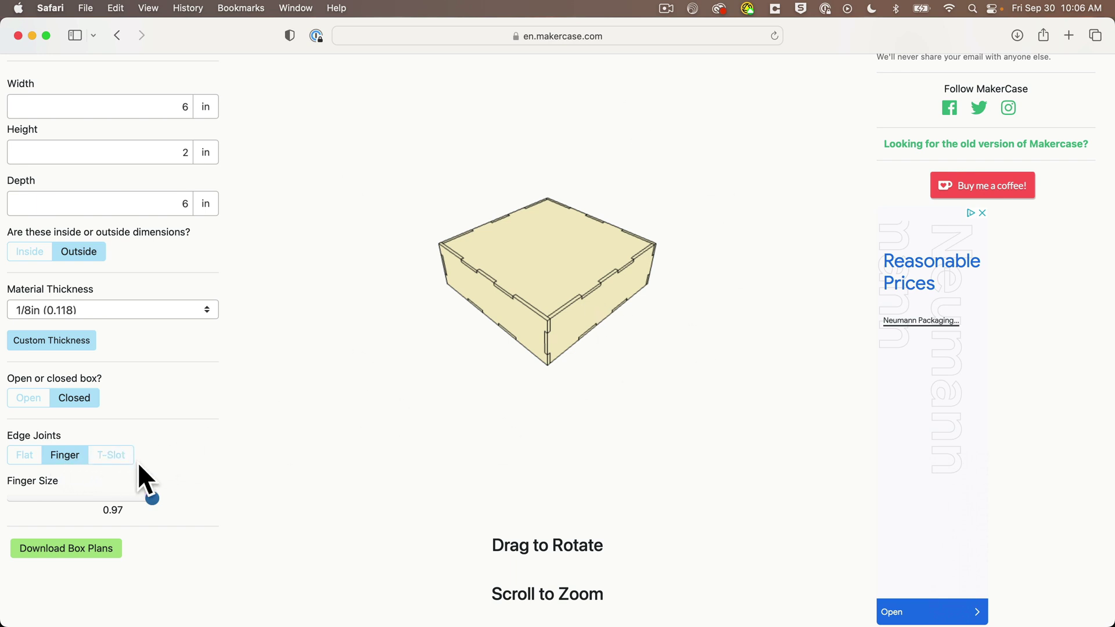
mouse_move(150, 499)
mouse_down()
mouse_move(122, 500)
mouse_move(162, 496)
mouse_up()
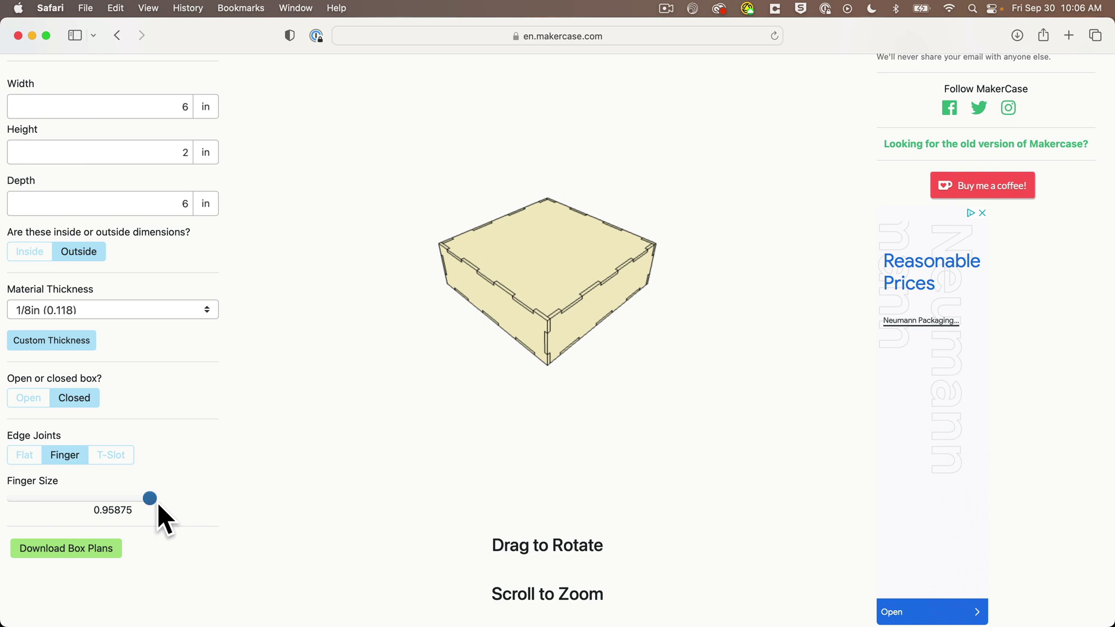
drag(157, 502, 177, 496)
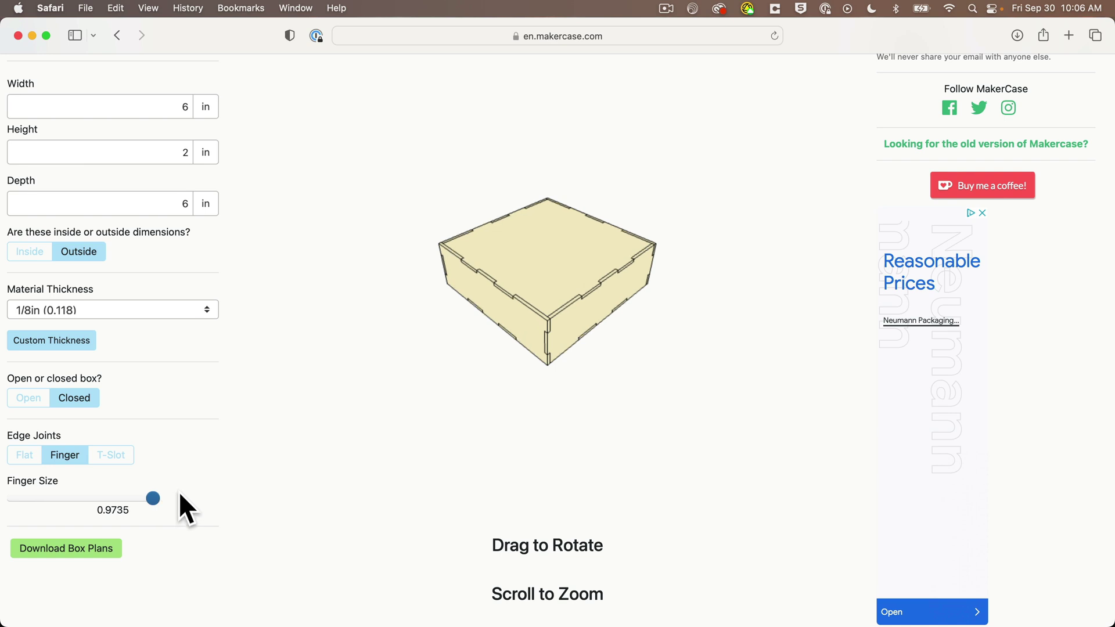
- Open Download Box Plans with Panel Labels Disabled and Panel Layout set to Separate
click(100, 548)
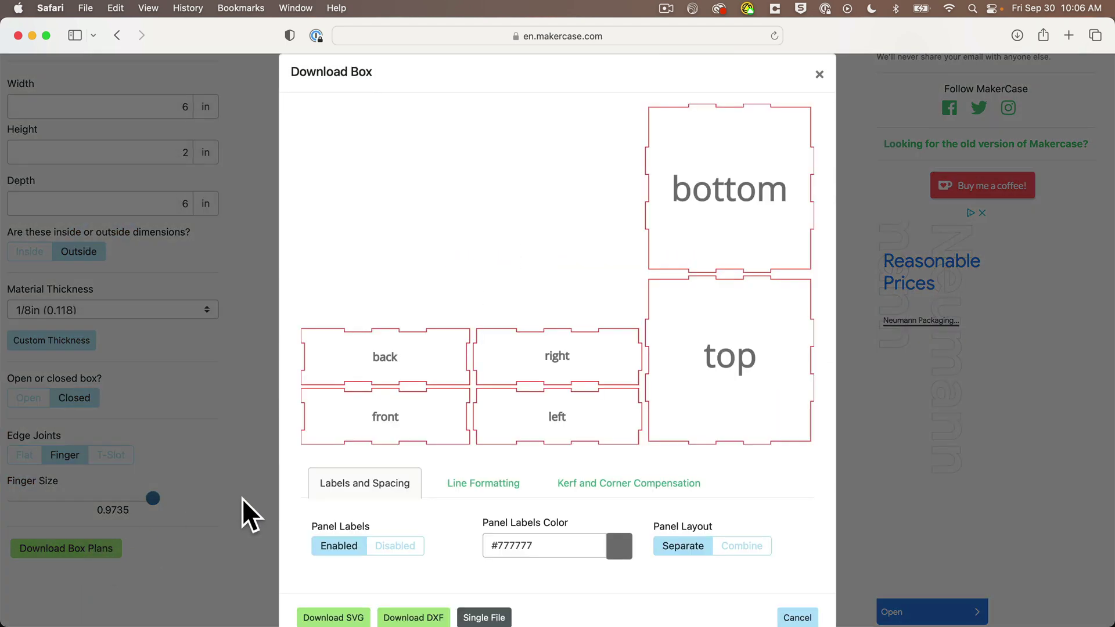
scroll(303, 490, down, 1)
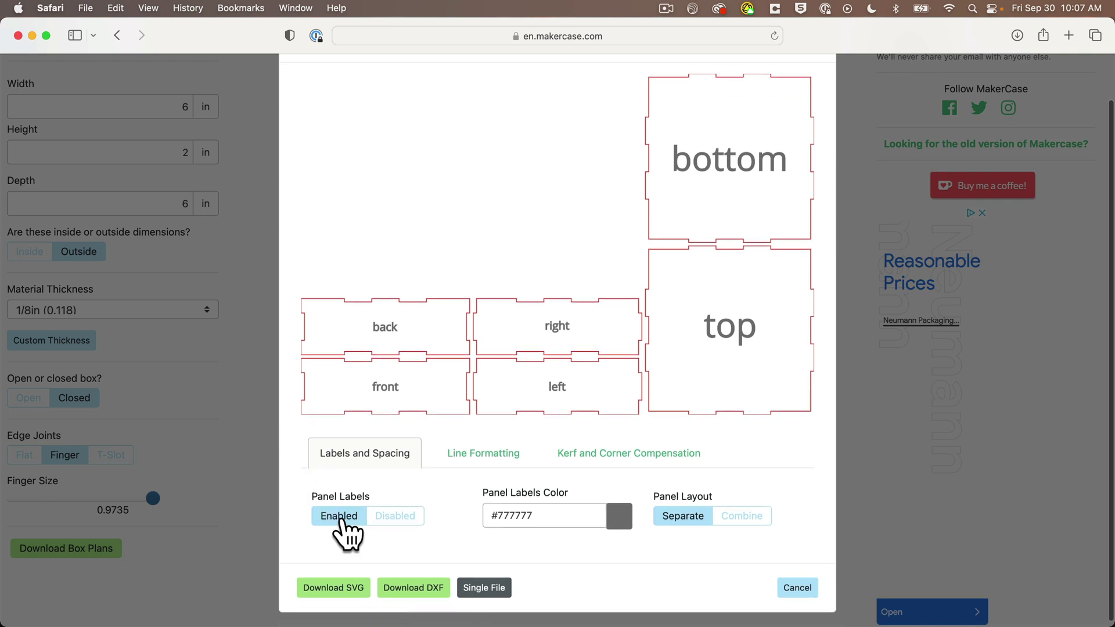
click(396, 519)
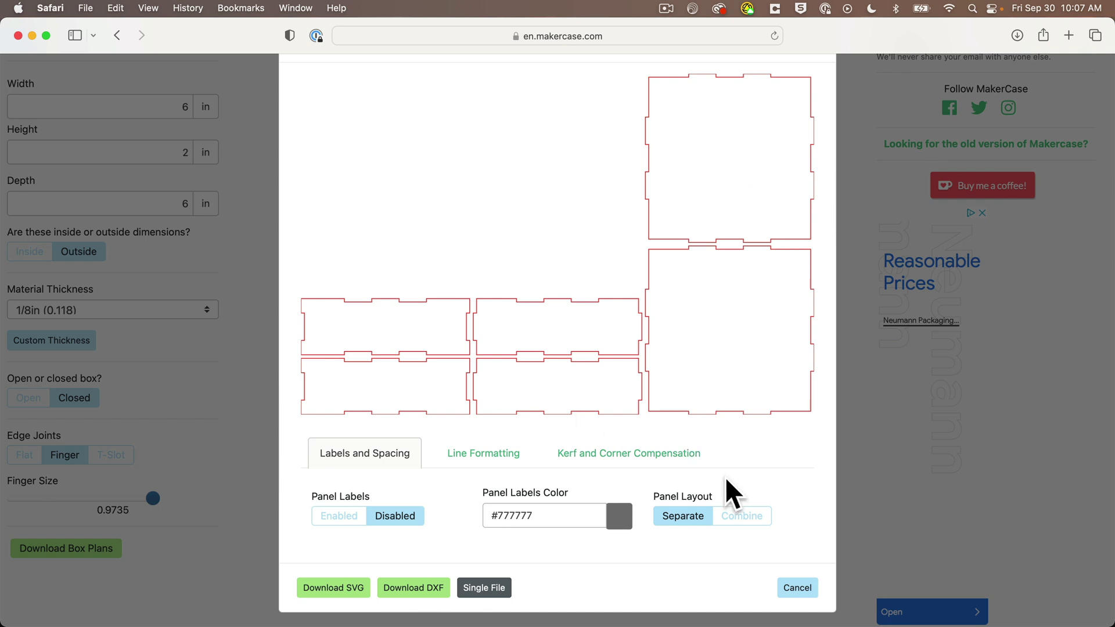
click(741, 518)
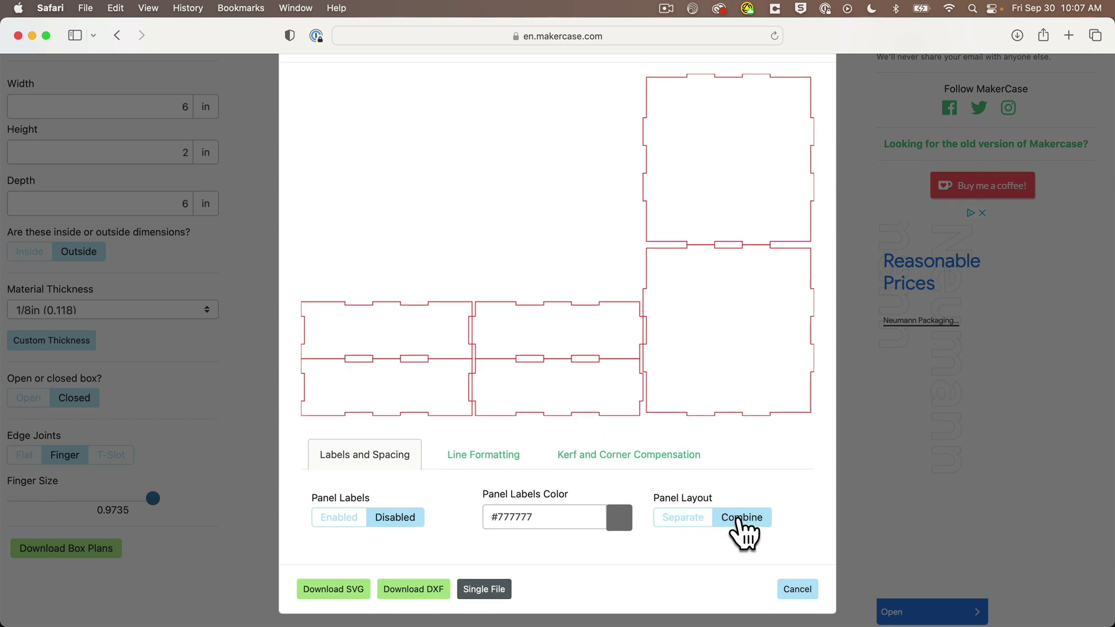
click(681, 518)
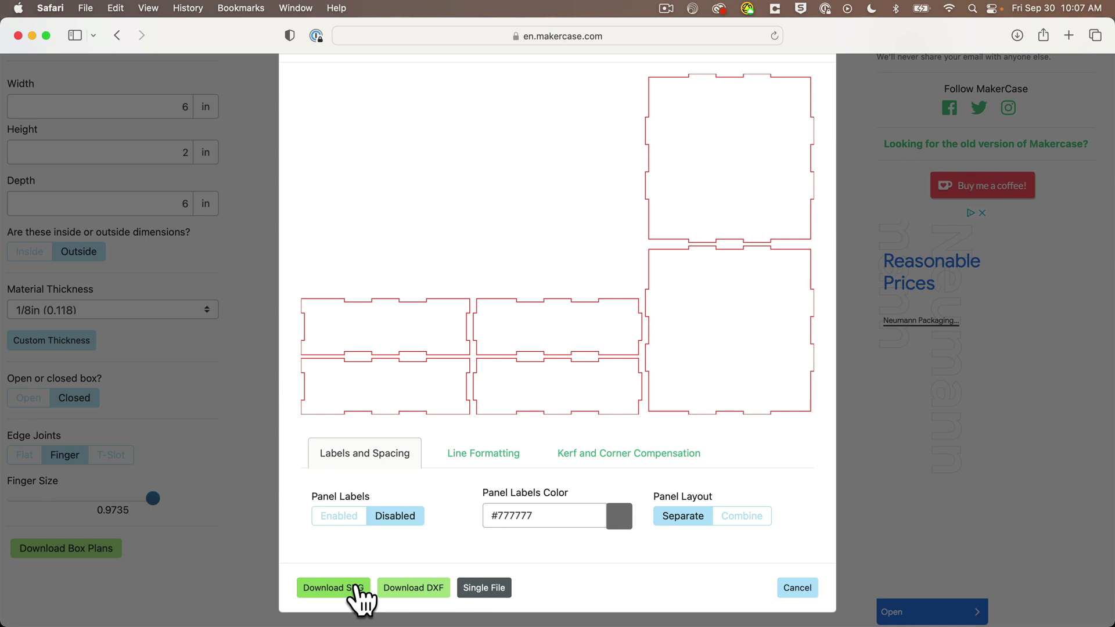
- Download the plans as SVG, allowing Safari downloads, and save box.svg to the Desktop
click(356, 588)
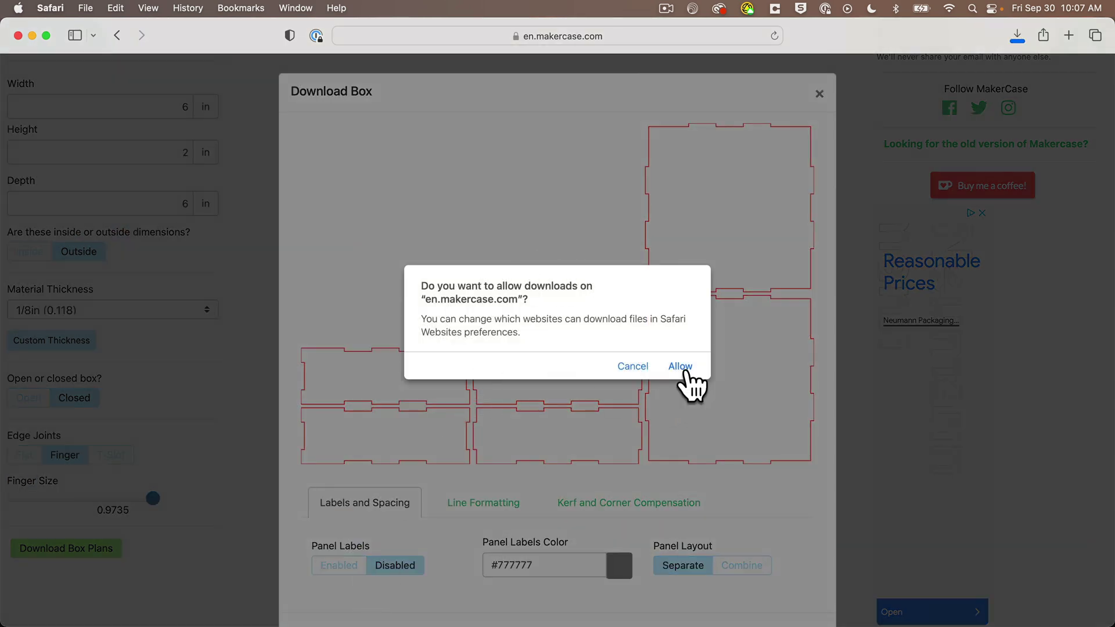
click(682, 368)
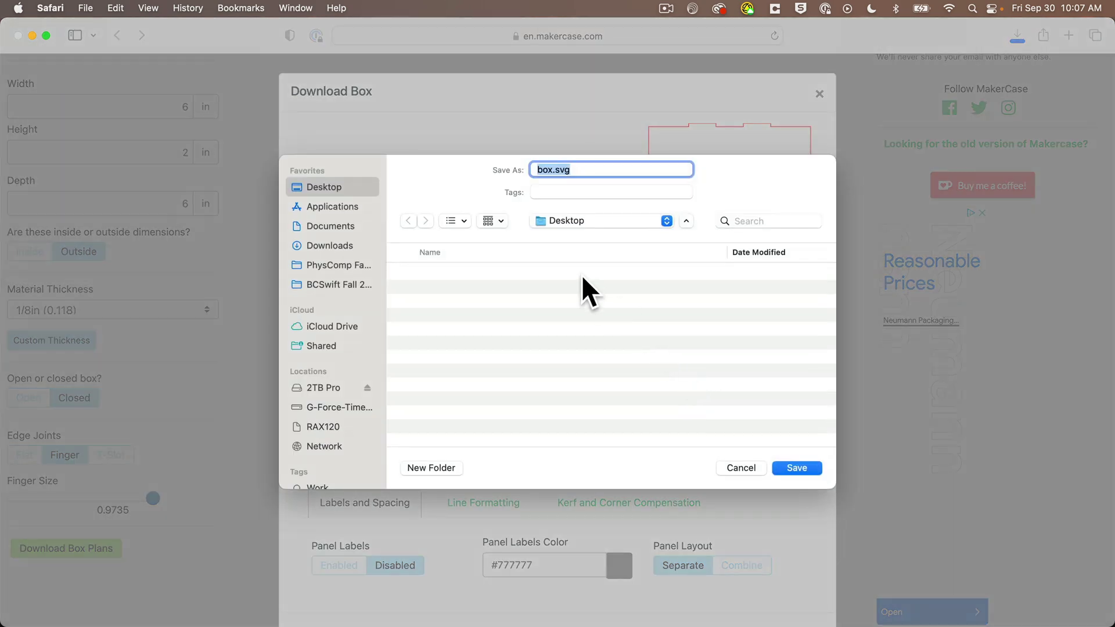
click(797, 467)
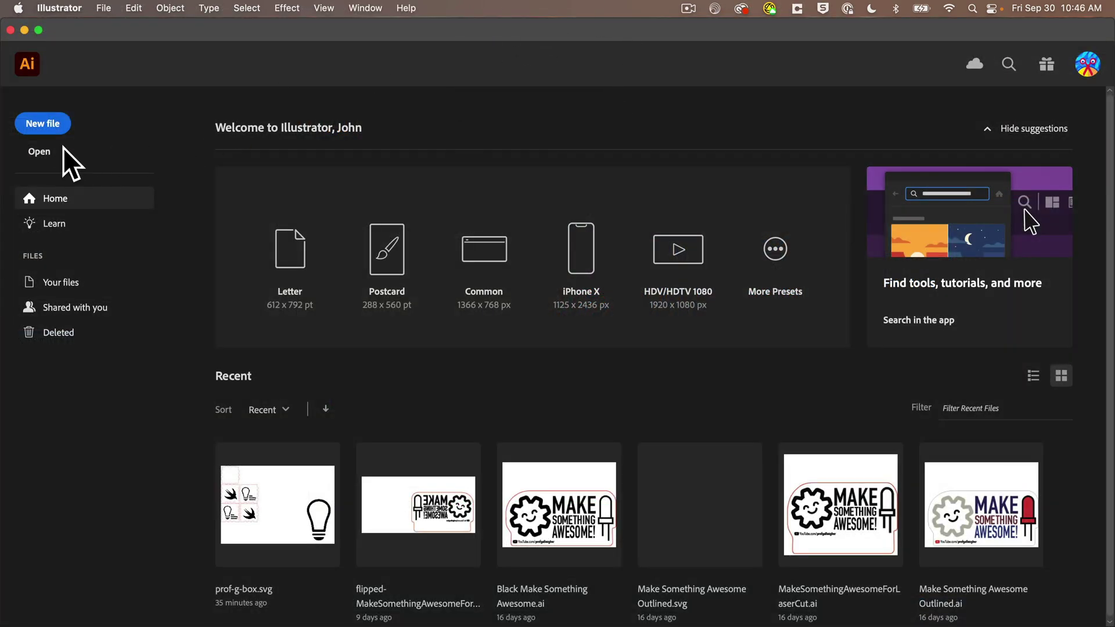
- Create a new Illustrator document 32 in wide by 20 in high
click(44, 125)
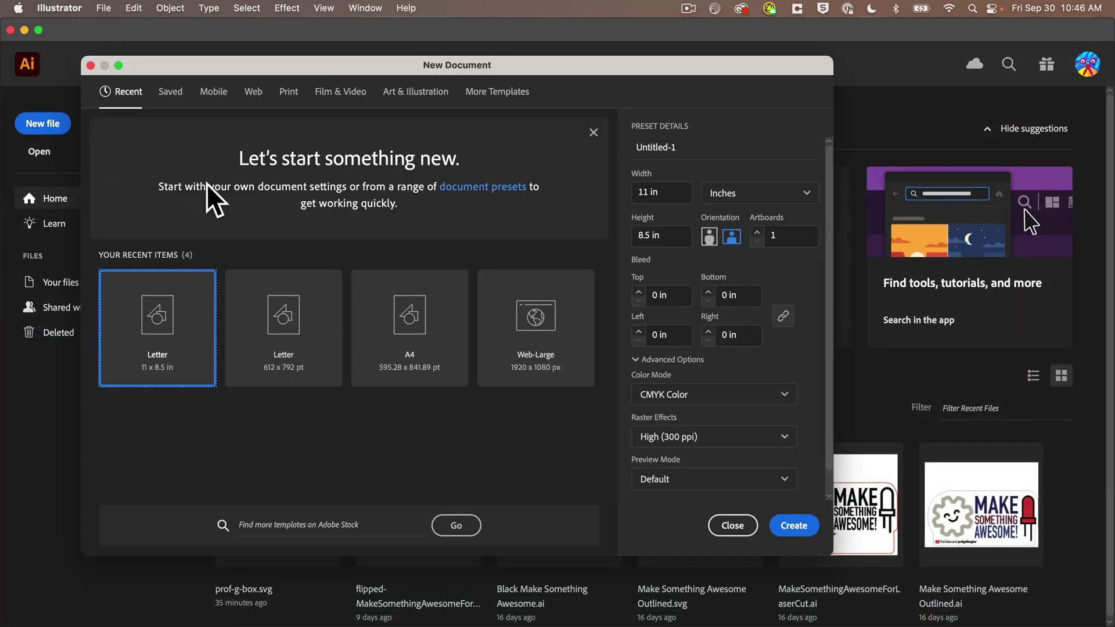
click(674, 192)
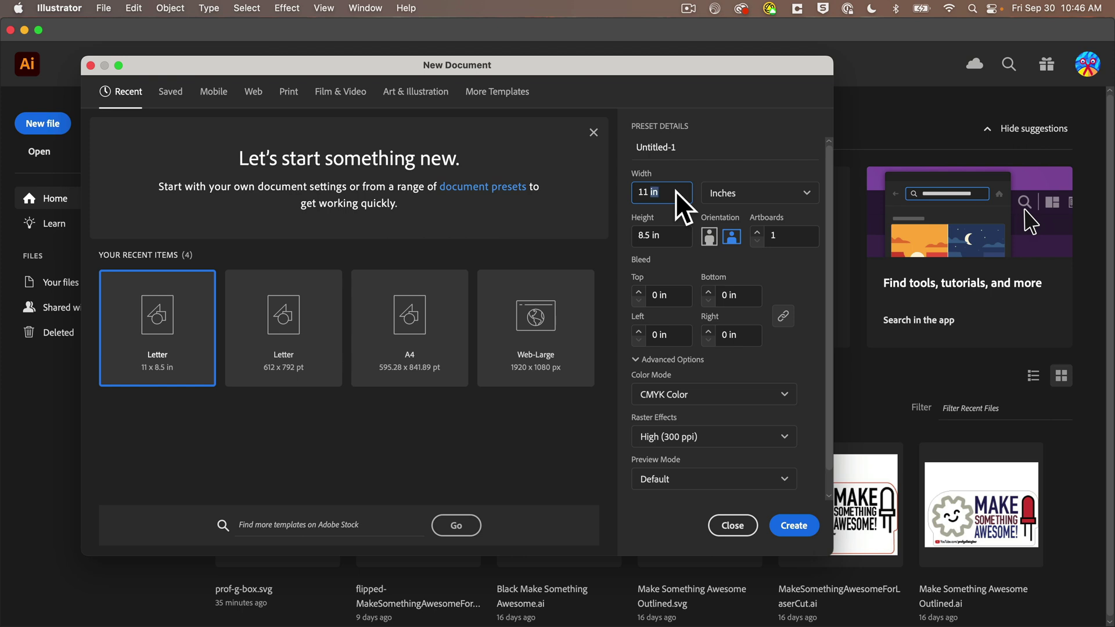
text(32)
key(Tab)
key(Tab)
text(20)
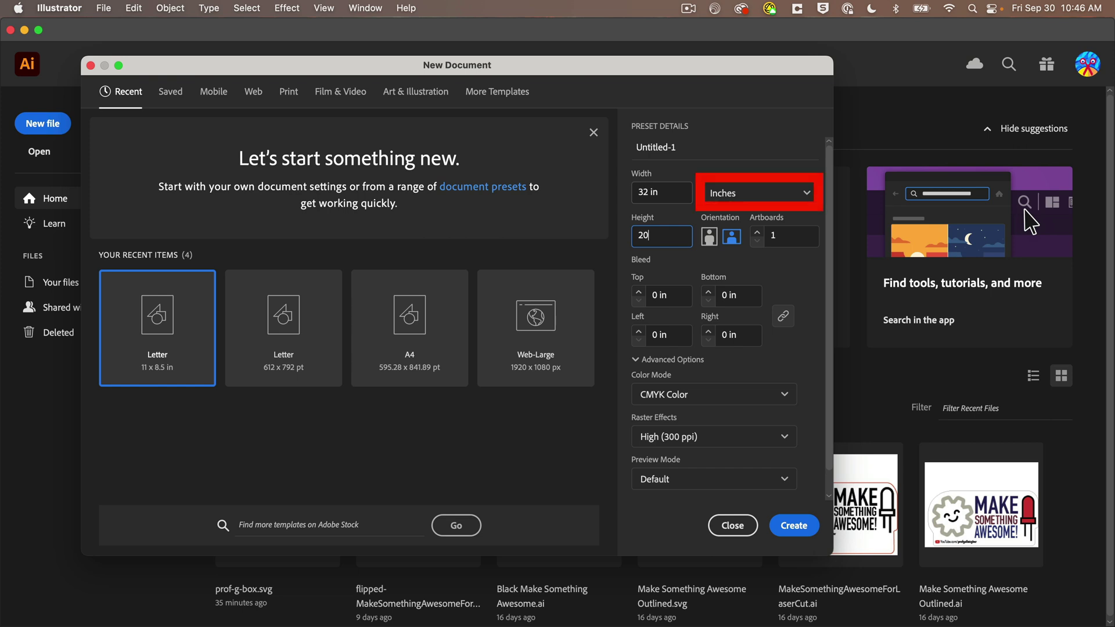
click(793, 526)
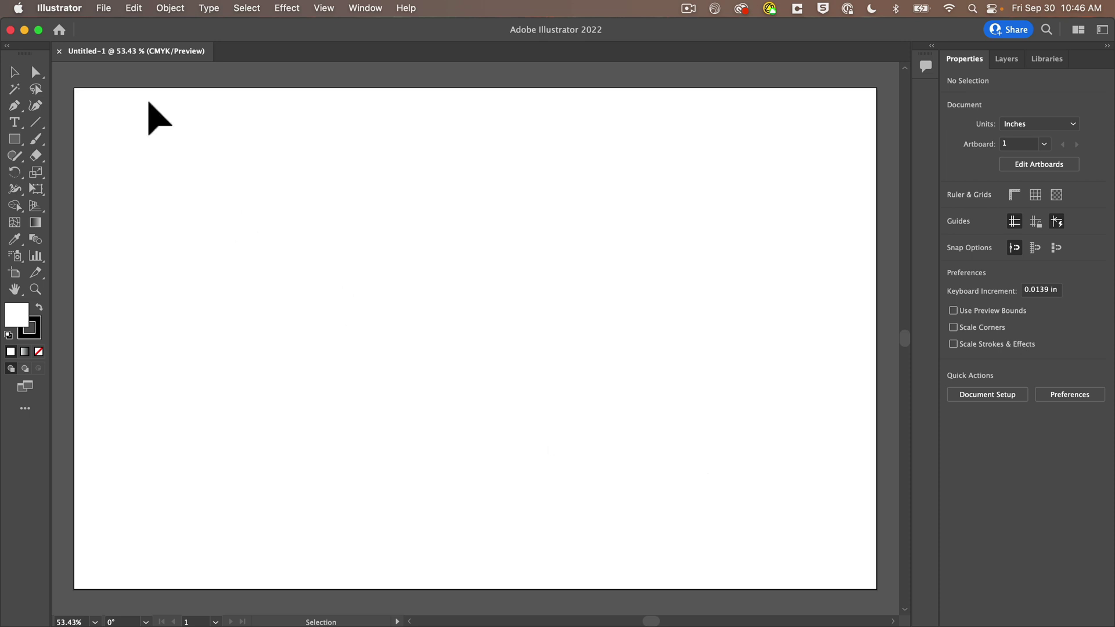
- Open box.svg from the Desktop in Illustrator
click(104, 8)
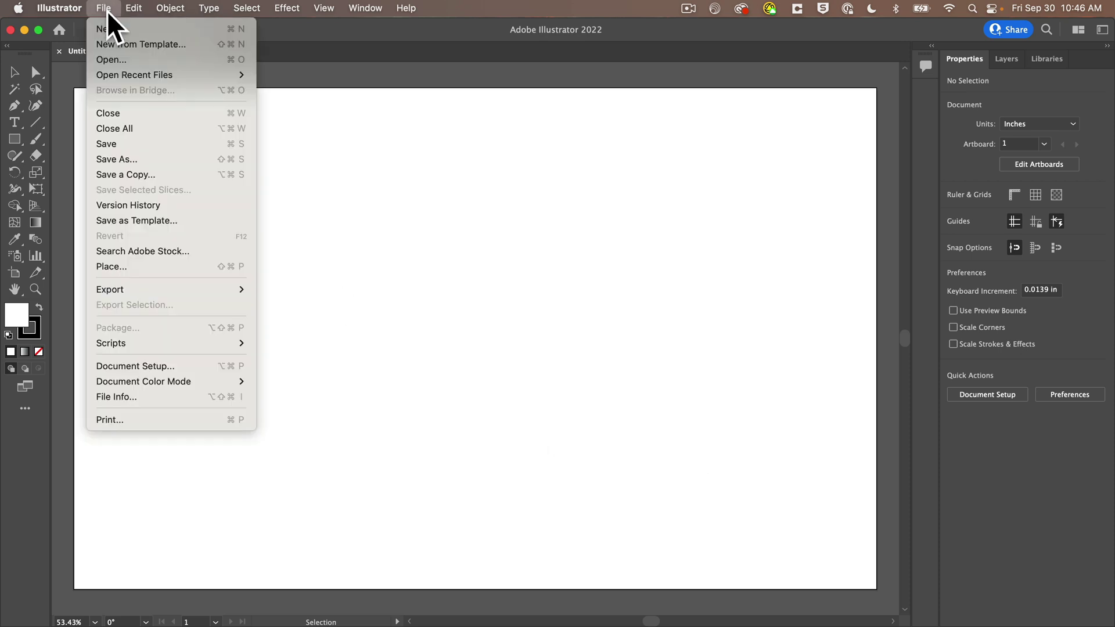
click(119, 59)
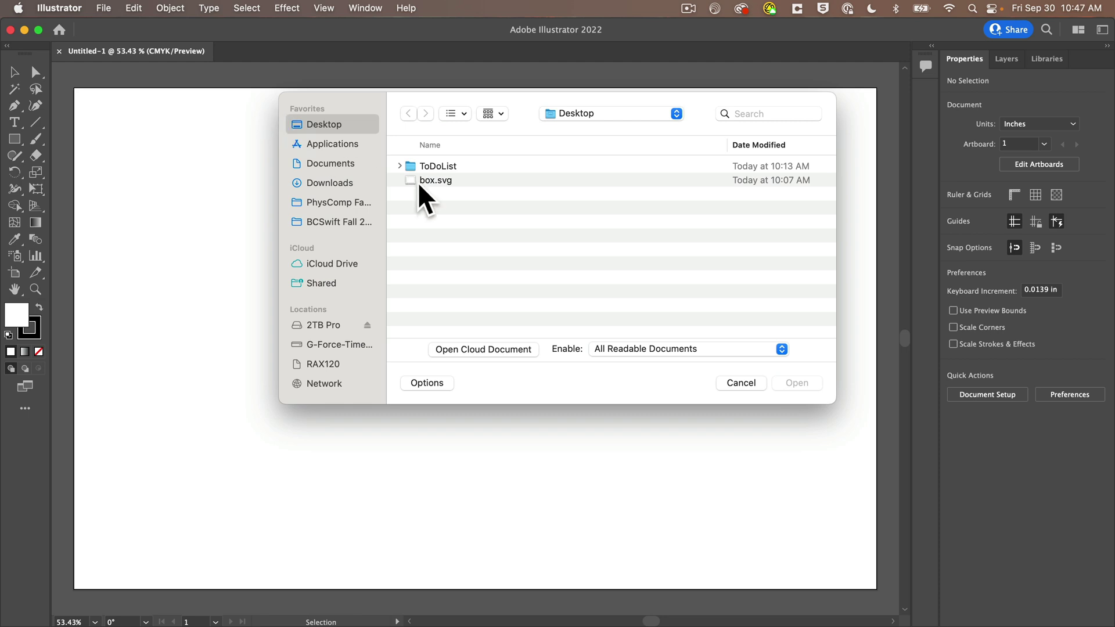
click(426, 181)
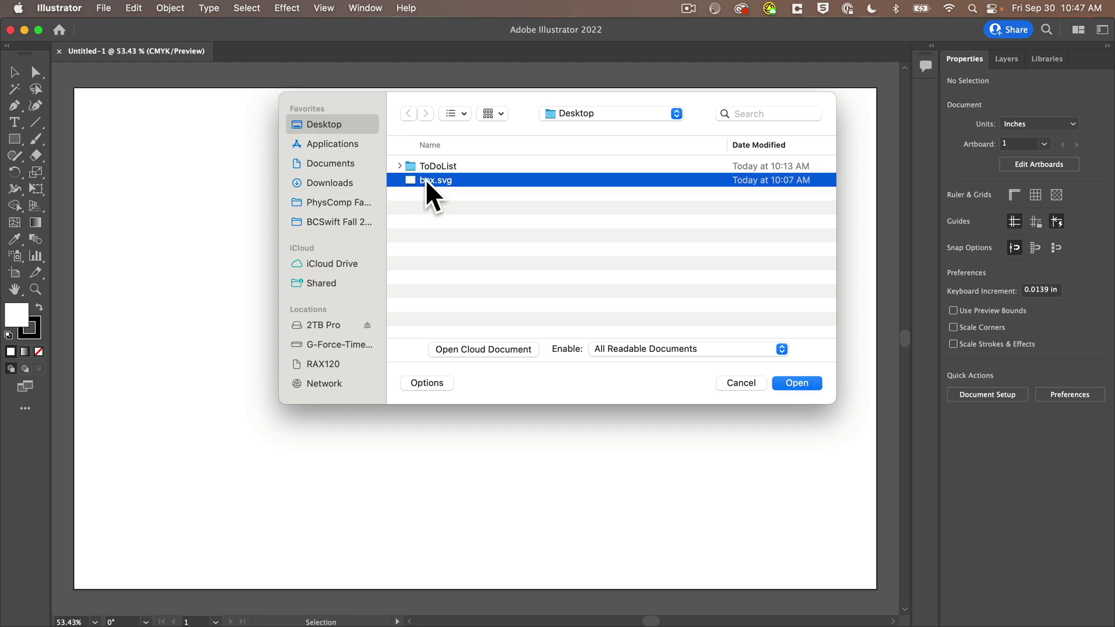
double_click(425, 179)
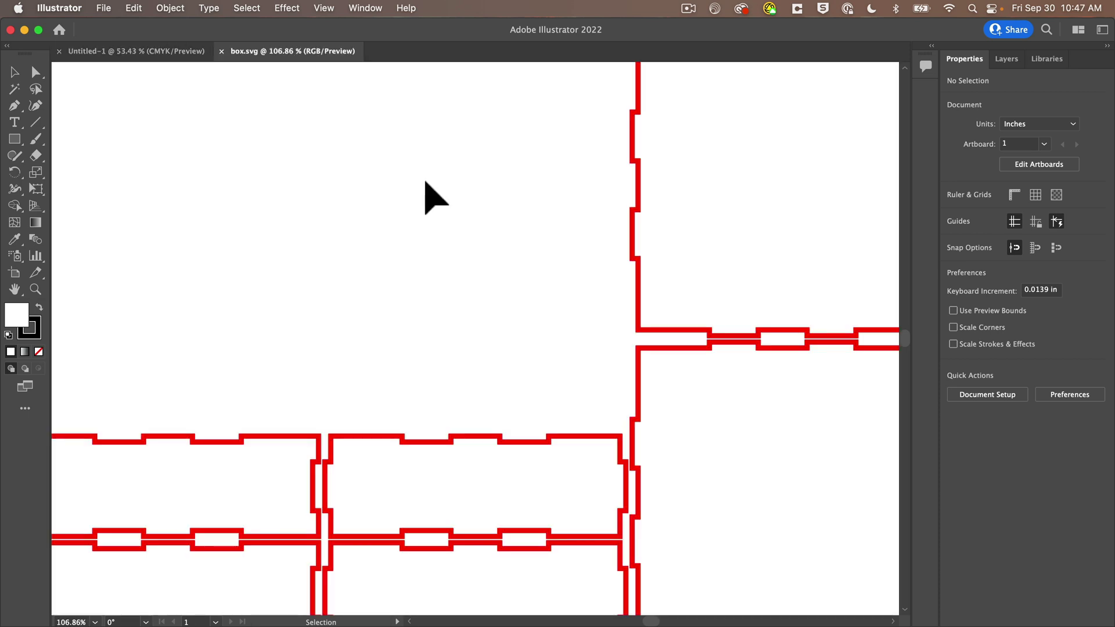
- Copy all box.svg panel outlines into Untitled-1 and move them up and left
scroll(432, 197, down, 5)
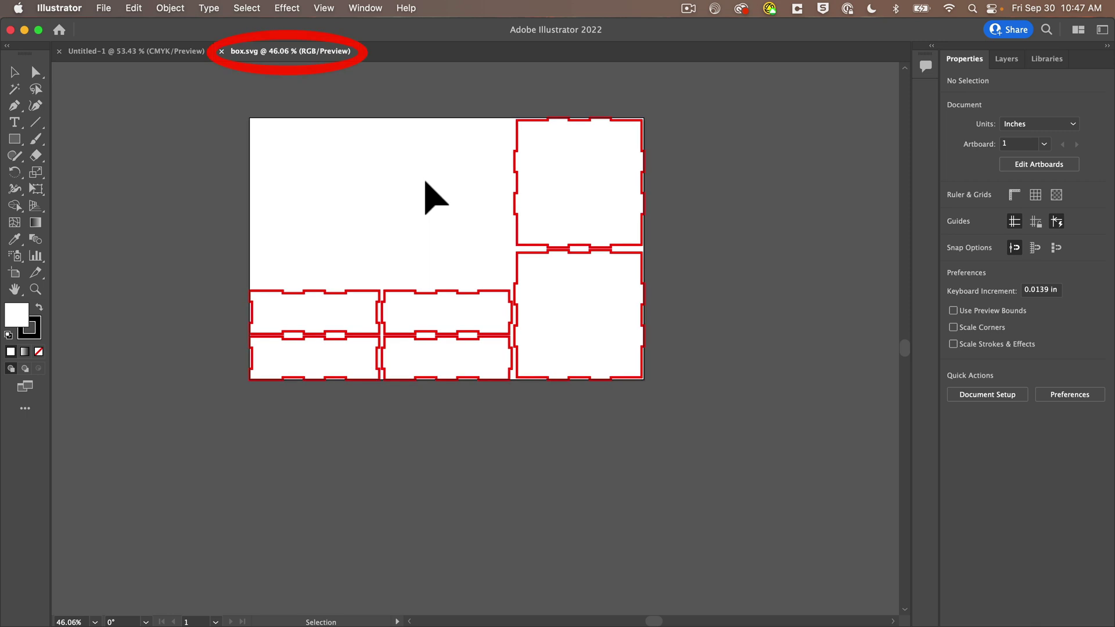
key(a)
key(super+a)
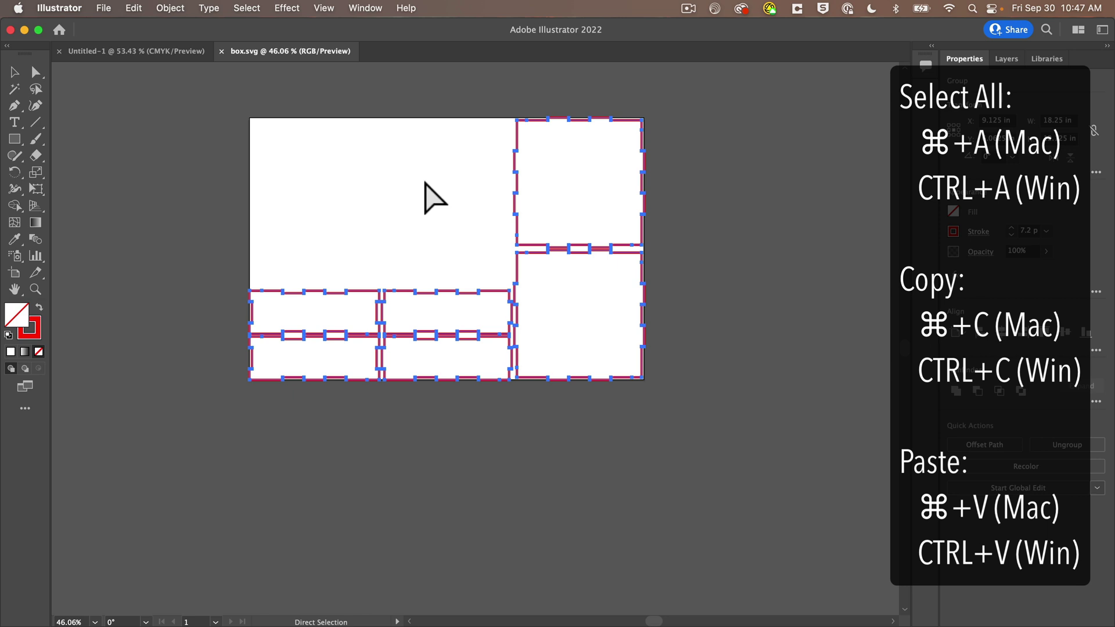
click(167, 46)
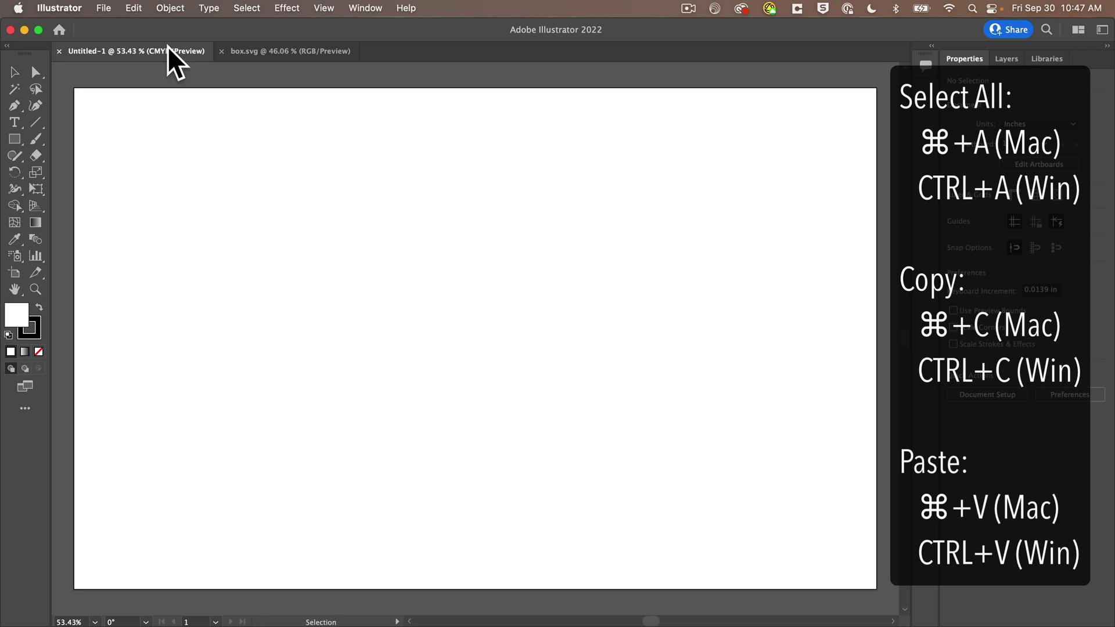
key(super+v)
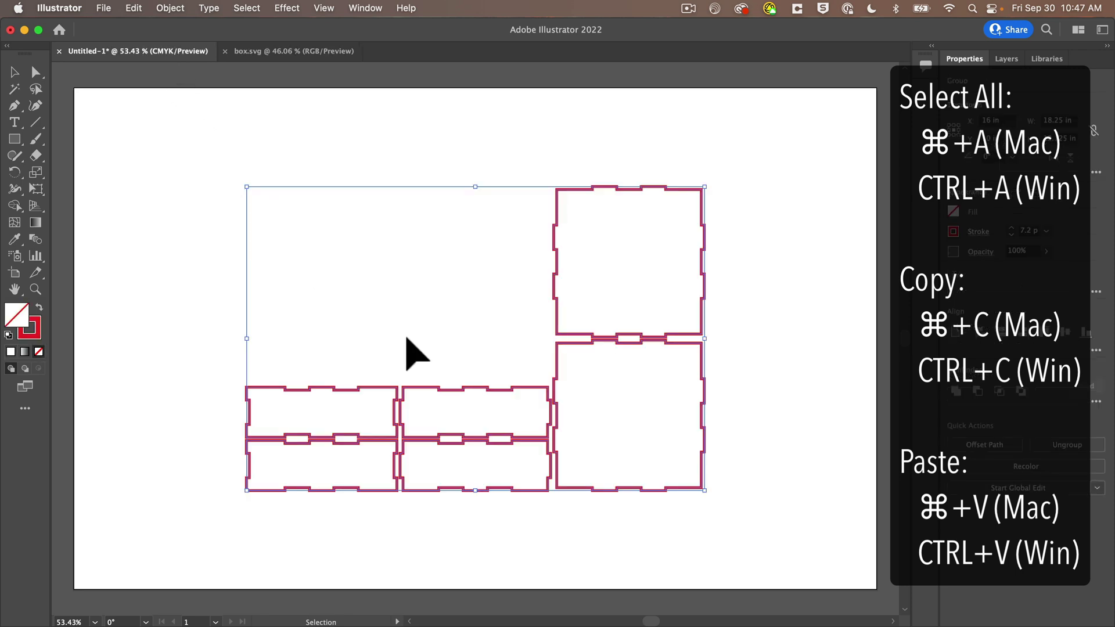
drag(553, 359, 393, 271)
click(383, 431)
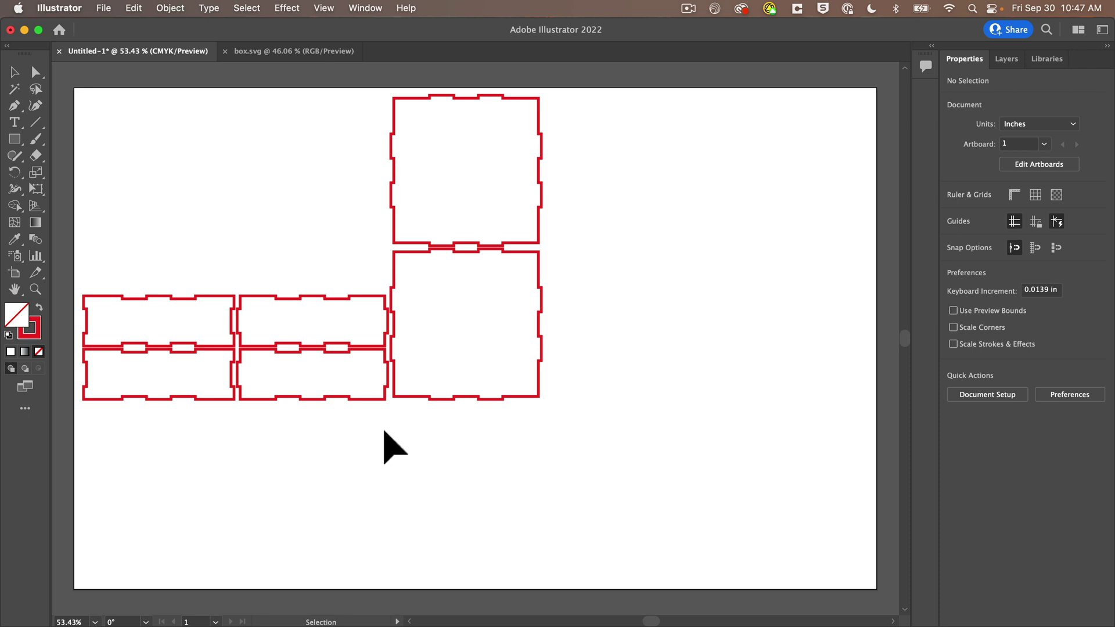
- Set Untitled-1's Document Color Mode to RGB Color, found via an 'rgb' search
click(35, 332)
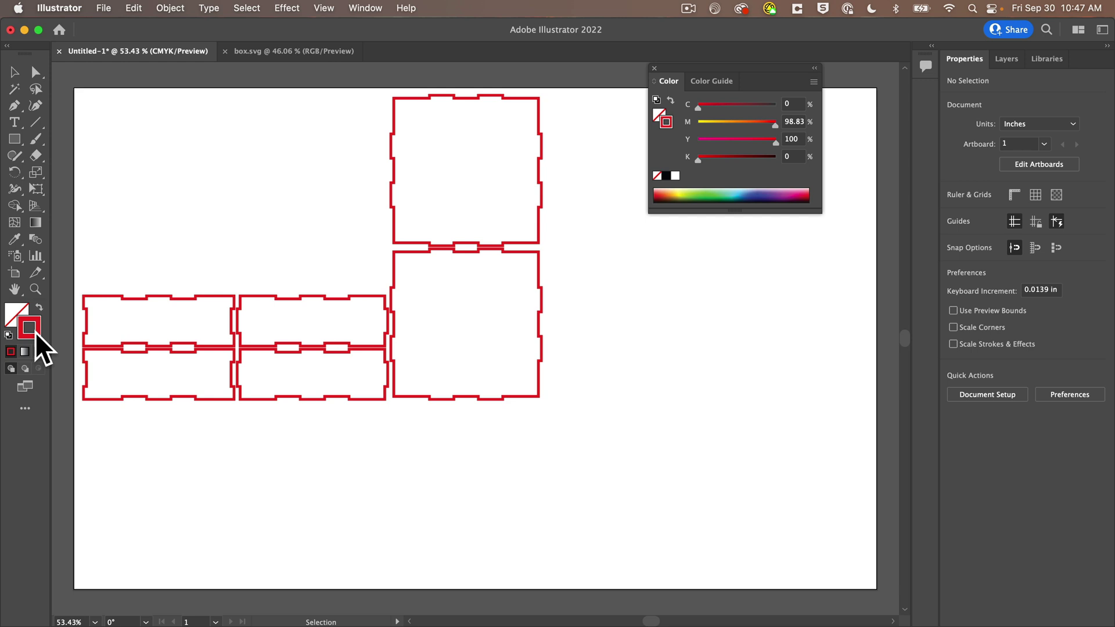
click(405, 7)
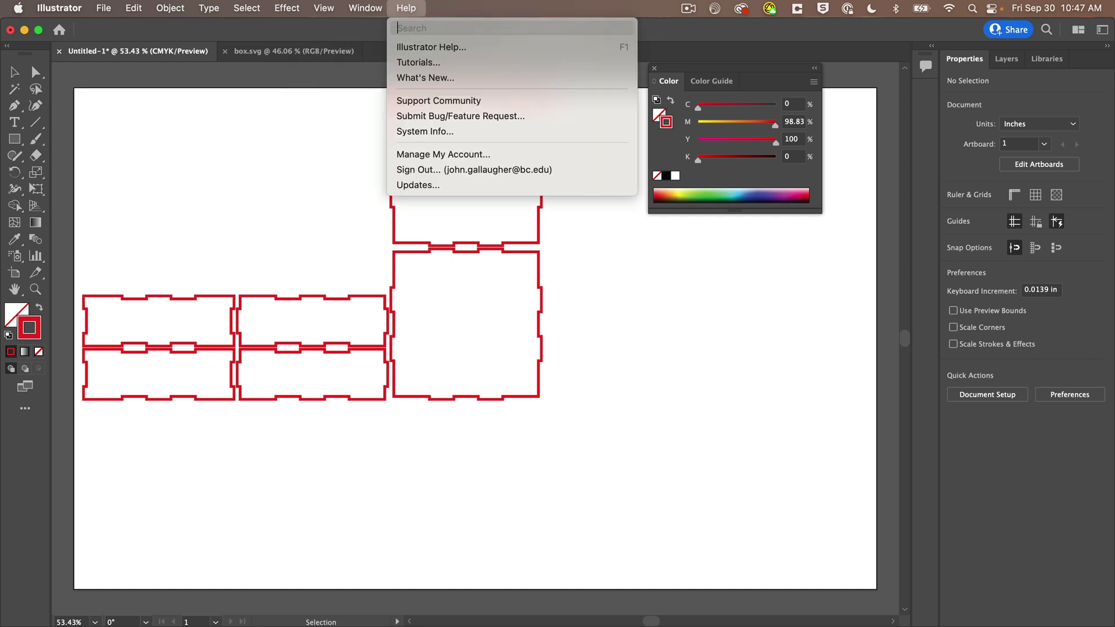
text(rgb)
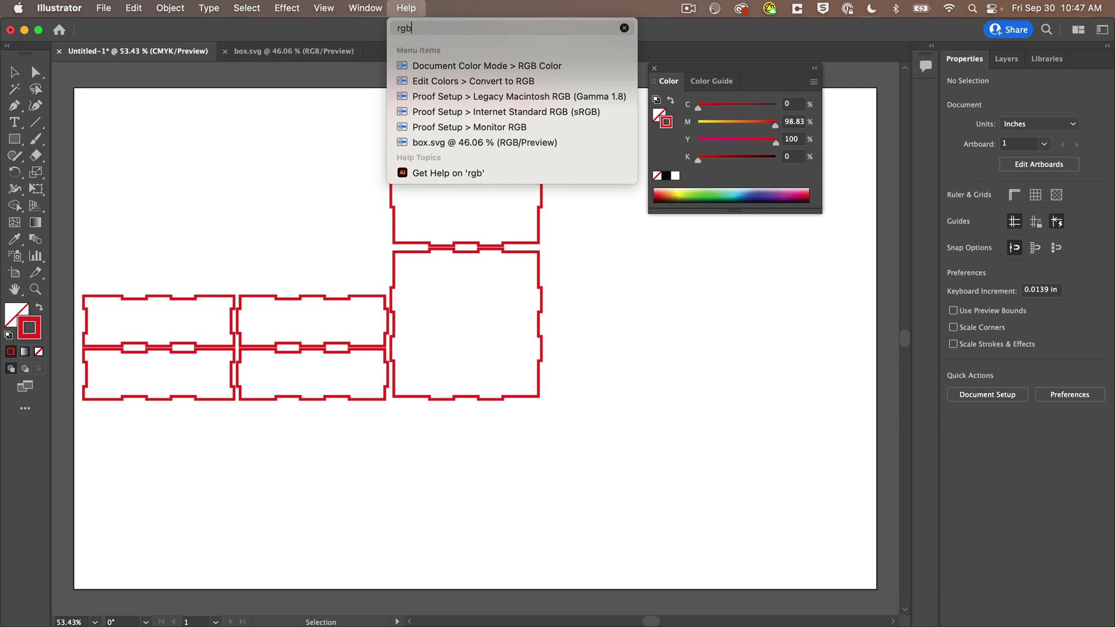
key(Down)
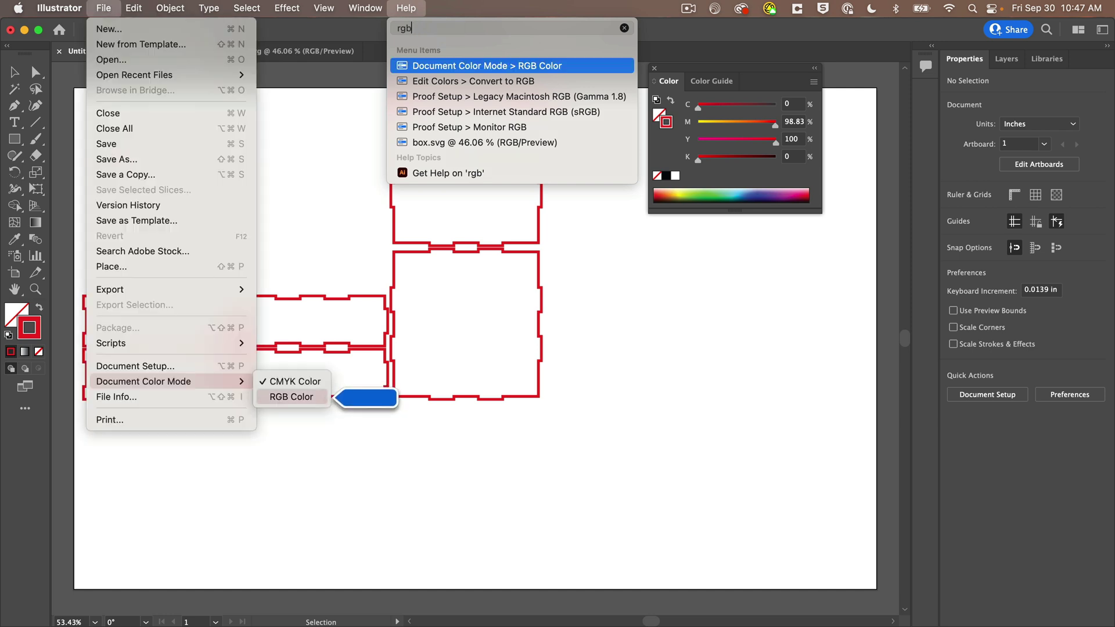
mouse_move(146, 3)
mouse_move(104, 7)
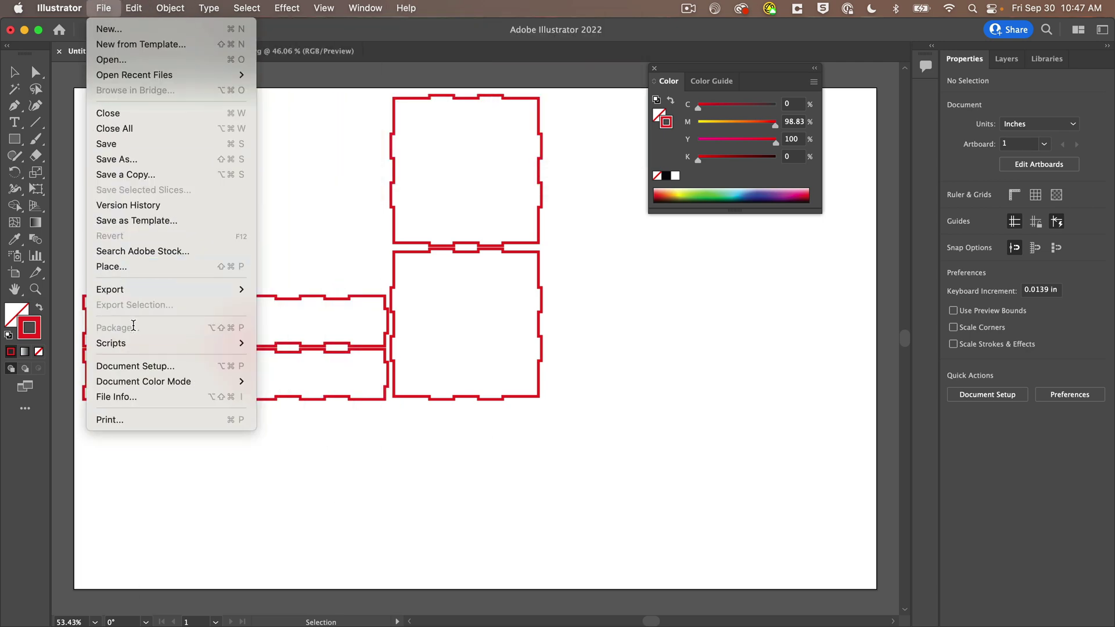
mouse_move(139, 342)
mouse_move(150, 381)
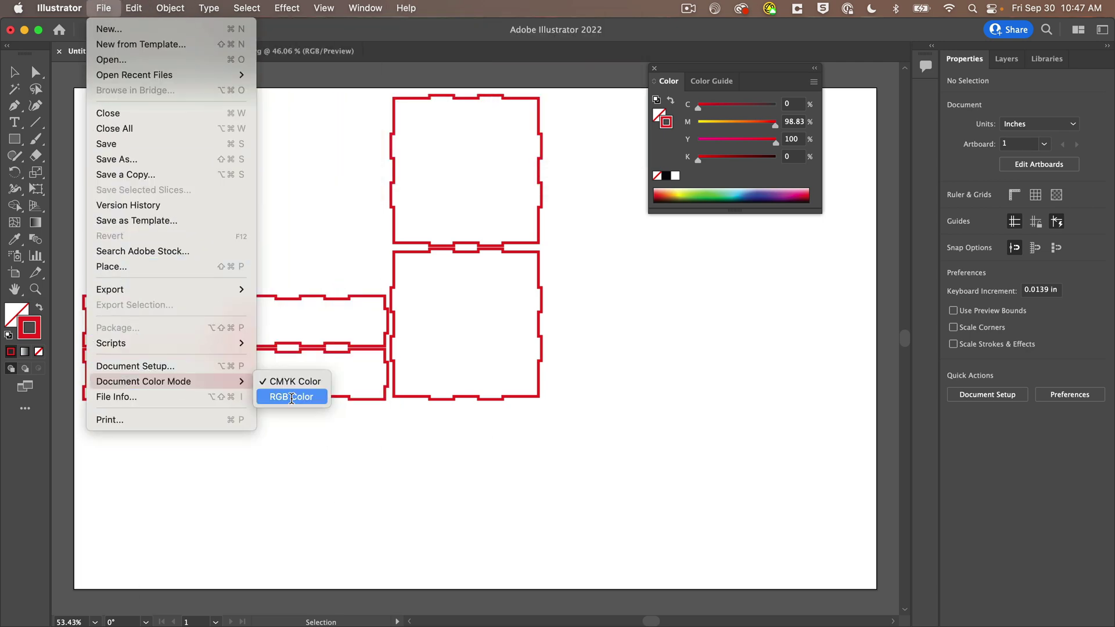
click(324, 395)
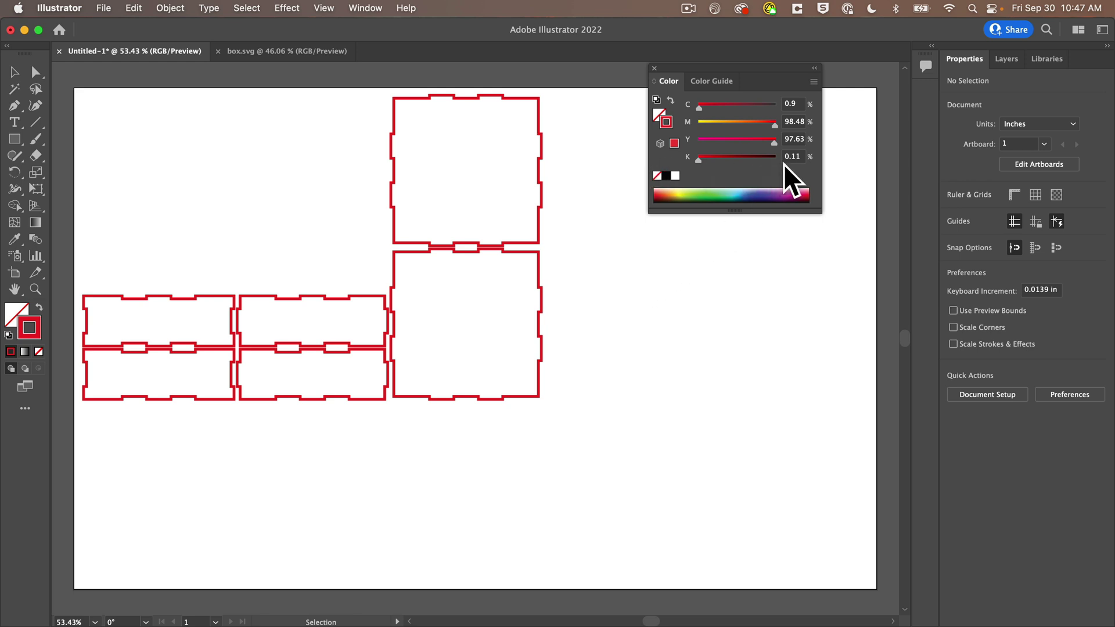
- Set the stroke colour to pure red R 255, G 0, B 0 and recheck it
double_click(33, 333)
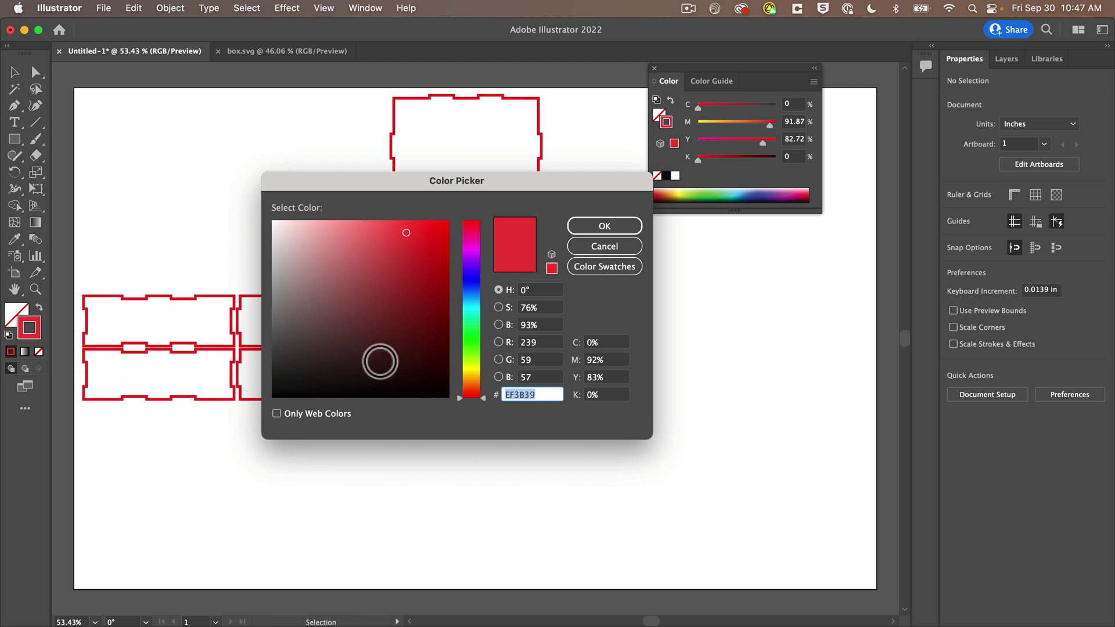
click(551, 343)
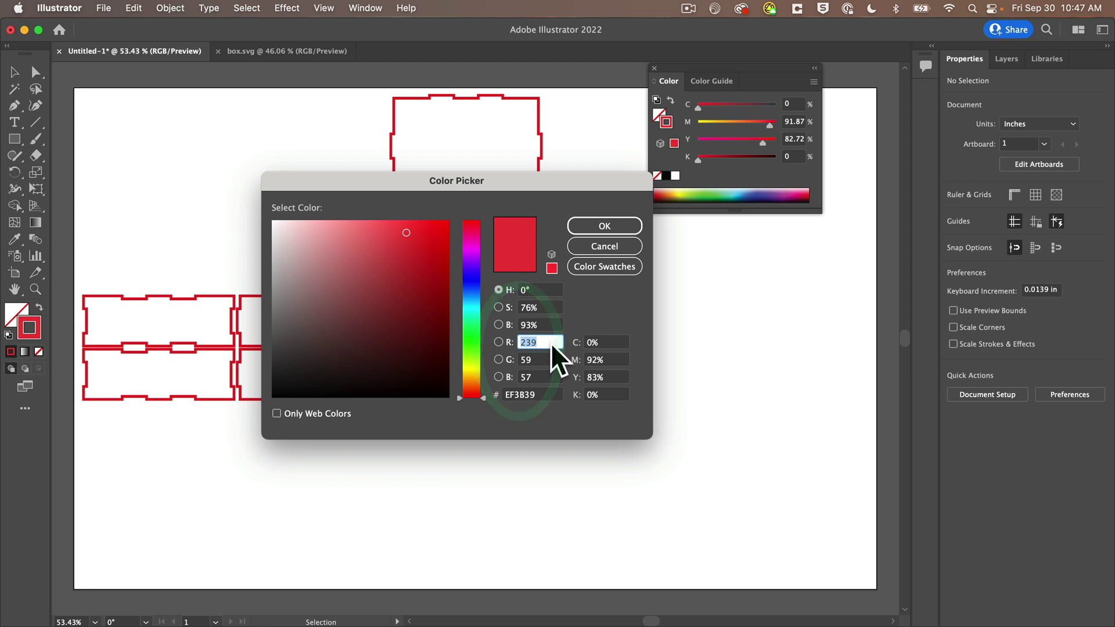
text(255)
key(Tab)
text(0)
key(Tab)
text(0)
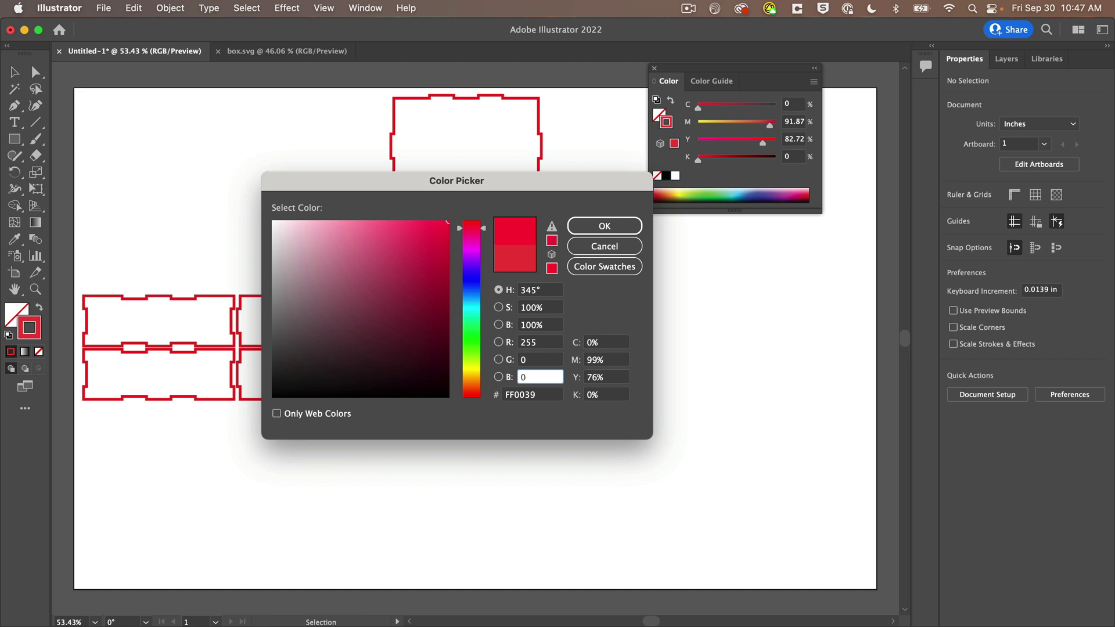
click(622, 222)
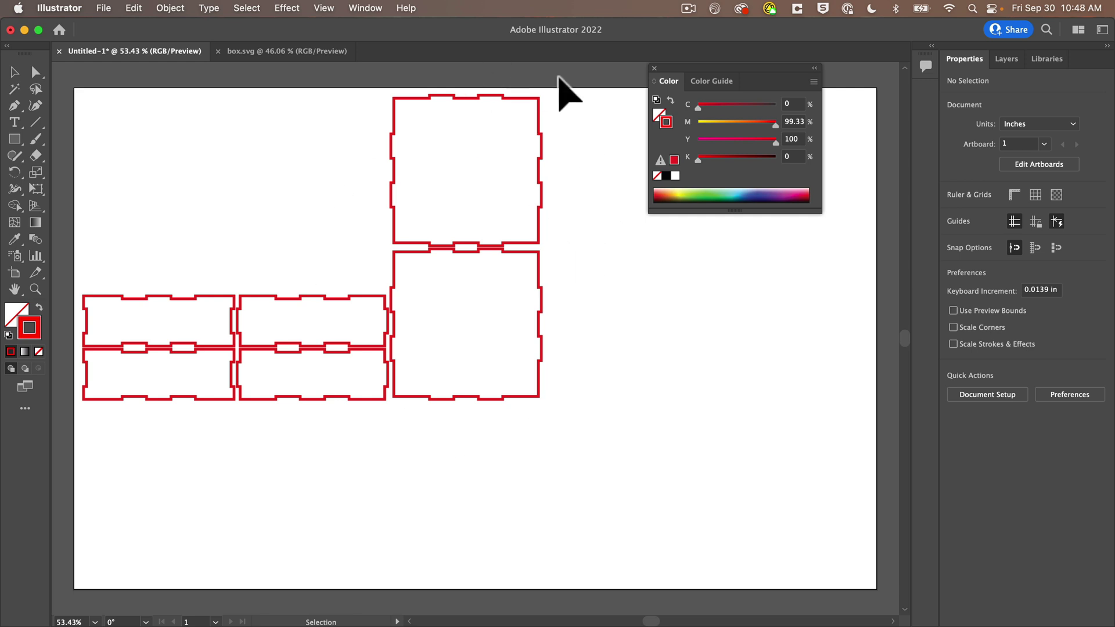
click(654, 68)
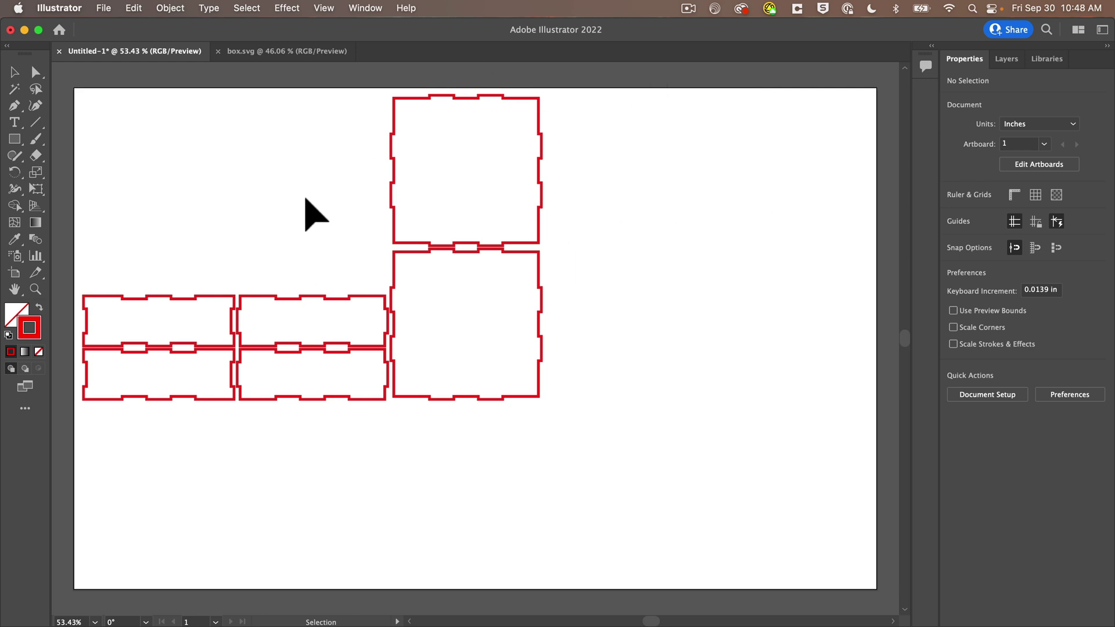
double_click(39, 330)
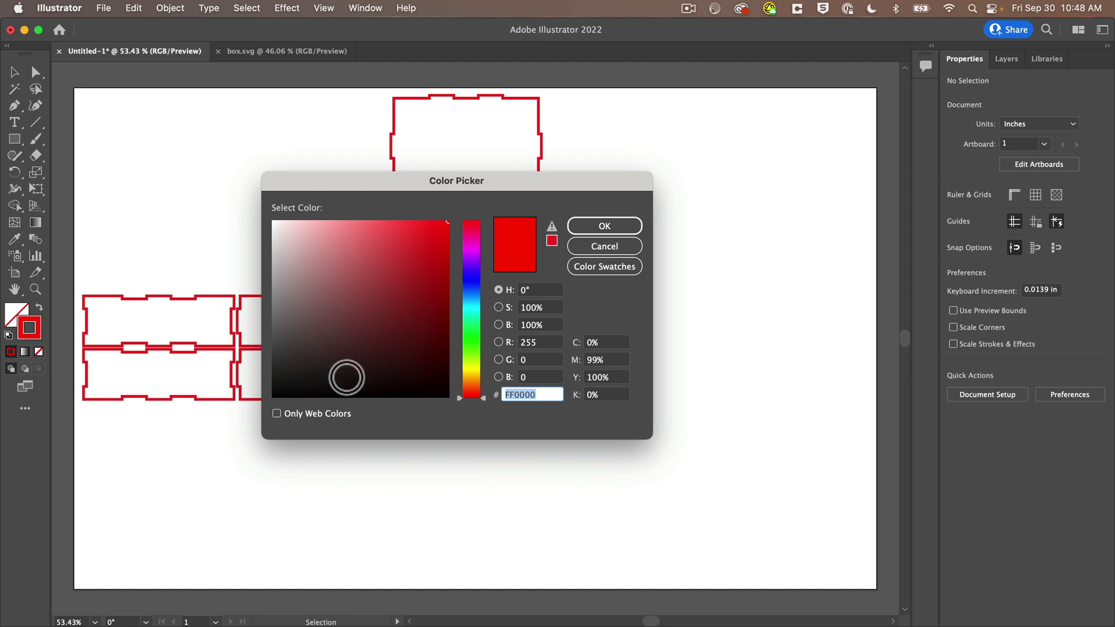
click(596, 226)
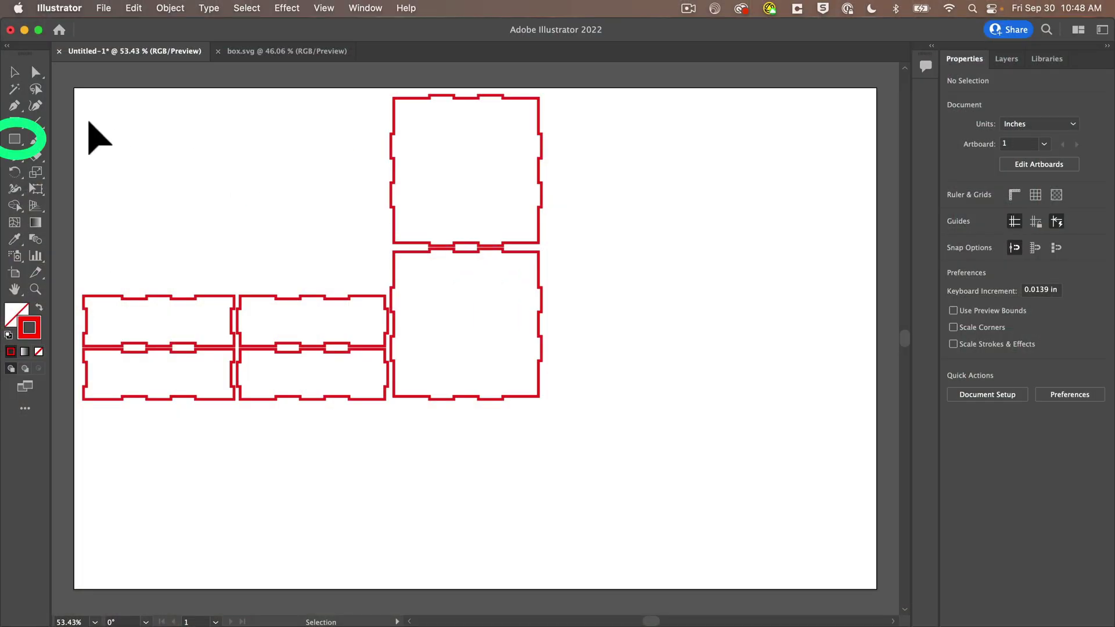
- Draw a circle with the Ellipse Tool in the top panel, setting its width to 3.5 in
click(16, 138)
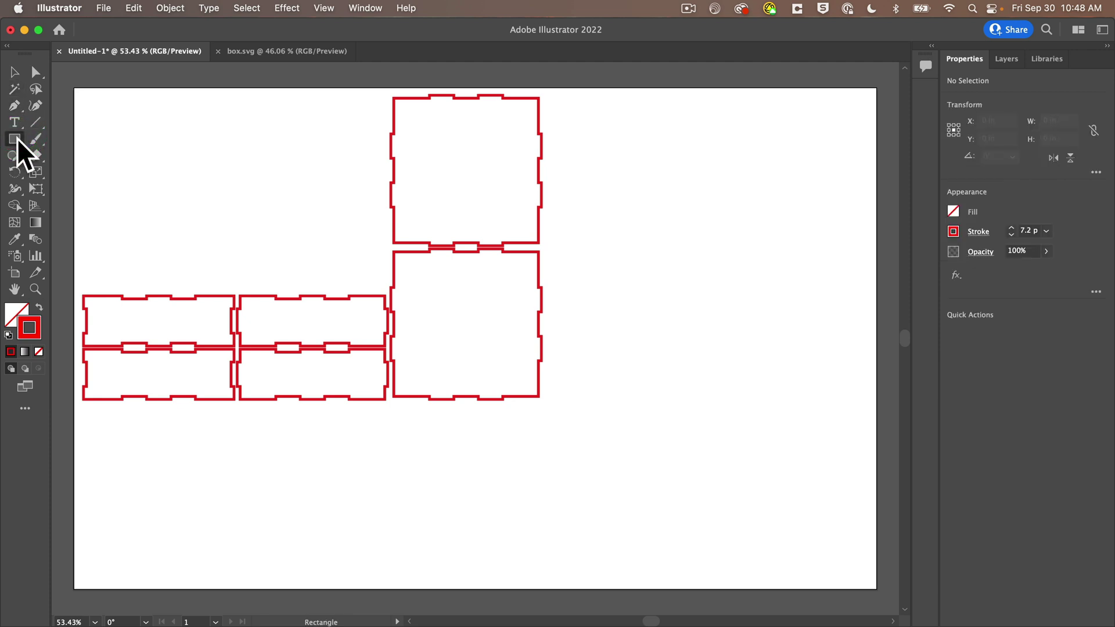
drag(16, 138, 120, 169)
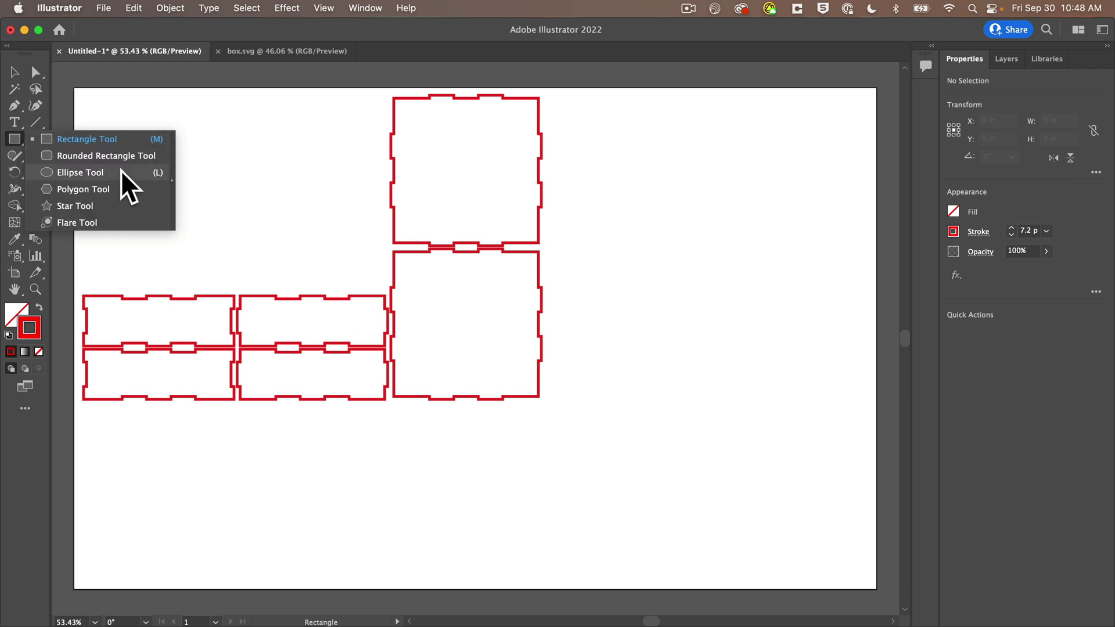
drag(121, 169, 121, 170)
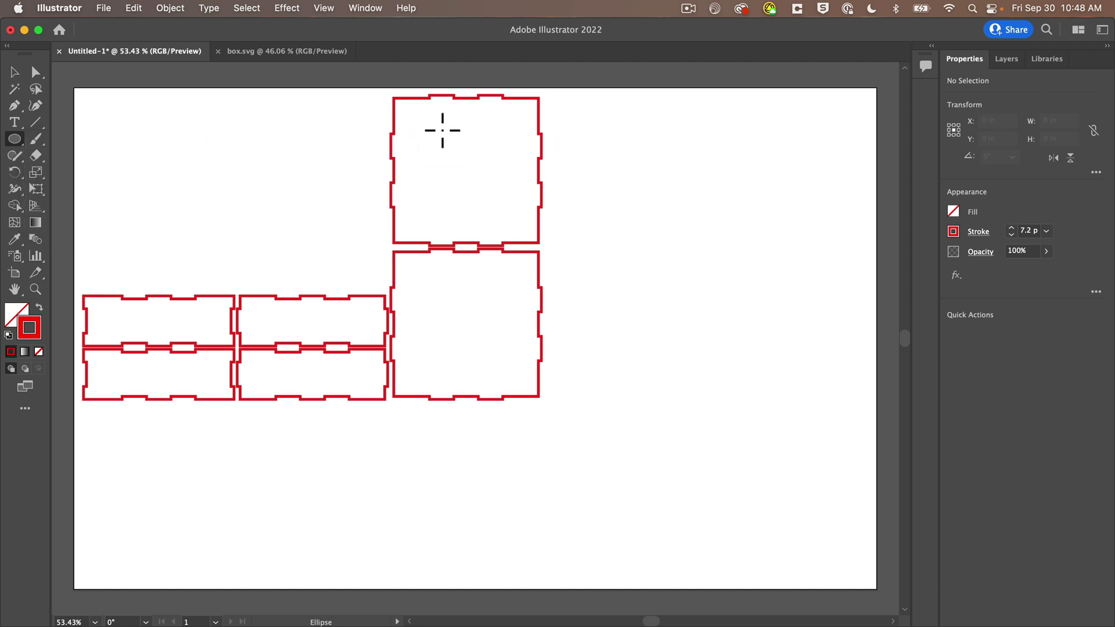
drag(441, 127, 512, 220)
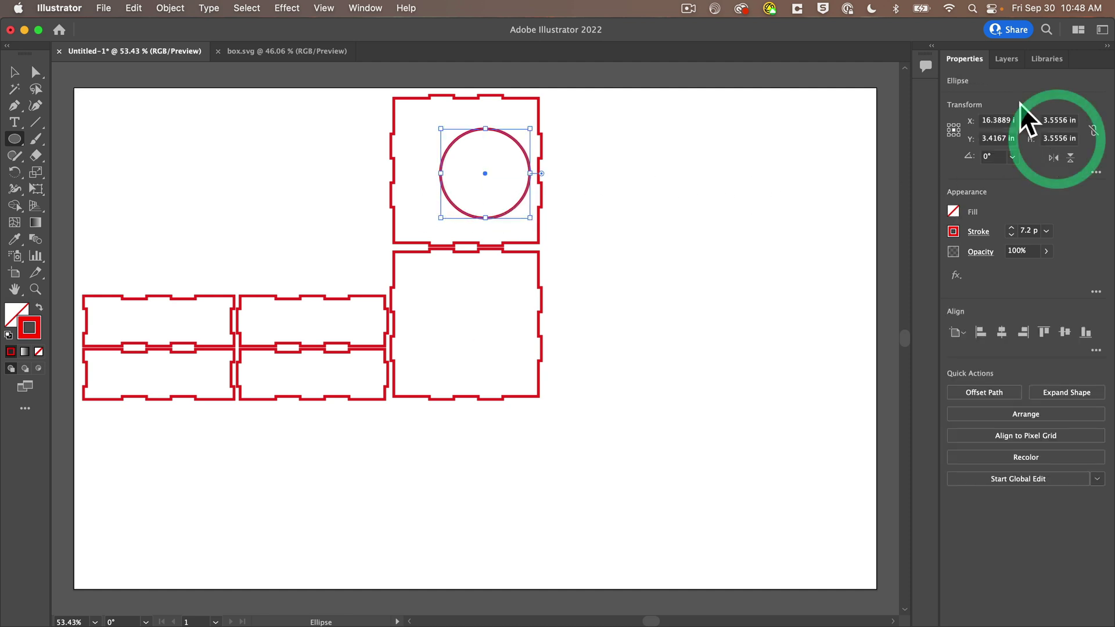
click(1058, 121)
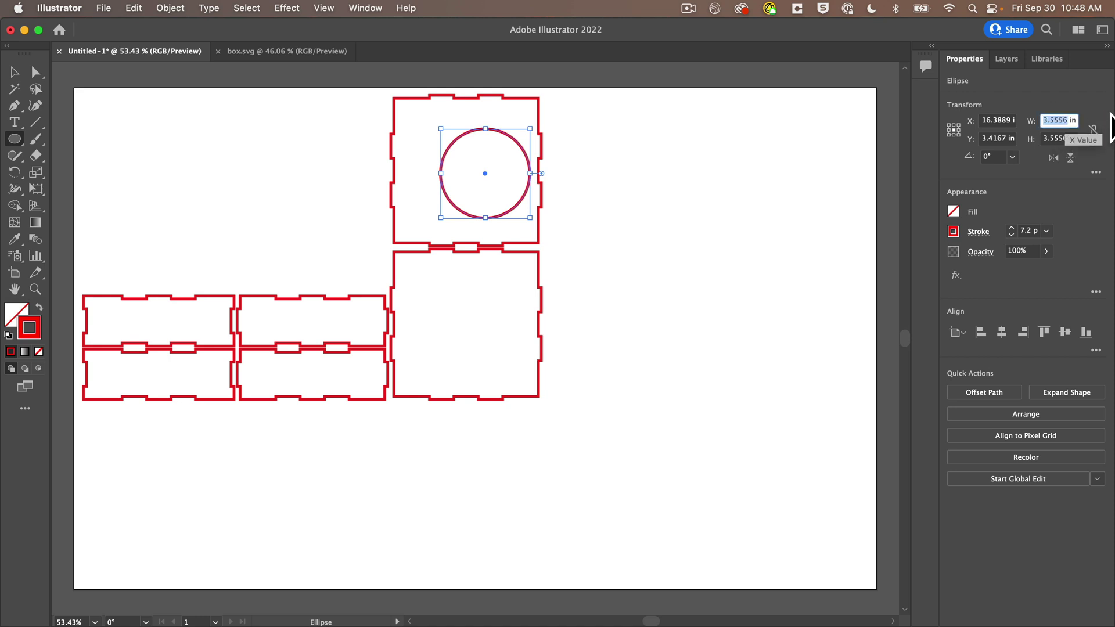
text(3.5)
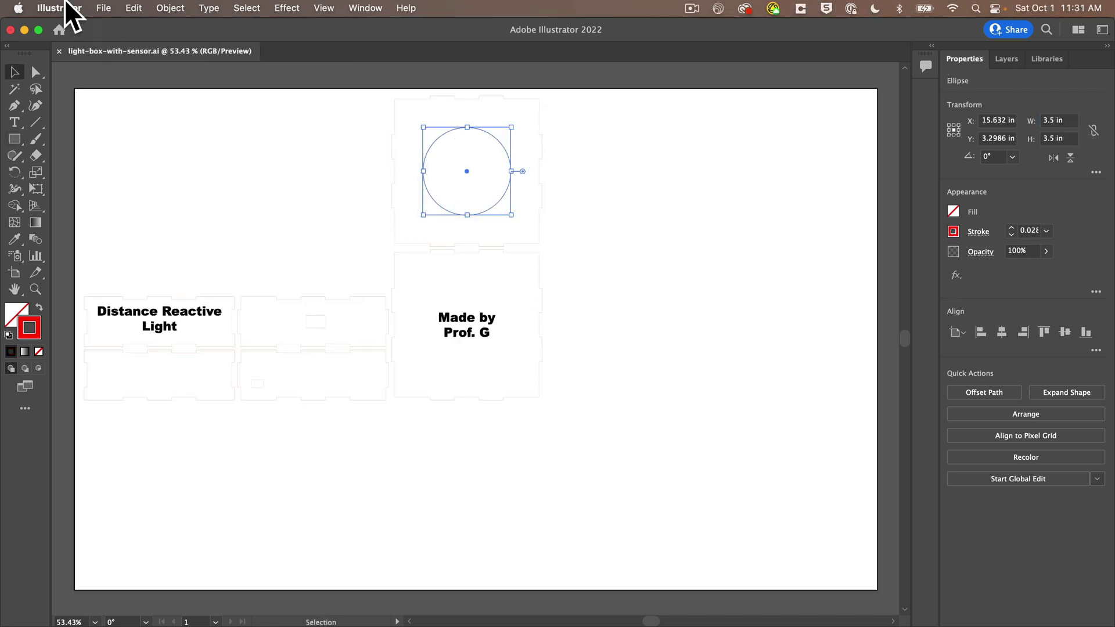
- Confirm in Preferences > Units that General units stay Inches, keeping the circle at 3.5 × 3.5 in
click(64, 7)
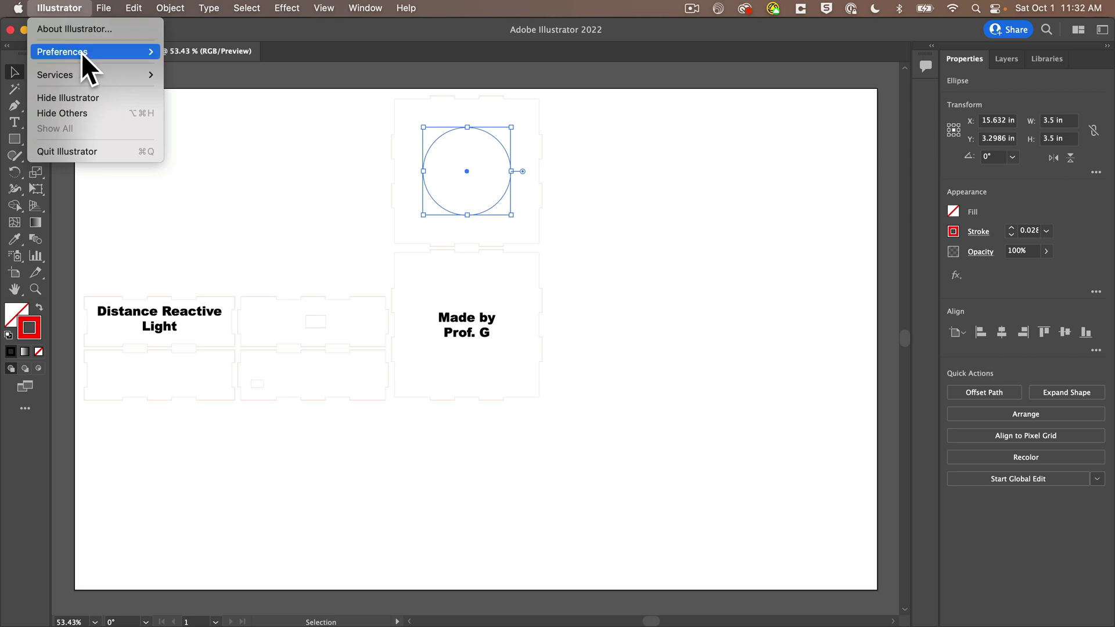
mouse_move(82, 52)
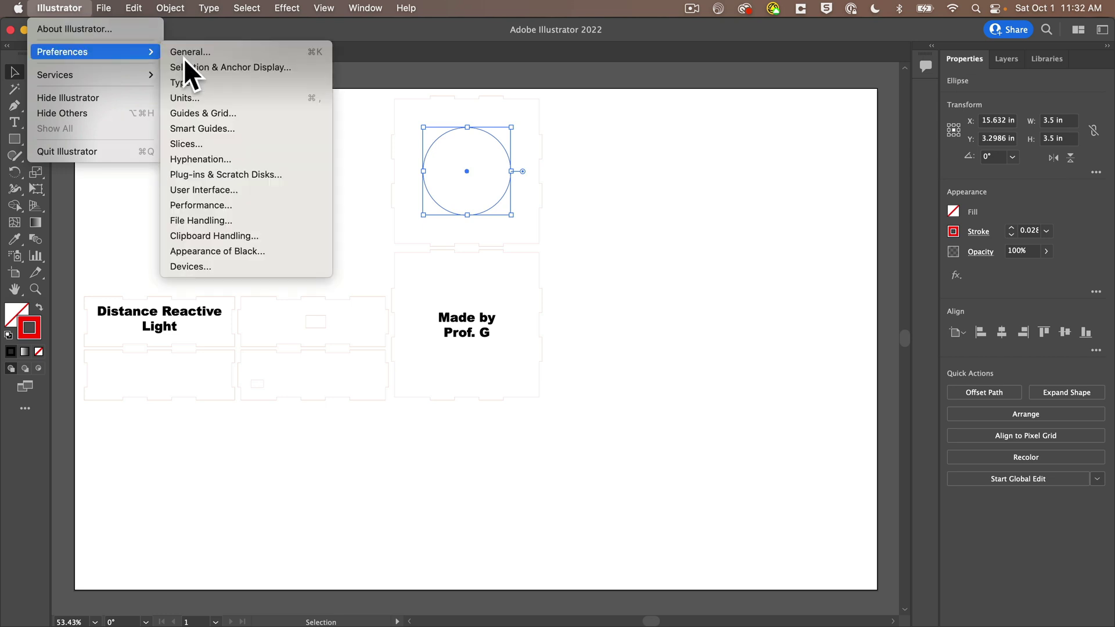
click(258, 96)
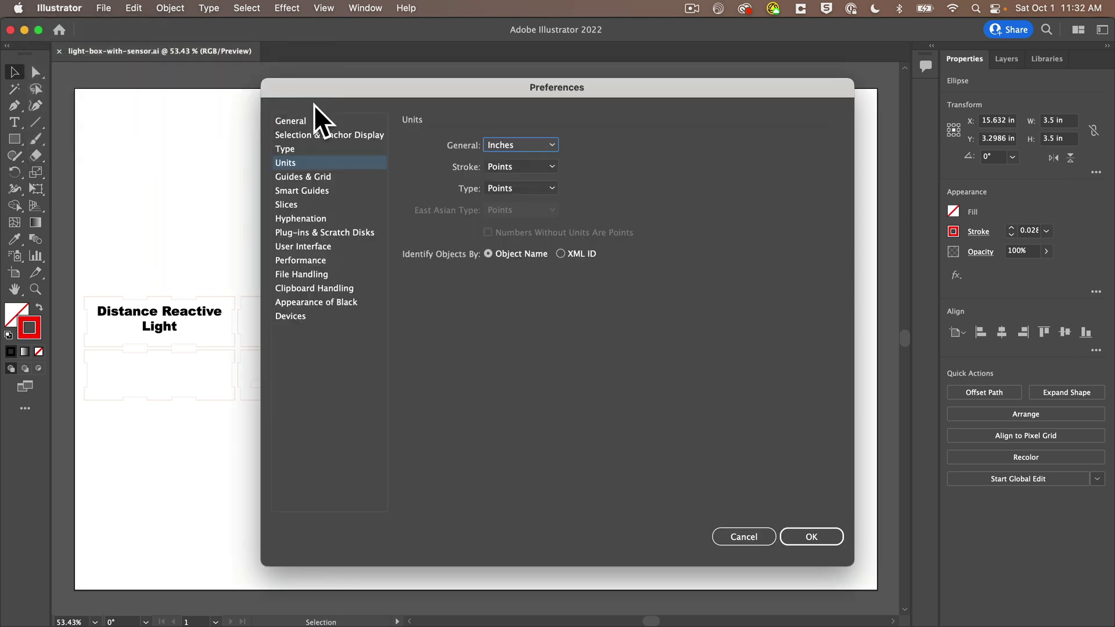
click(550, 145)
click(618, 145)
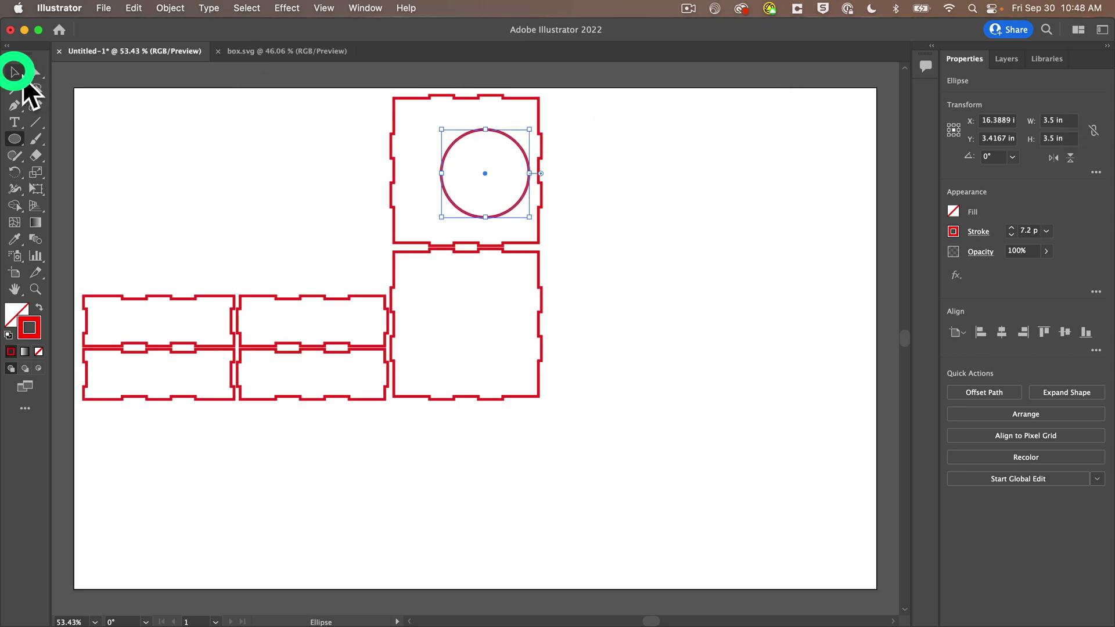
- Drag the 3.5 in circle until it is centred inside the top square lid panel
click(15, 72)
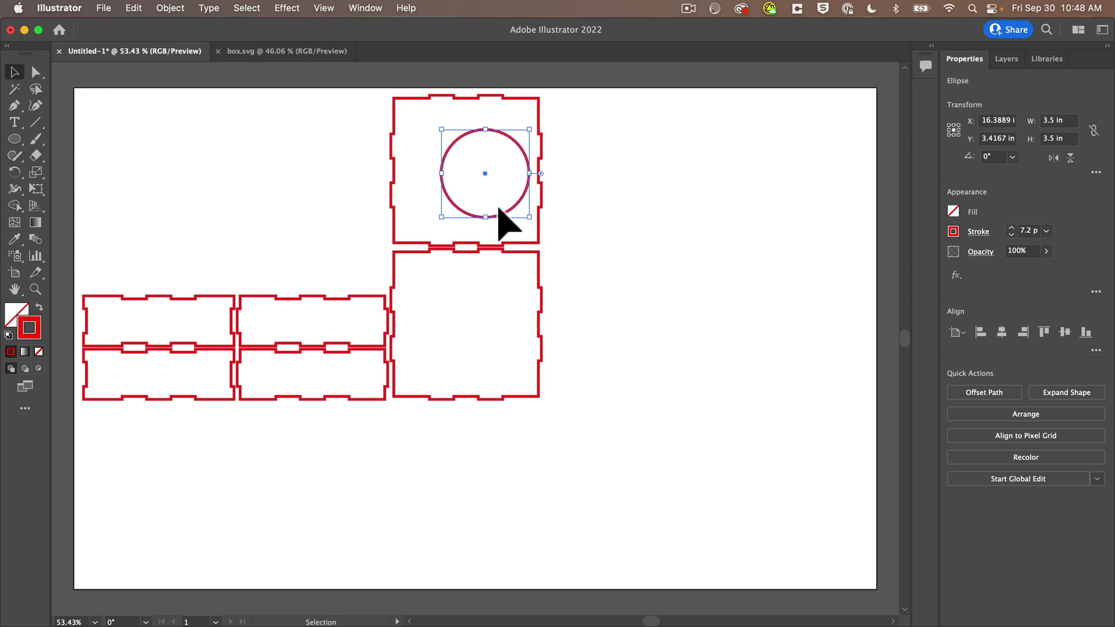
click(485, 206)
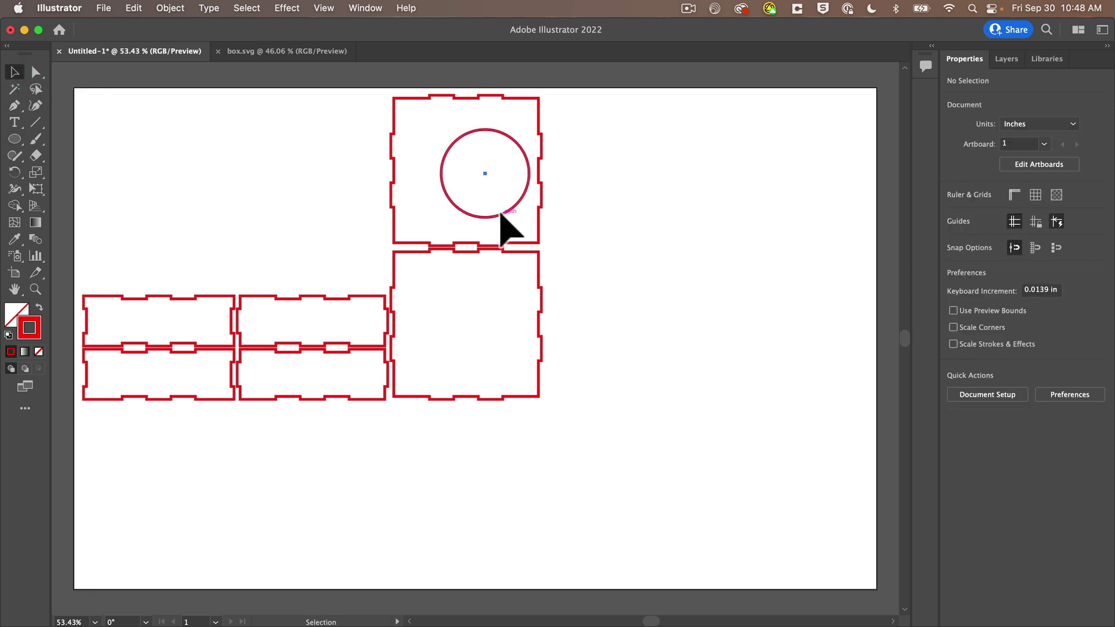
mouse_move(502, 214)
mouse_down()
mouse_move(467, 199)
mouse_move(483, 212)
mouse_up()
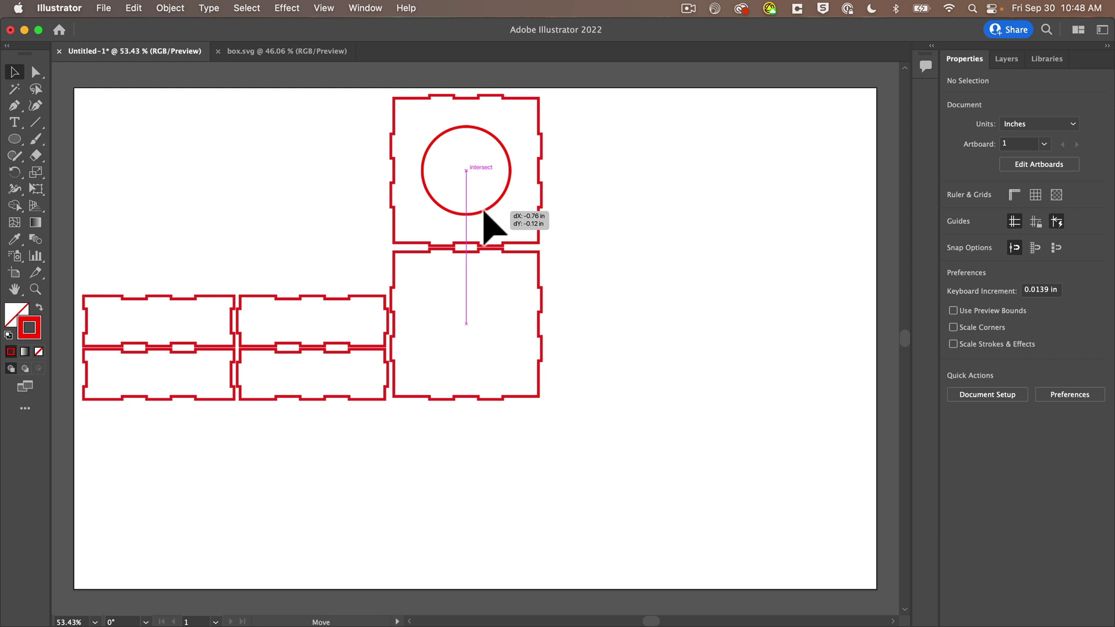
drag(483, 212, 485, 213)
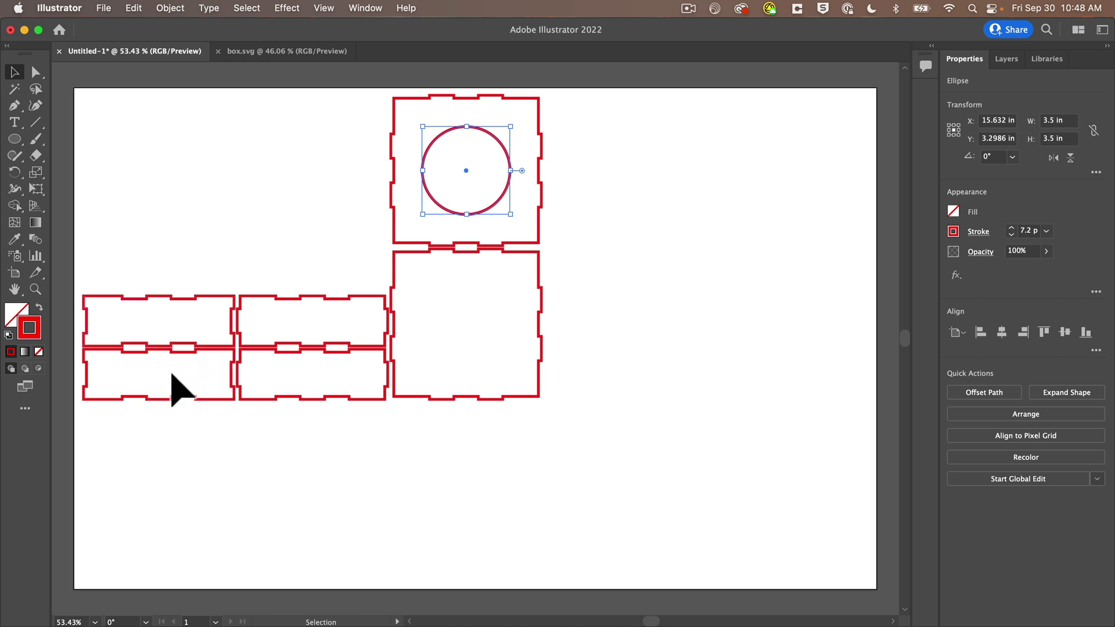
key(a)
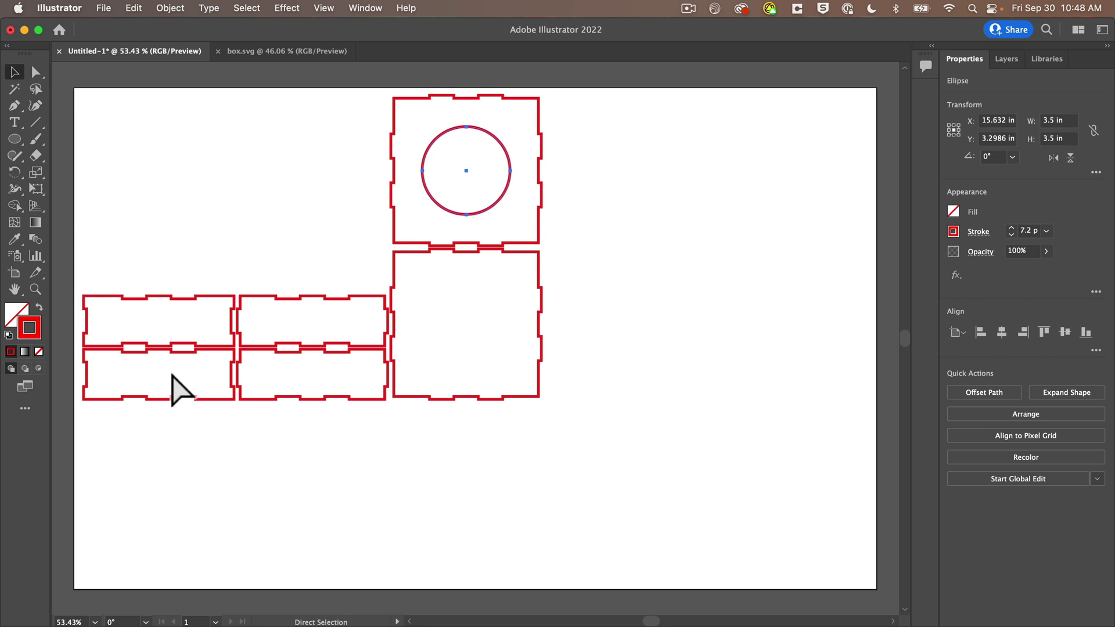
- Open adafruit.com in Safari
key(super+space)
text(adafruit.com)
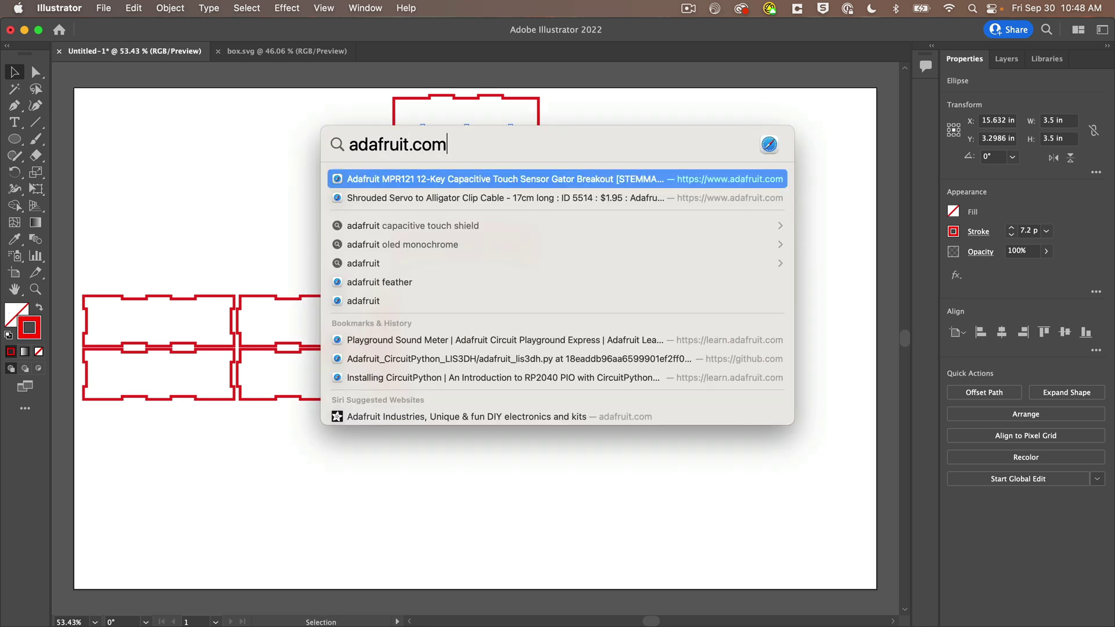
key(Return)
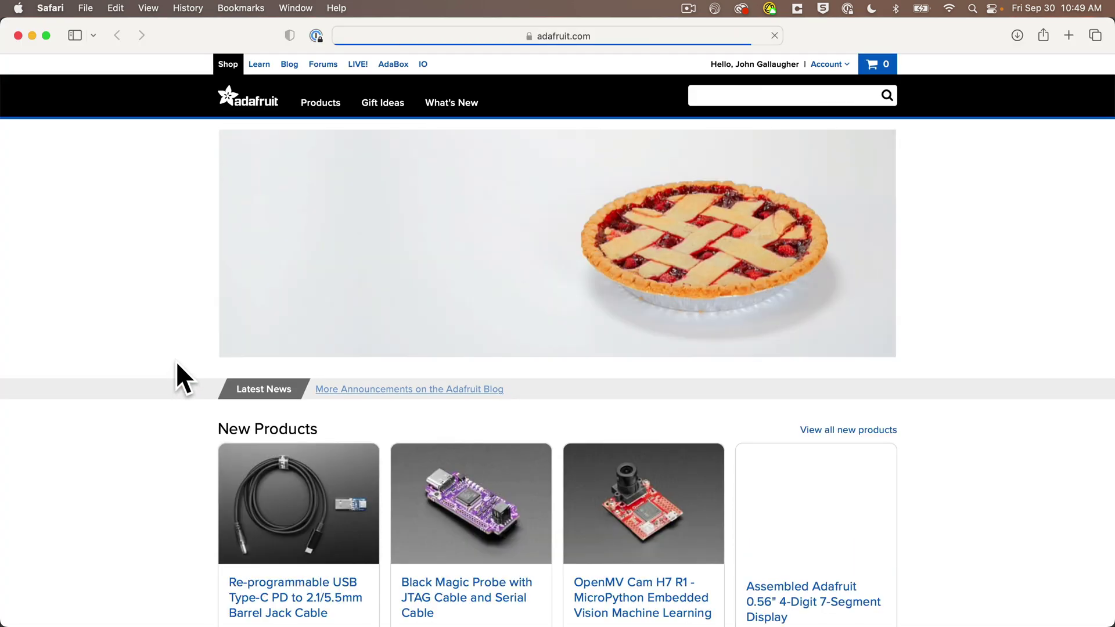
- Search for vl53l1x and view the sensor product page's technical details and dimensions
click(755, 102)
text(vl53l1)
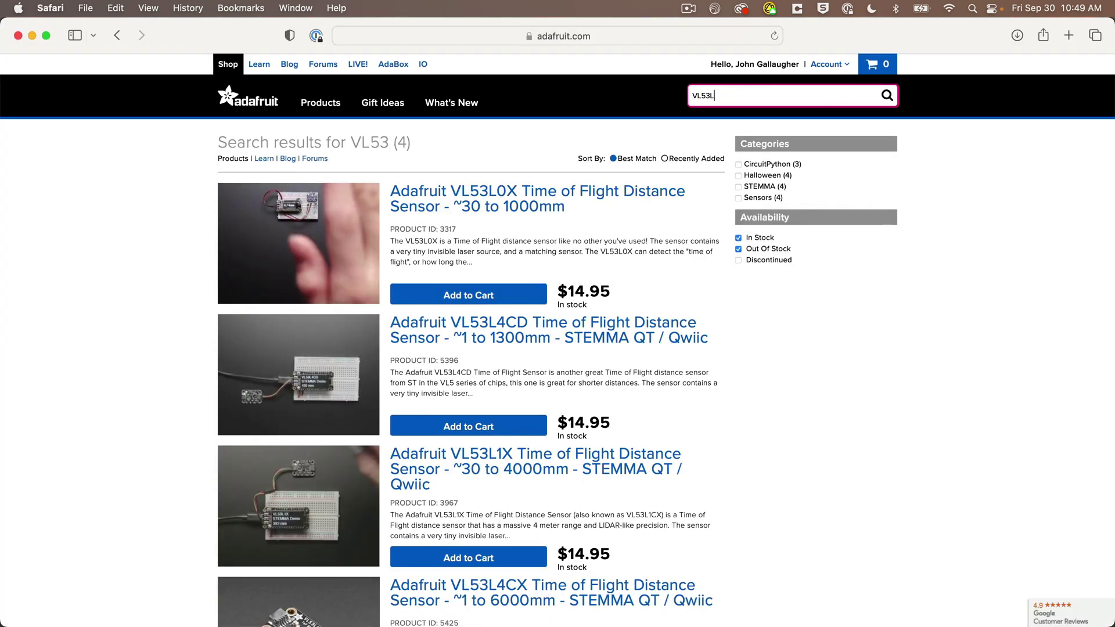
text(x)
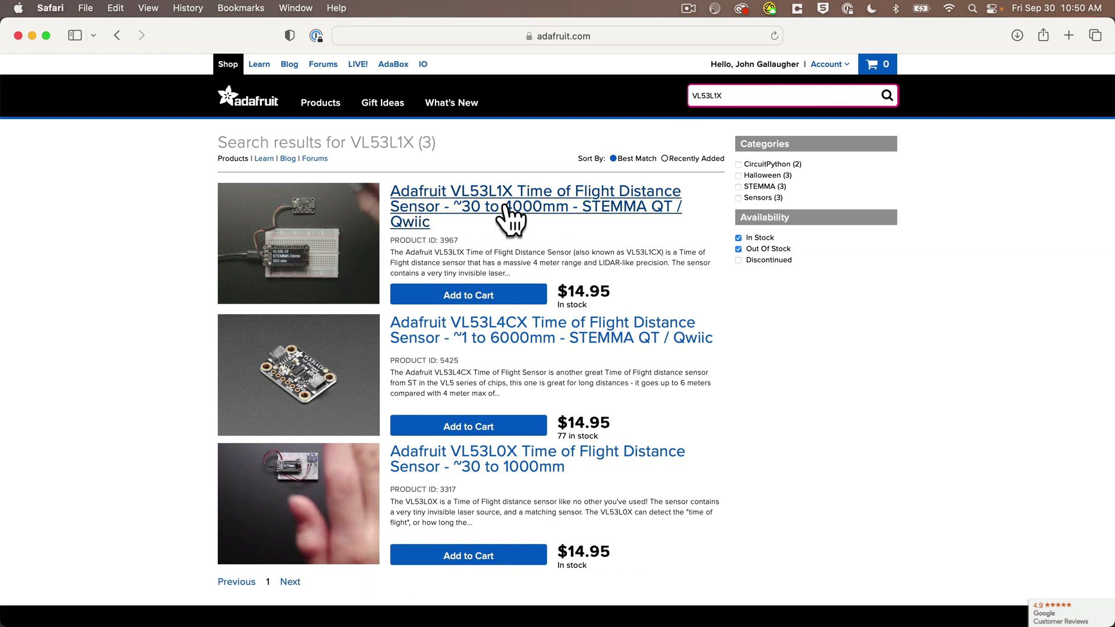
click(610, 204)
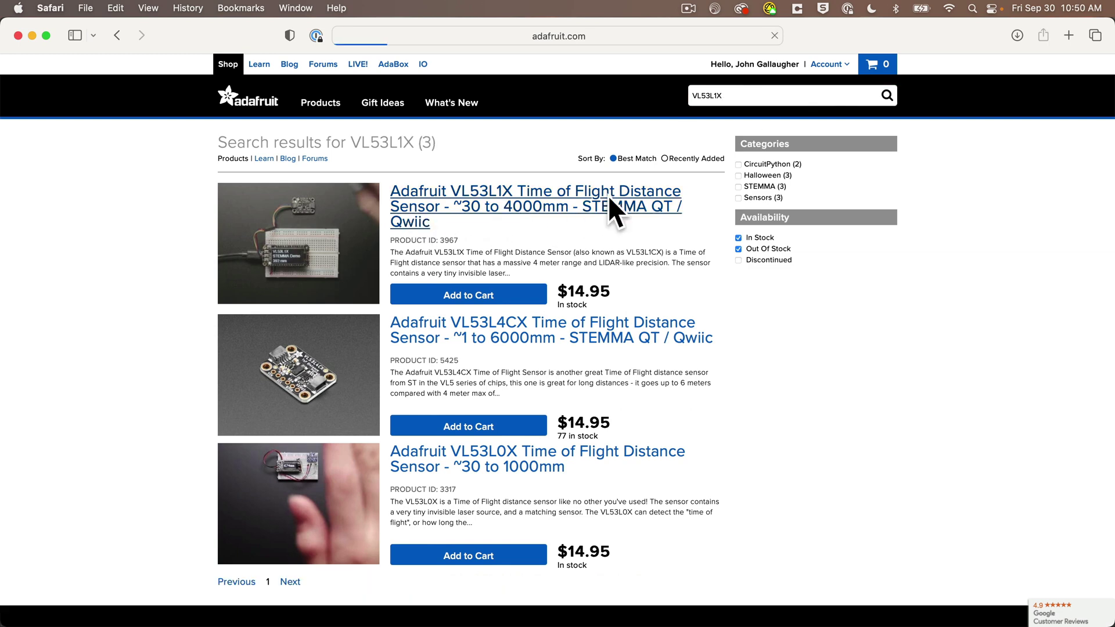
scroll(564, 298, down, 15)
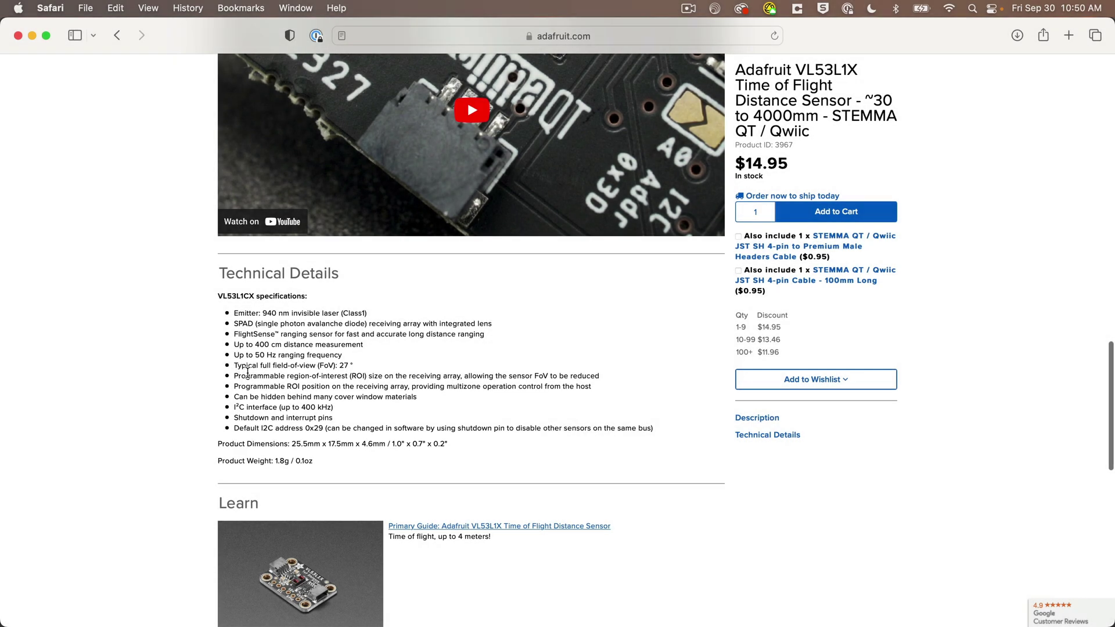
scroll(378, 377, down, 1)
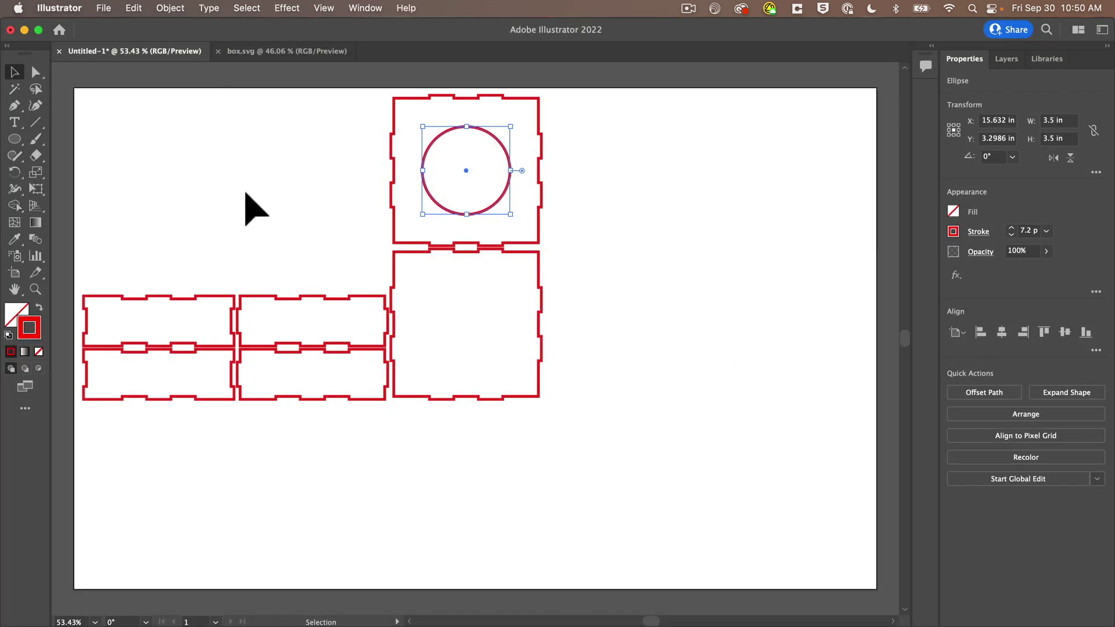
- Draw a small rectangle near the top of the upper middle side panel
click(19, 141)
click(19, 141)
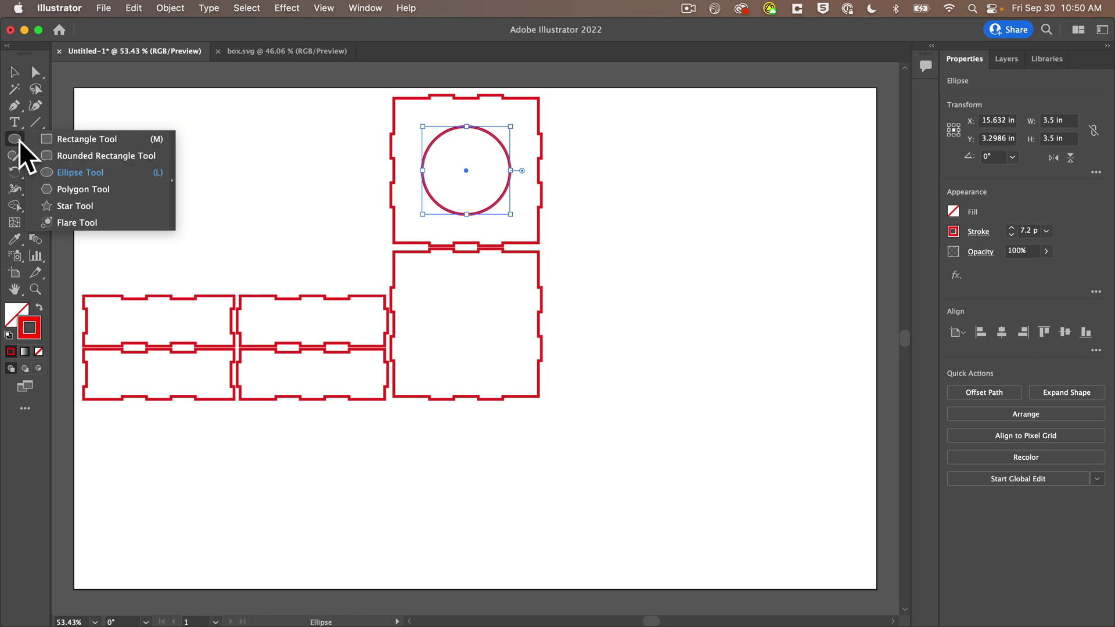
click(57, 141)
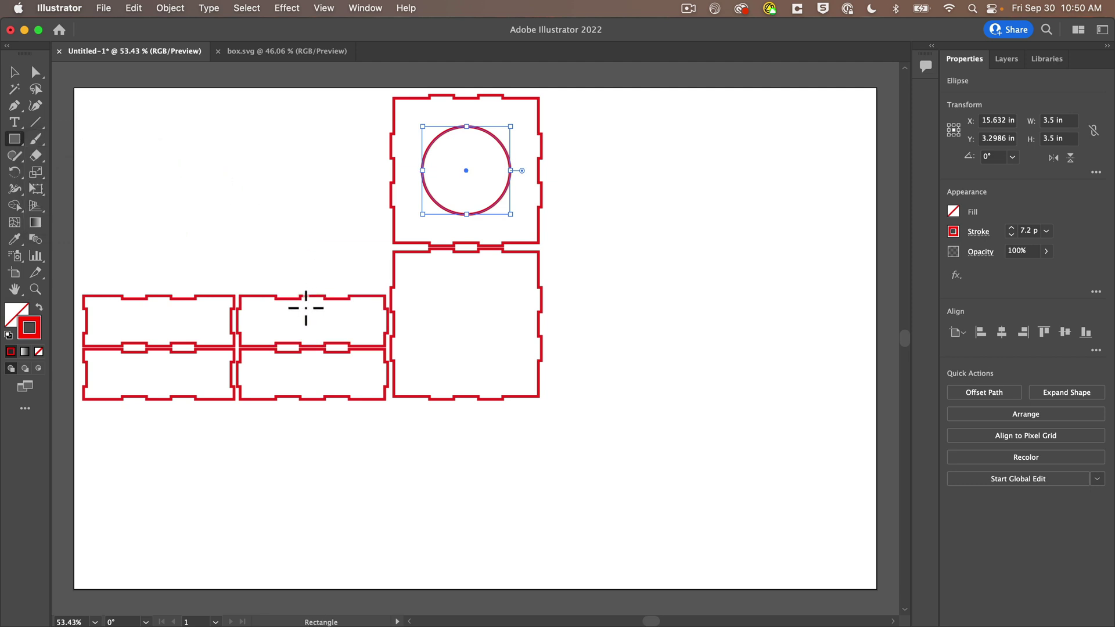
drag(299, 310, 331, 325)
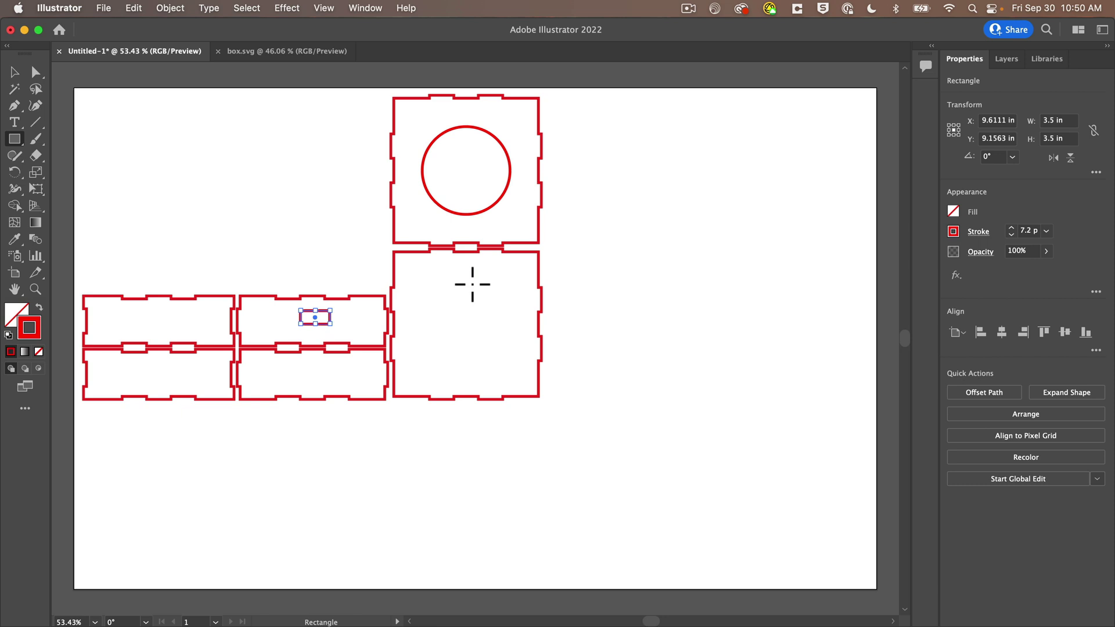
- Resize the rectangle to 0.8 in wide by 0.5 in high and nudge it slightly lower
click(1058, 121)
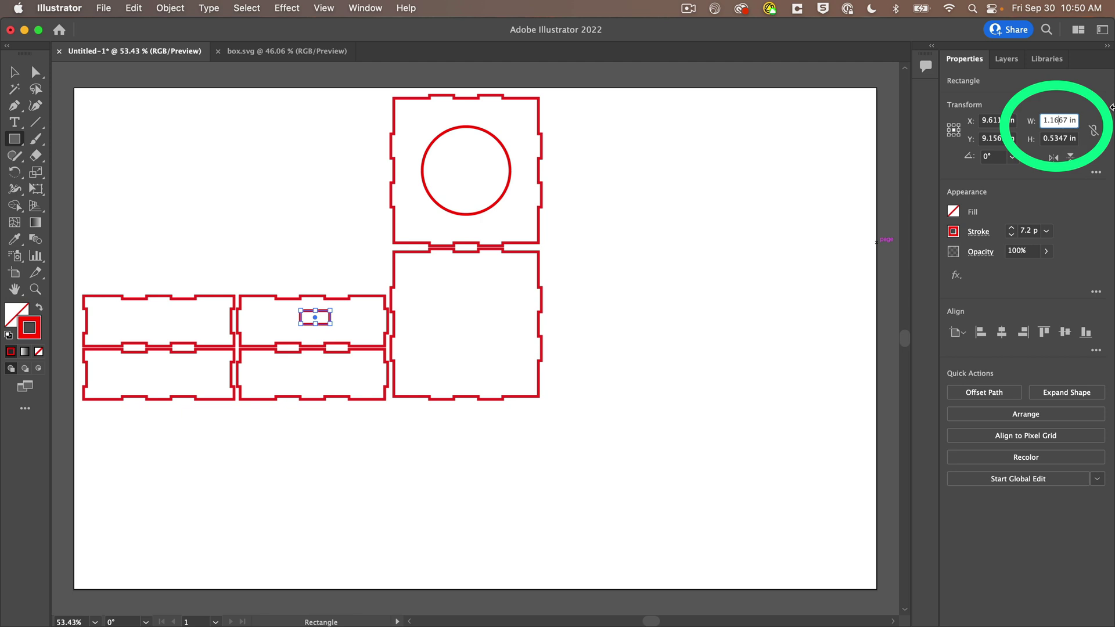
key(super+a)
text(0.8)
key(Tab)
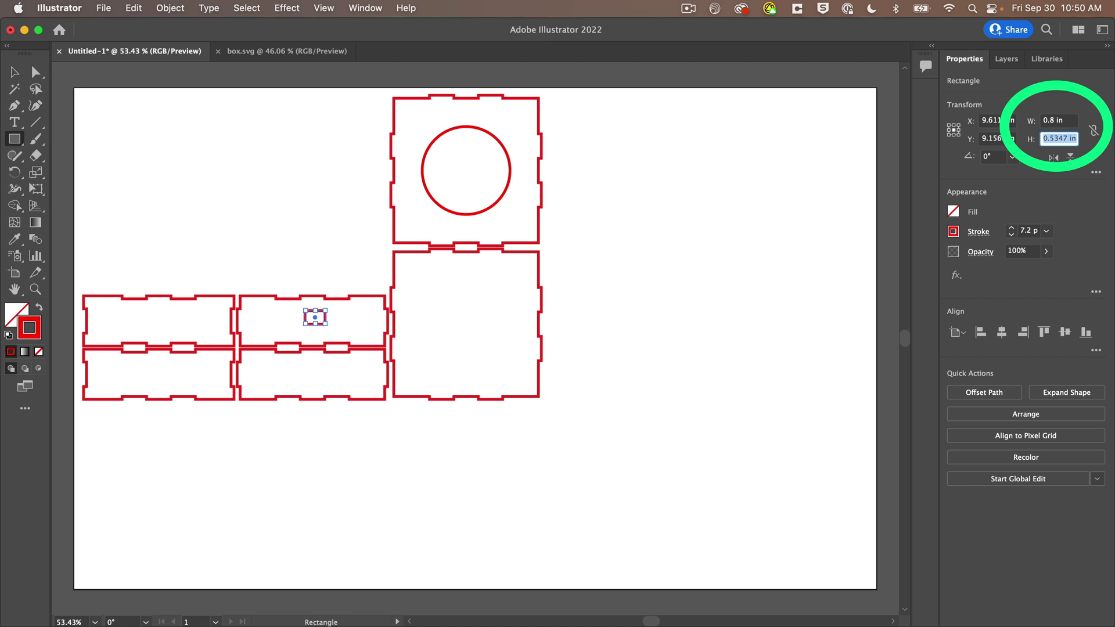
text(0.5)
key(Tab)
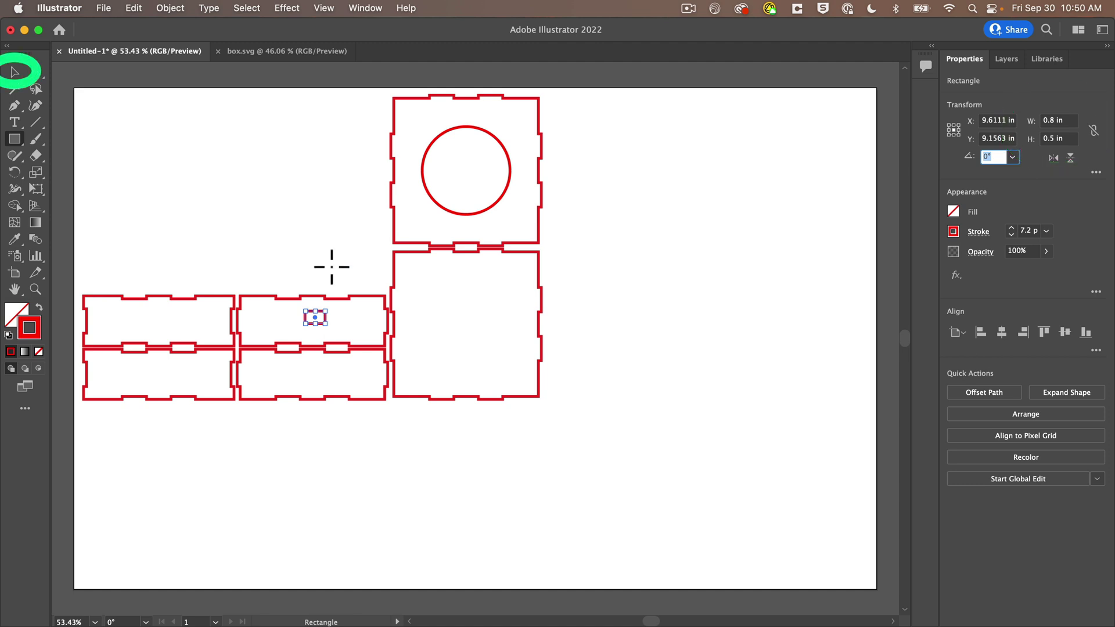
key(v)
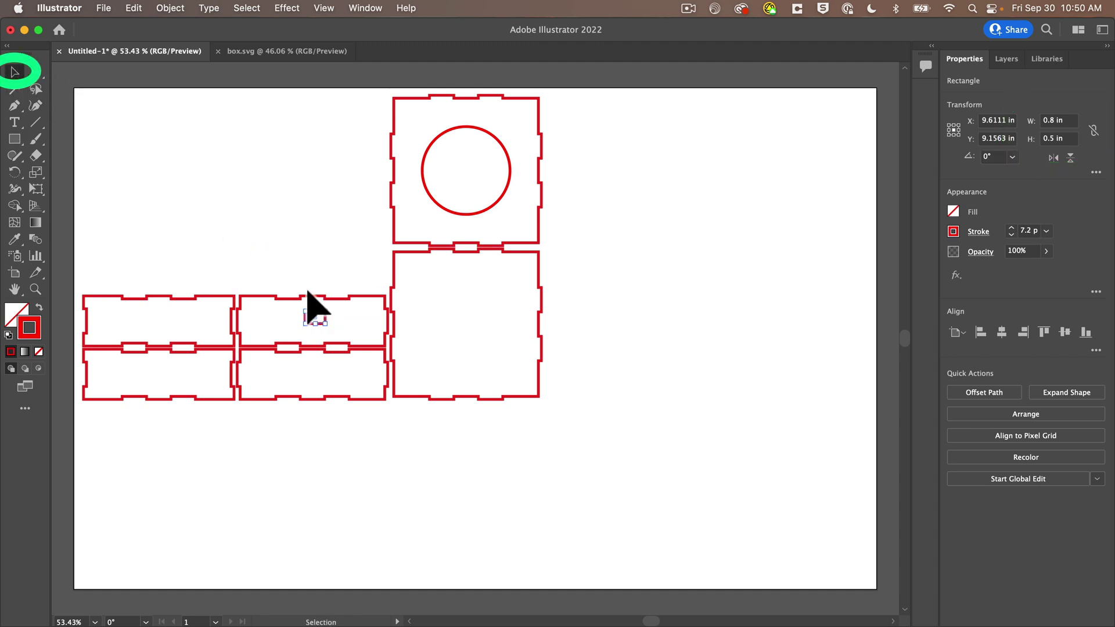
mouse_move(316, 316)
mouse_down()
mouse_move(319, 337)
mouse_move(327, 330)
mouse_up()
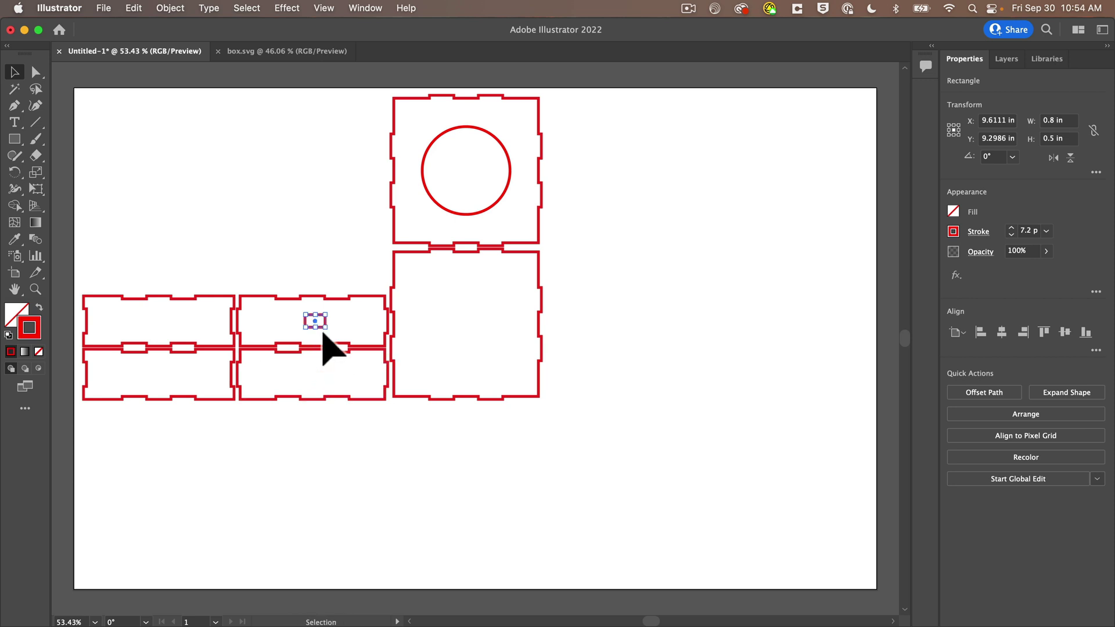
- Paste a copy resized to 0.5 × 0.3 in and move it to the lower middle panel's left end
key(super+v)
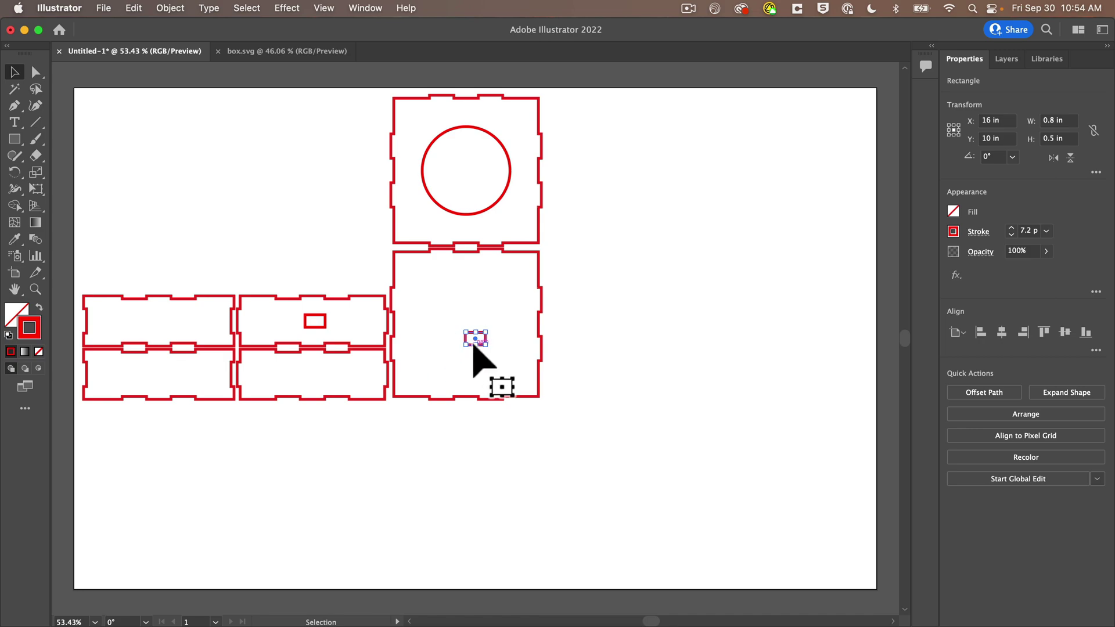
double_click(1061, 121)
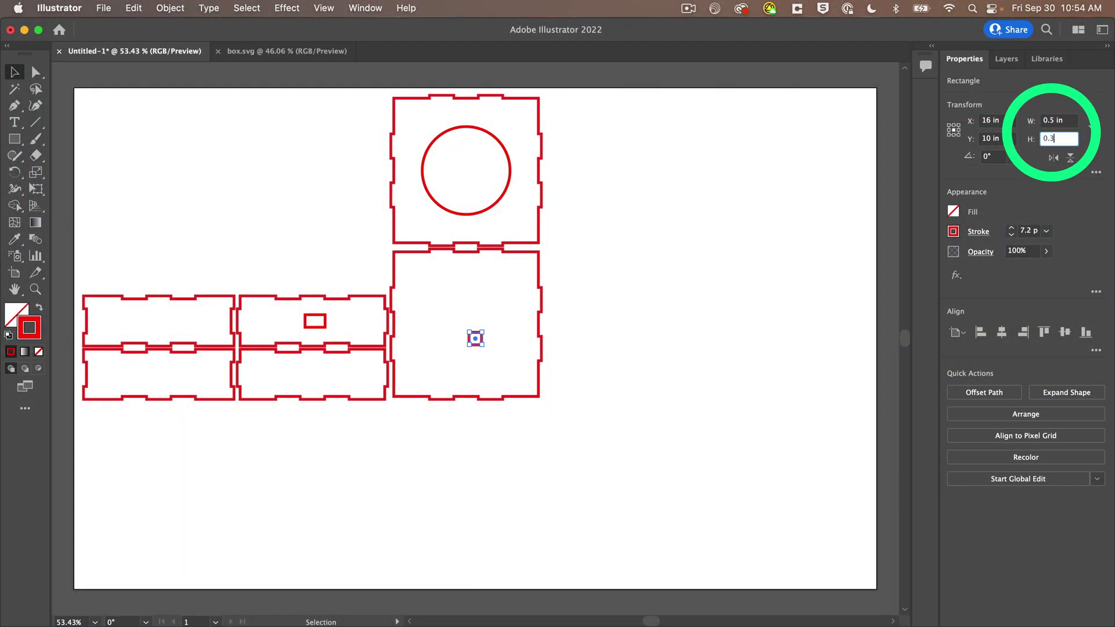
key(Return)
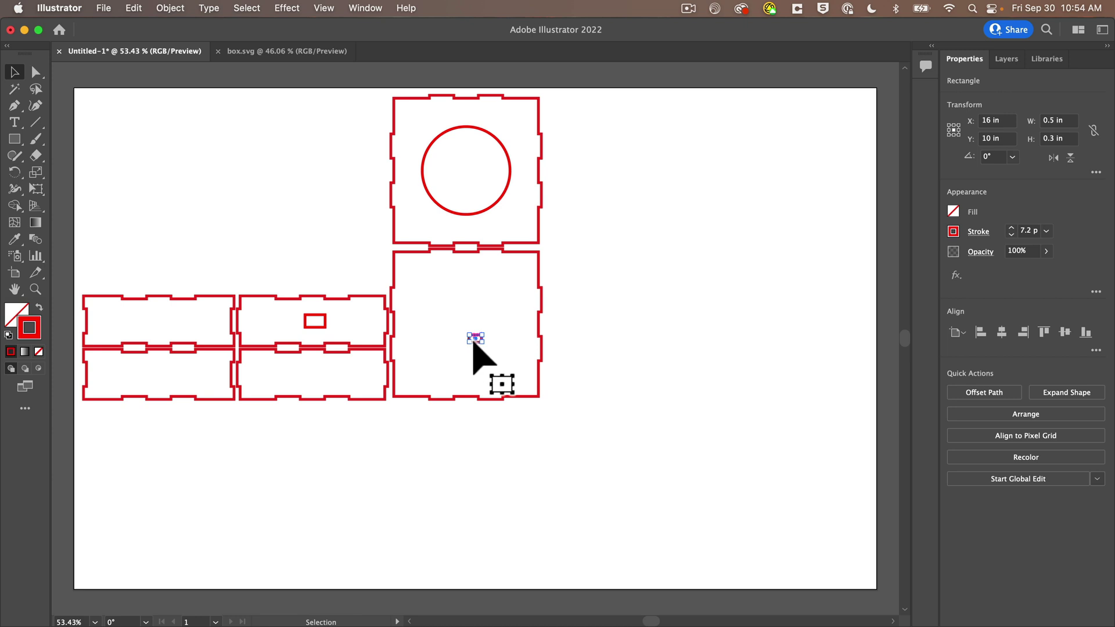
drag(474, 340, 255, 385)
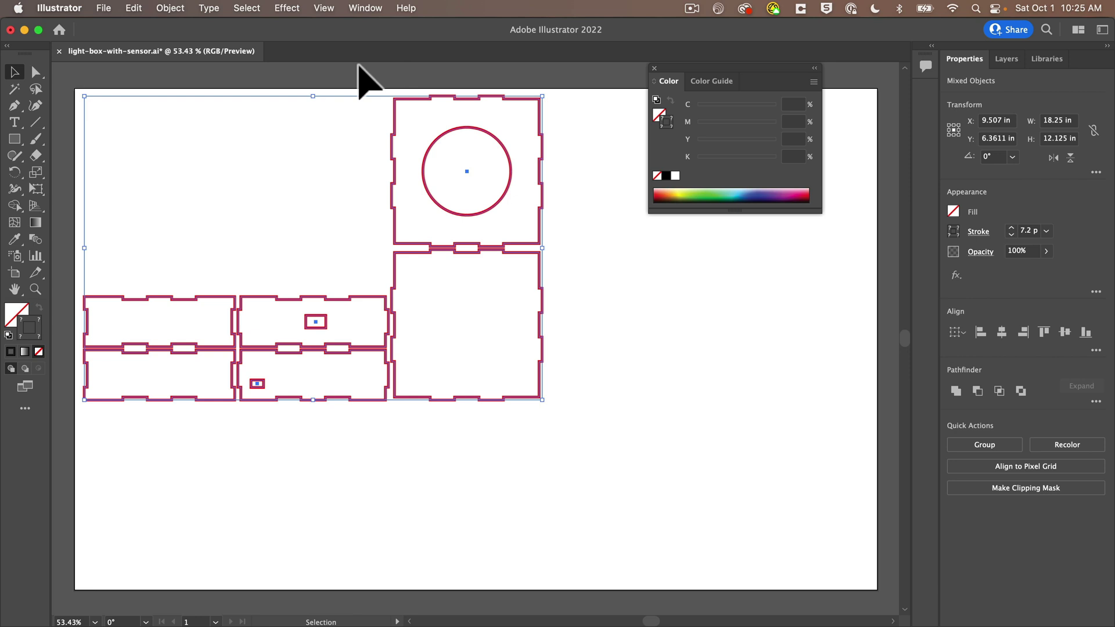
- Select all the artwork and set its stroke colour to R 255, G 0, B 0
click(542, 458)
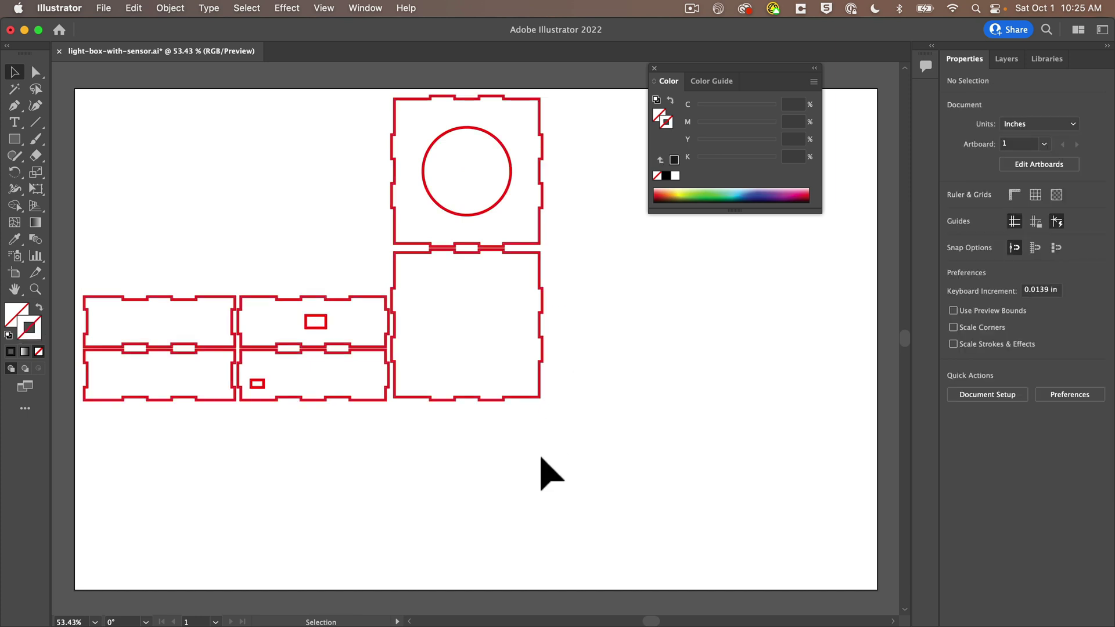
key(super+a)
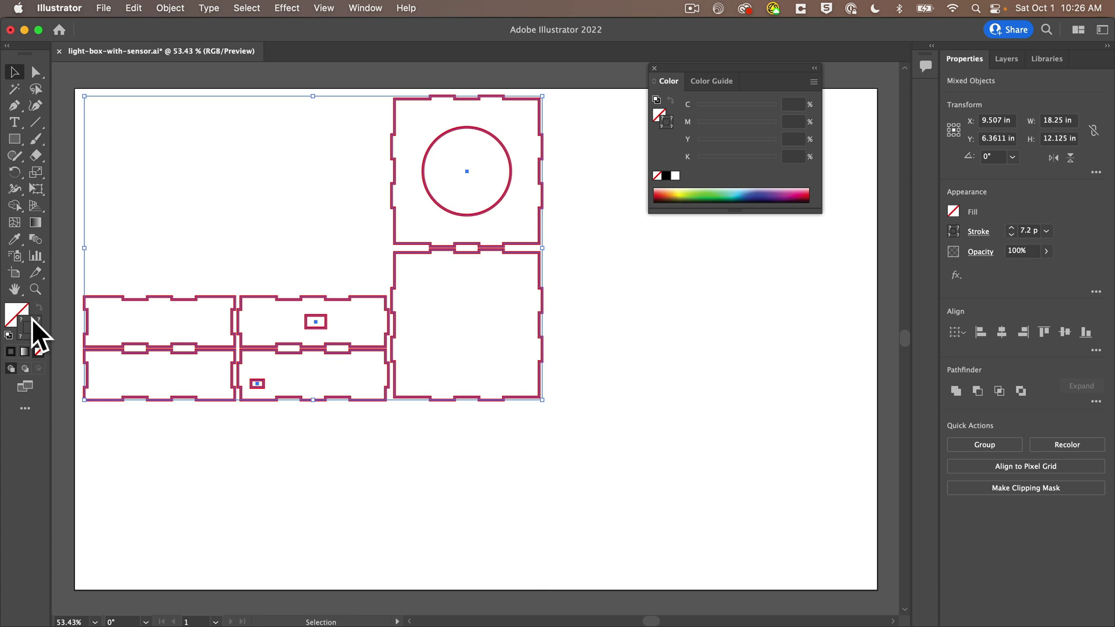
double_click(34, 317)
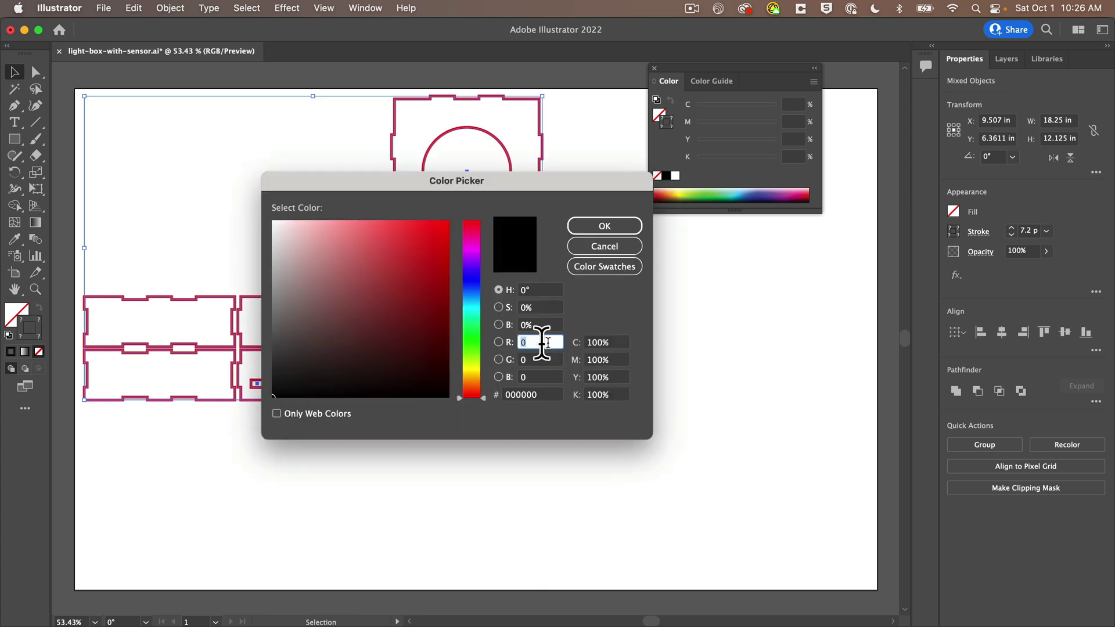
text(255)
key(Tab)
text(0)
key(Tab)
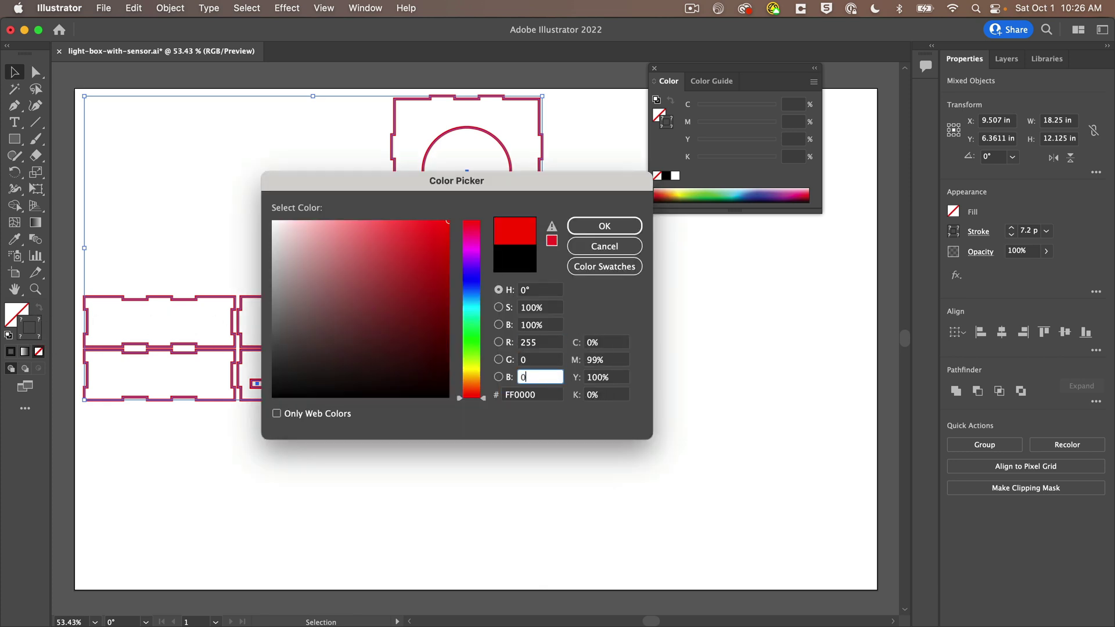
click(623, 228)
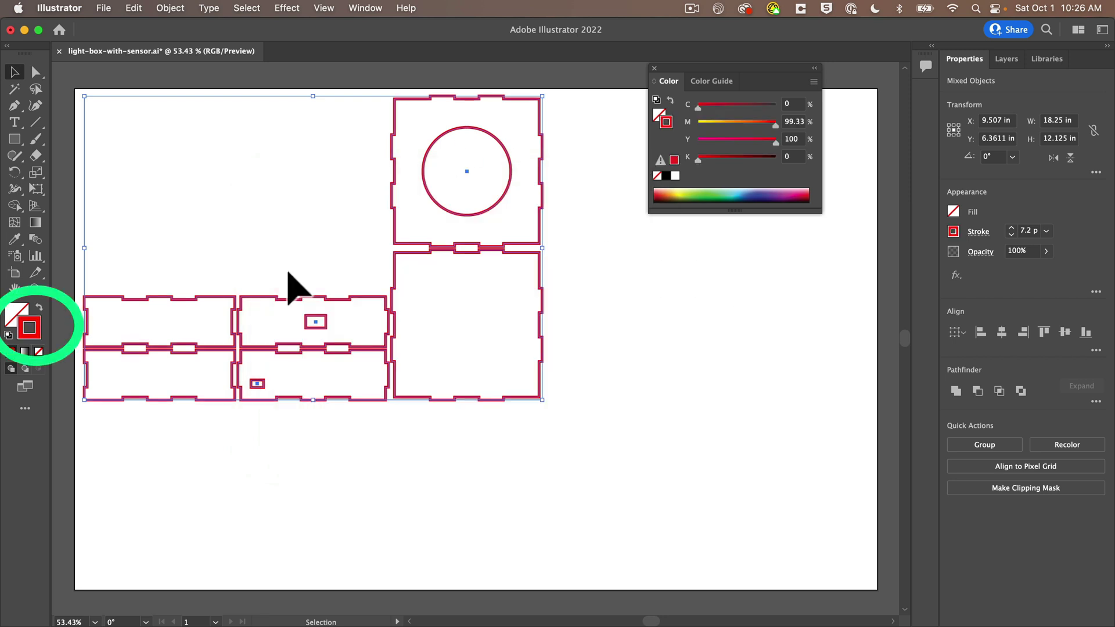
- Verify the sensor rectangle and the box group outlines show the pure red stroke values
click(398, 443)
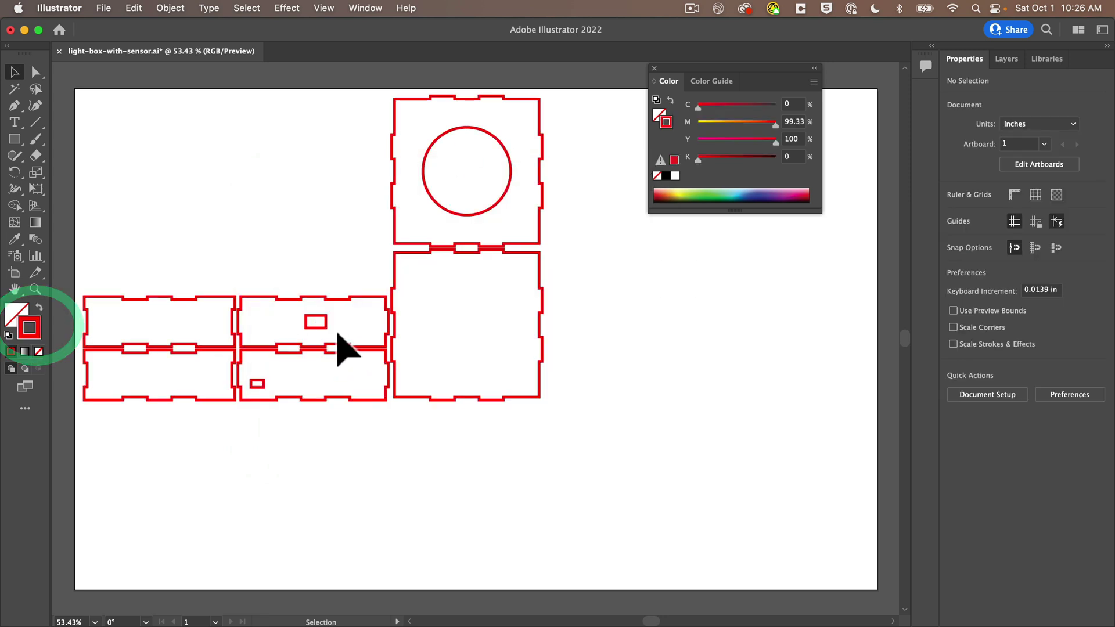
click(326, 329)
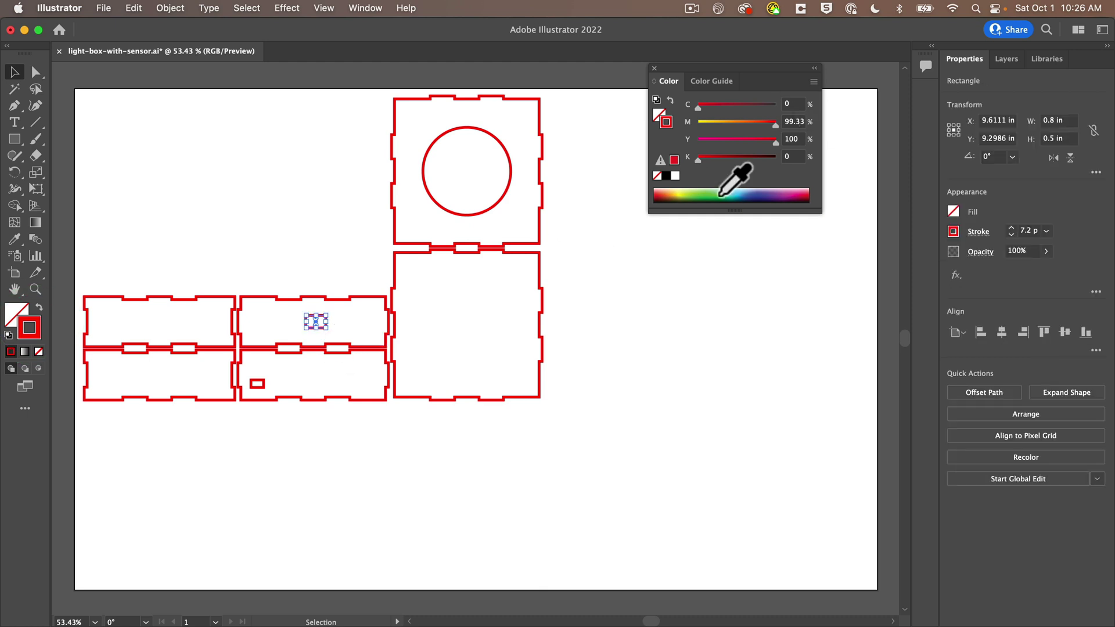
click(655, 67)
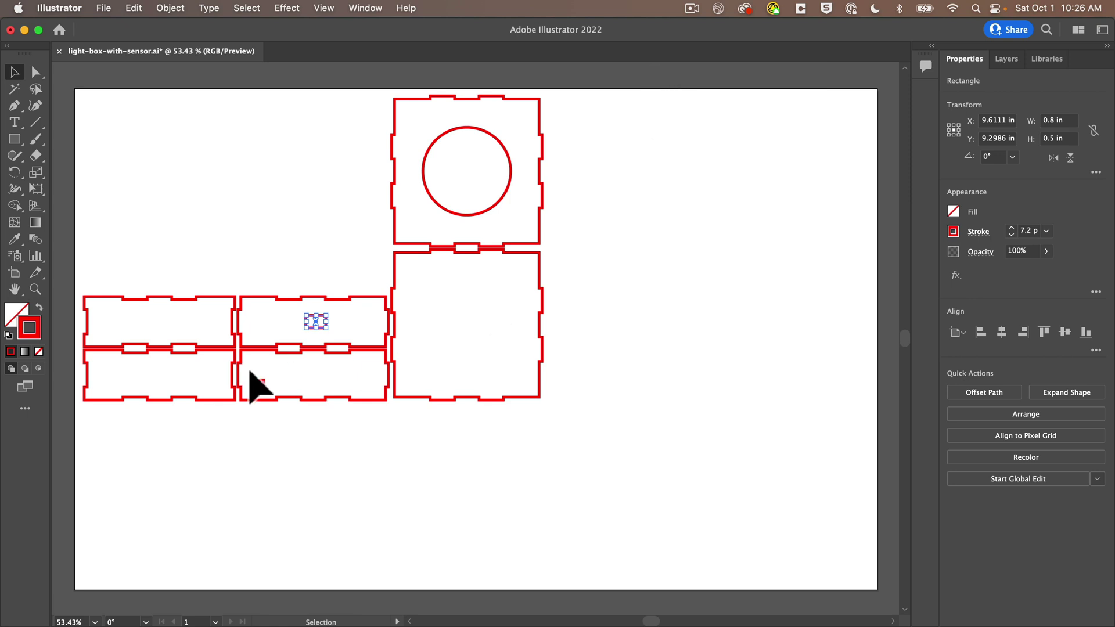
double_click(26, 335)
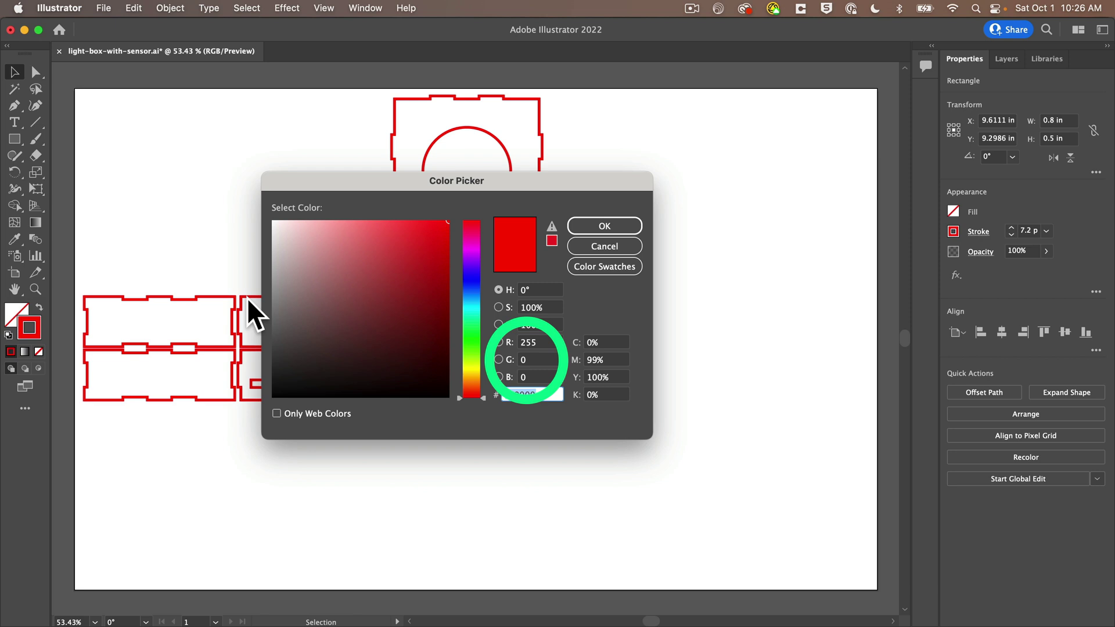
key(Return)
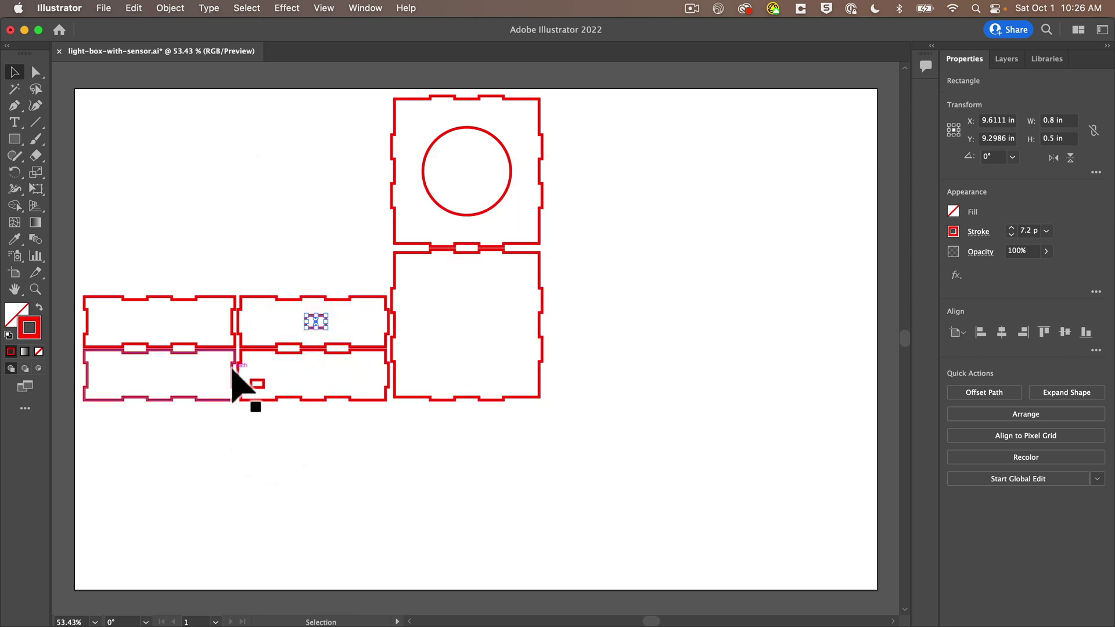
click(194, 357)
double_click(84, 347)
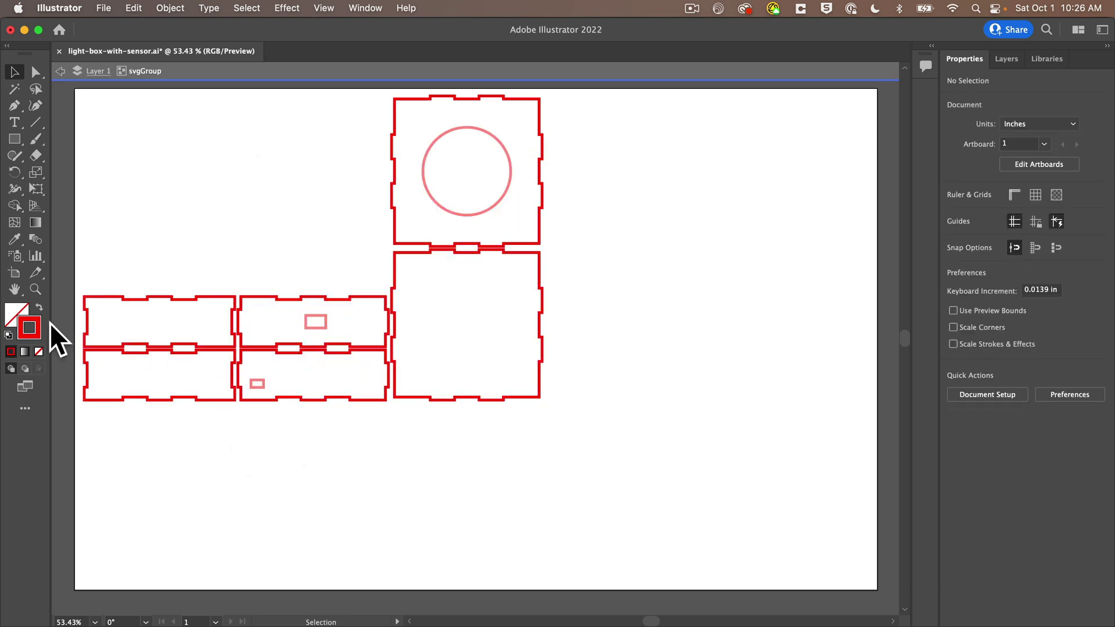
double_click(36, 324)
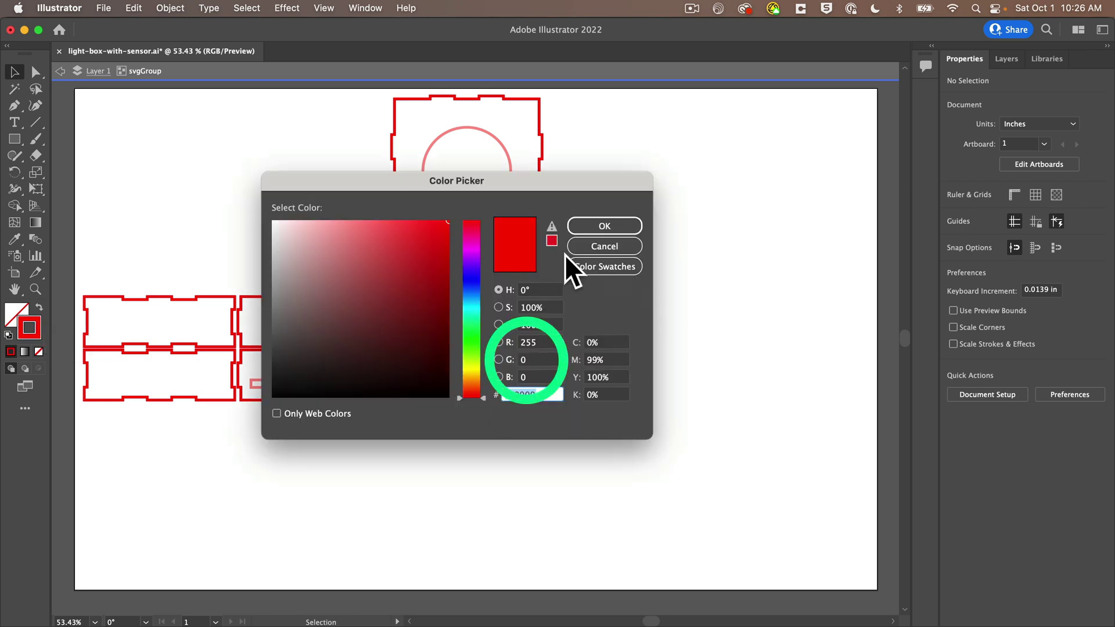
click(618, 247)
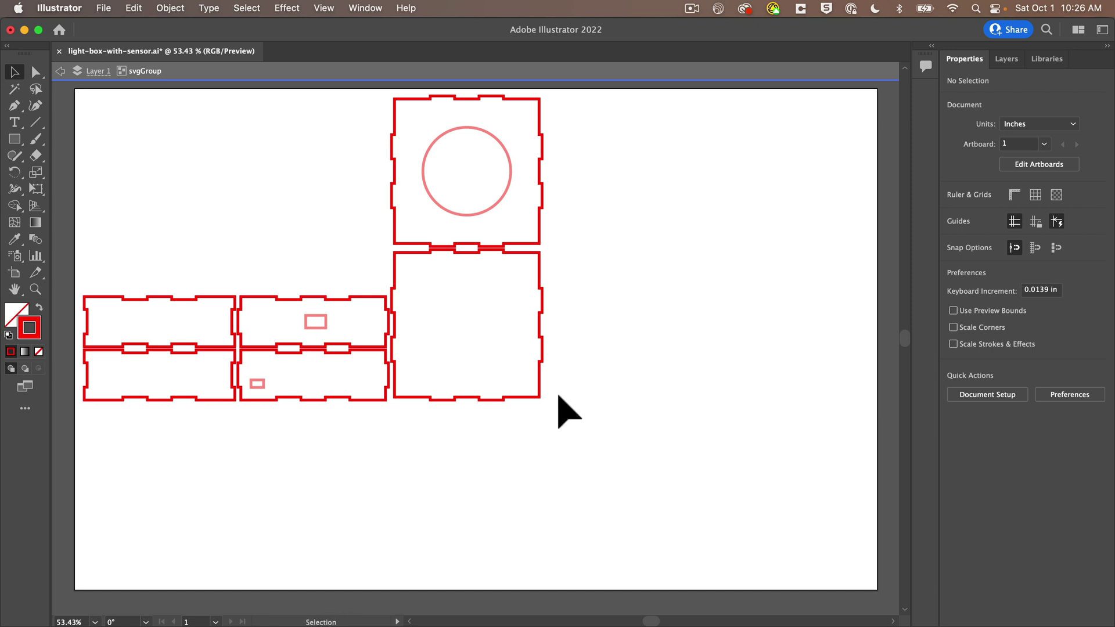
key(super+a)
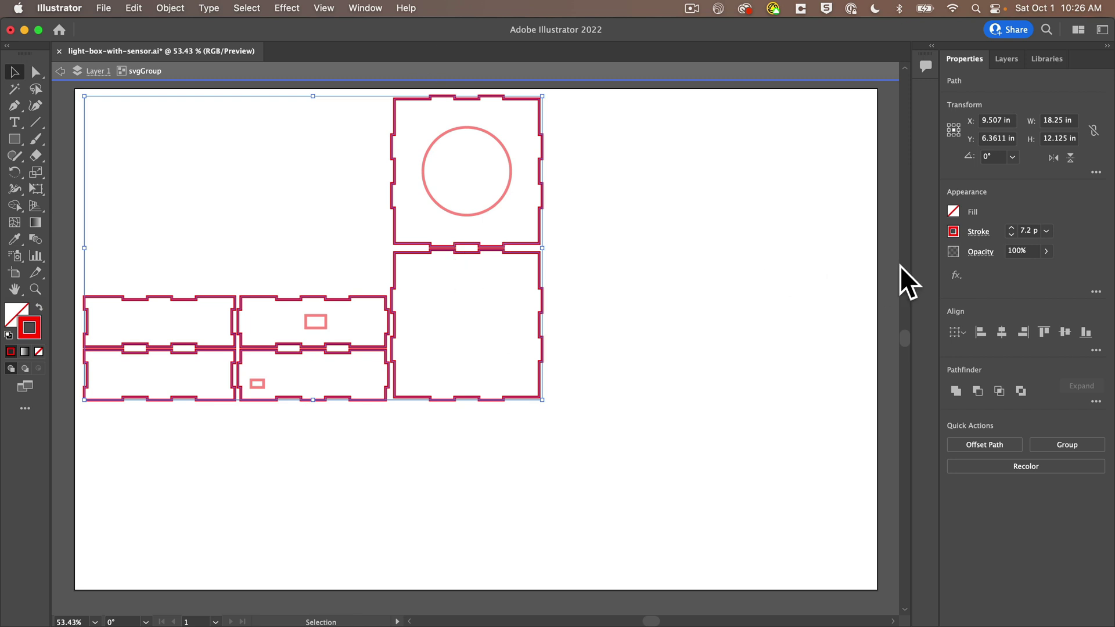
- Change the stroke weight of all selected panels from 7.2 pt to 0.01 mm
click(1025, 231)
double_click(1023, 231)
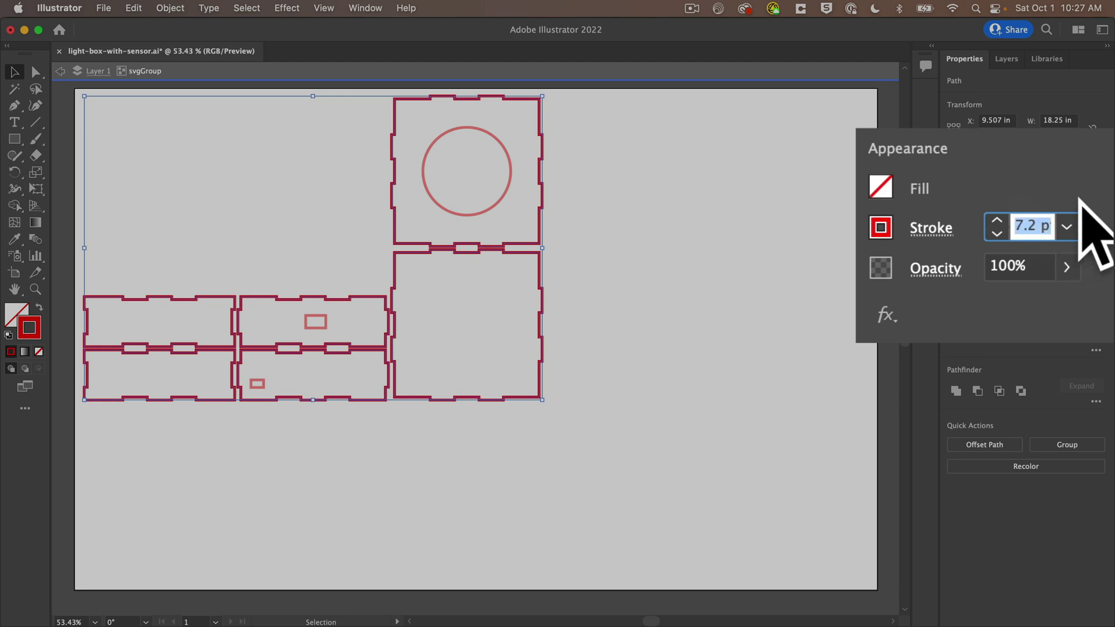
text(0.01mm)
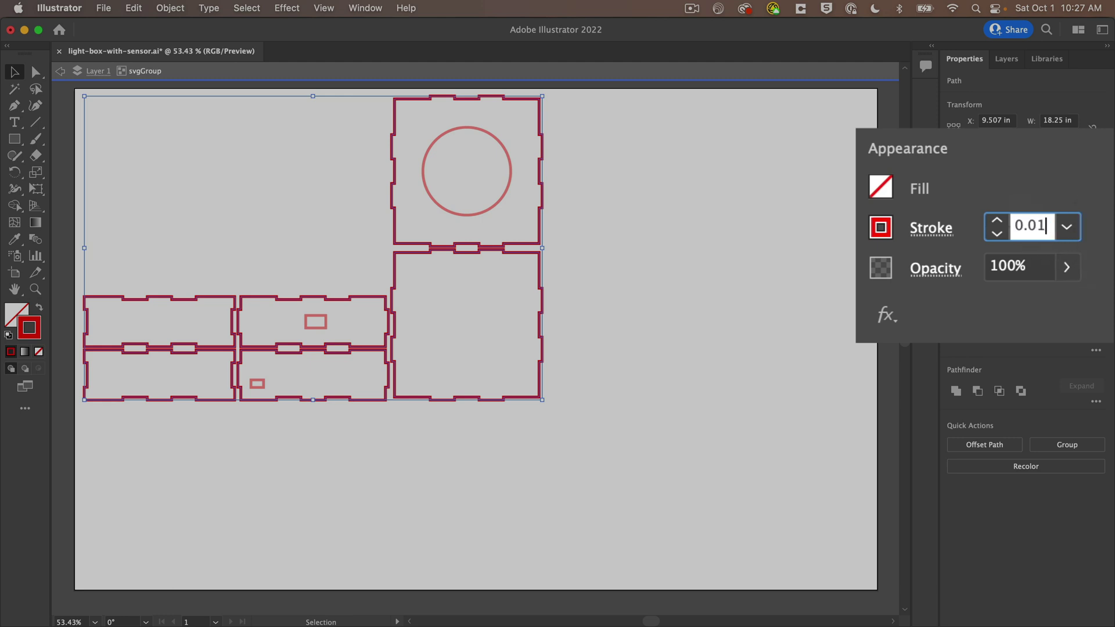
key(Return)
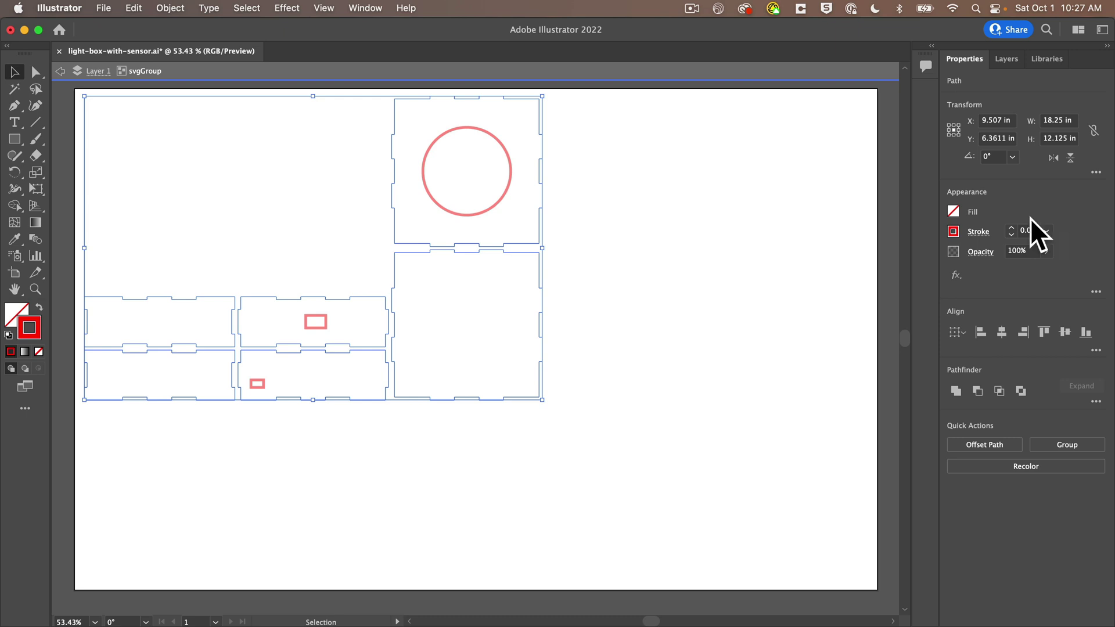
- Give both small sensor rectangles and the lid circle a 0.028 pt stroke weight
key(a)
click(315, 321)
click(261, 380)
key(v)
triple_click(1030, 231)
text(0.028)
key(Return)
click(326, 317)
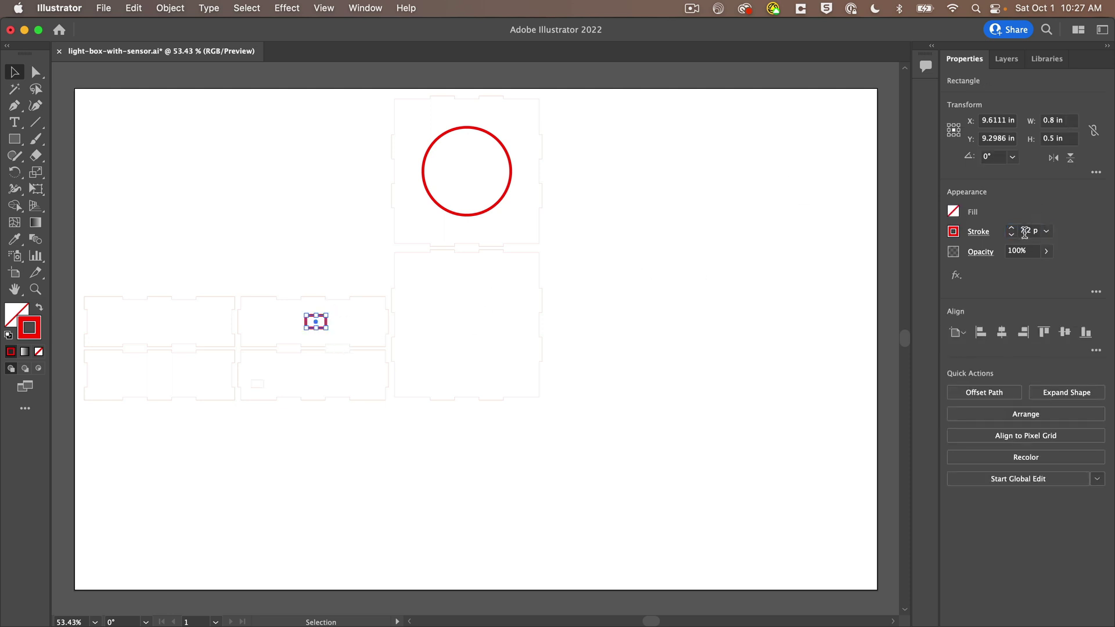
click(492, 138)
triple_click(1030, 231)
text(0.028)
key(Return)
click(598, 323)
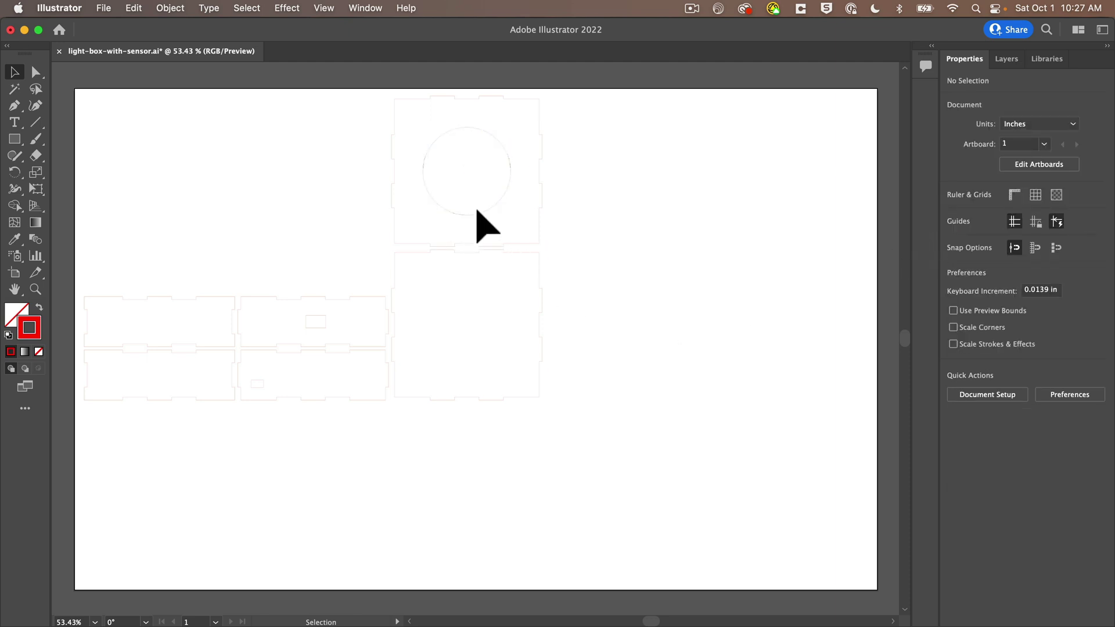
- Save the document and add the 'Distance Reactive Light' text above the panels
key(super+s)
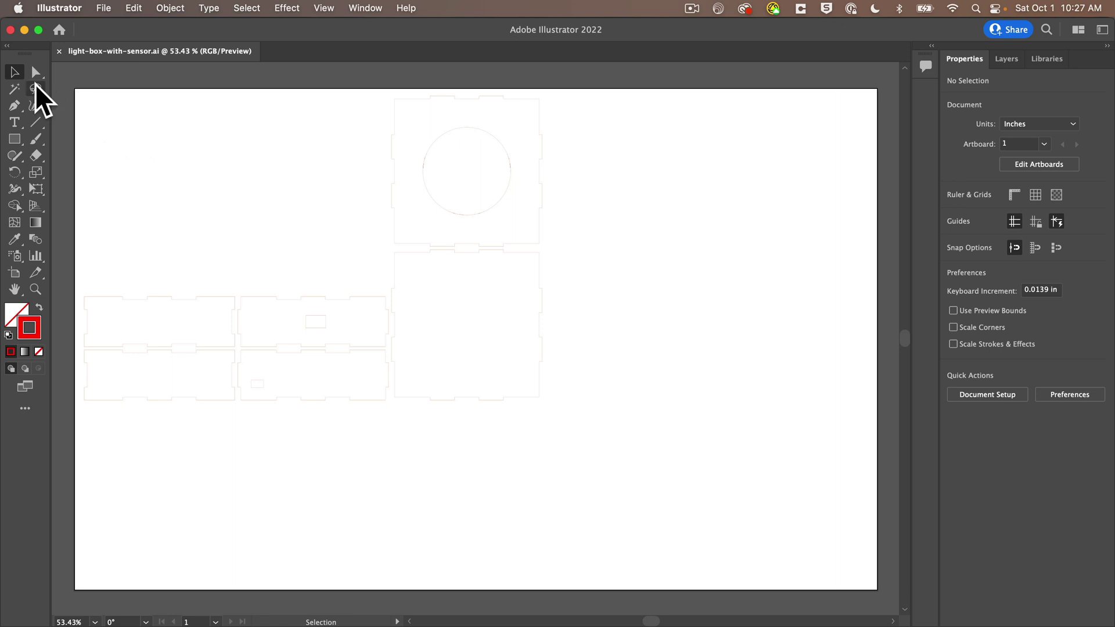
click(13, 121)
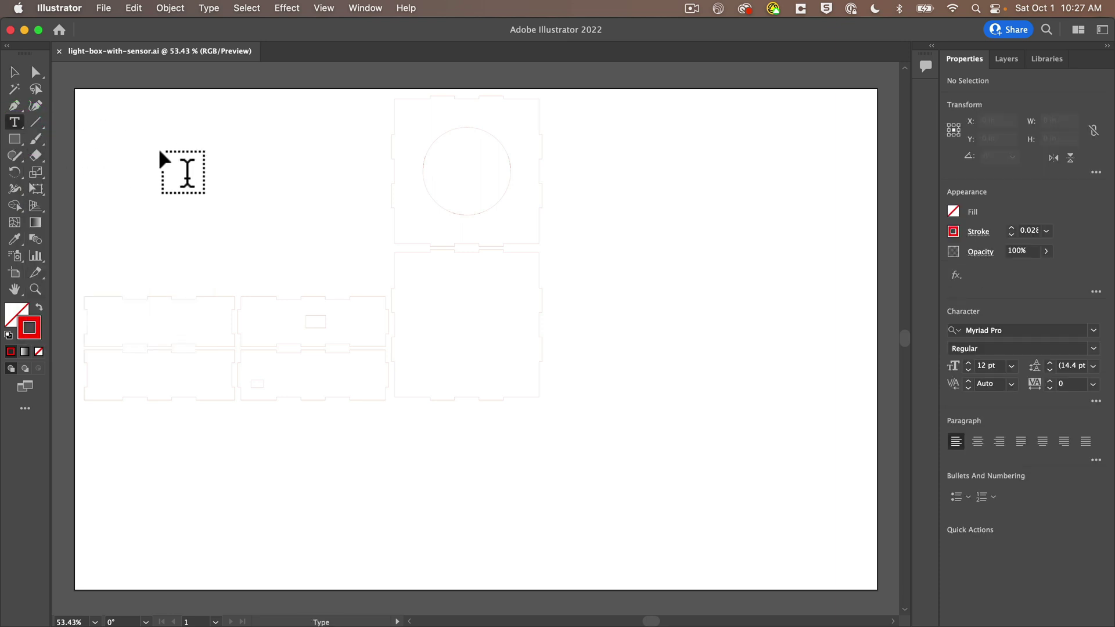
click(174, 195)
text(Distance Read)
text(tive Light)
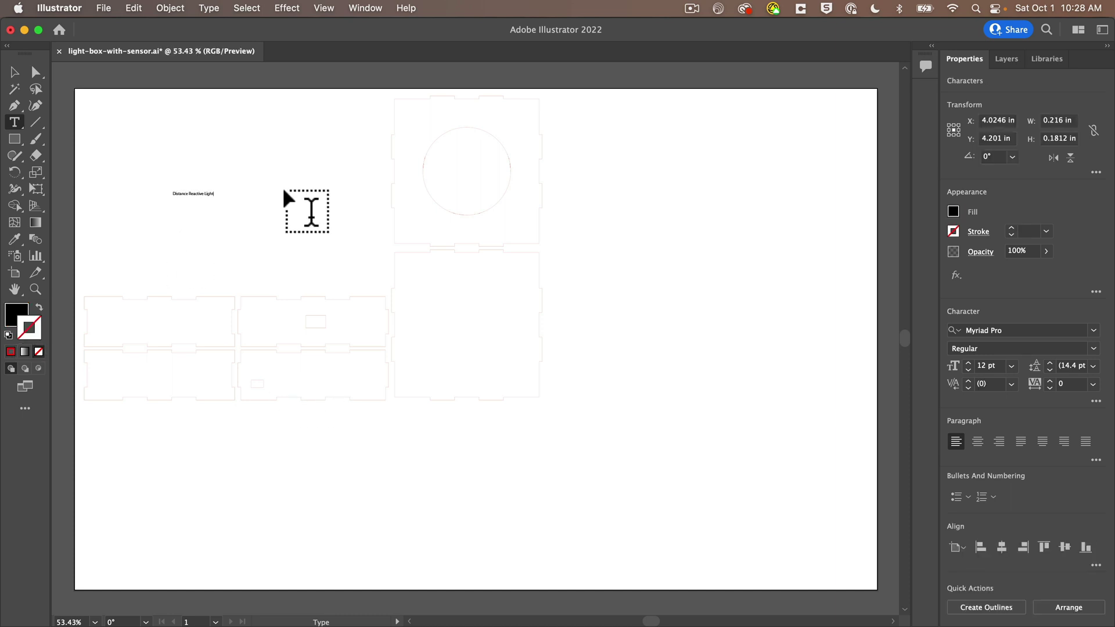
key(Escape)
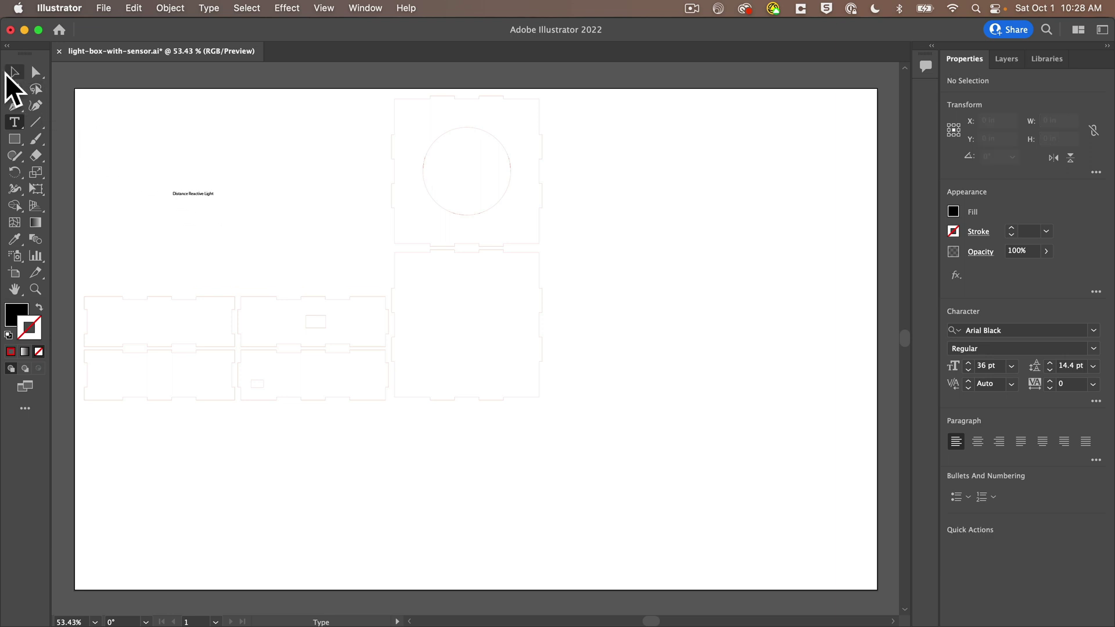
click(14, 72)
click(196, 193)
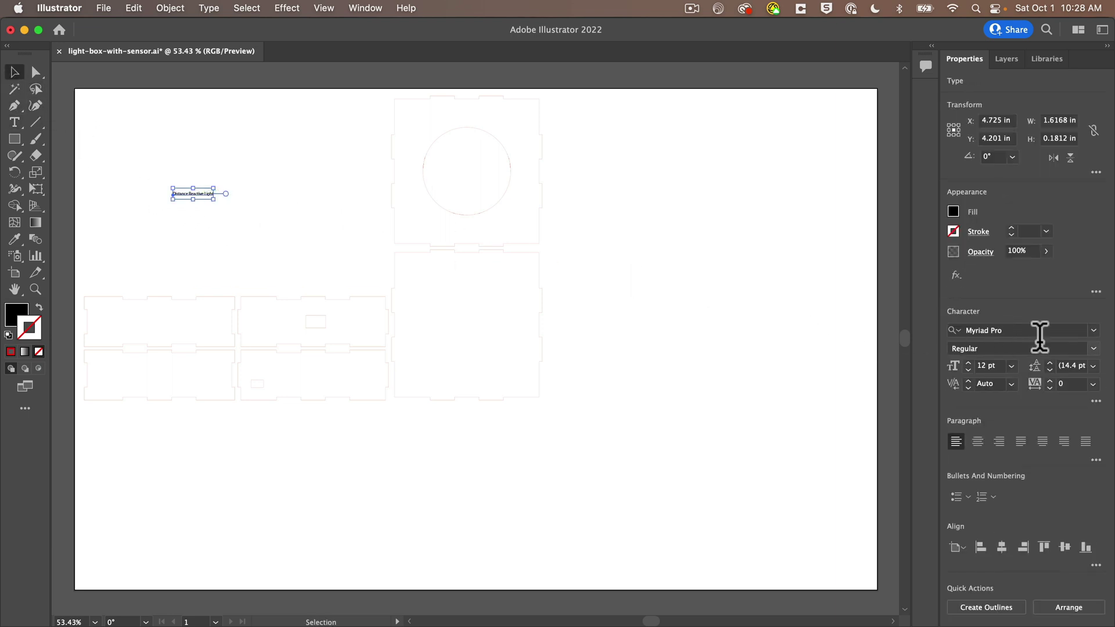
- Set the label's font to Arial Black at 36 pt
click(1092, 330)
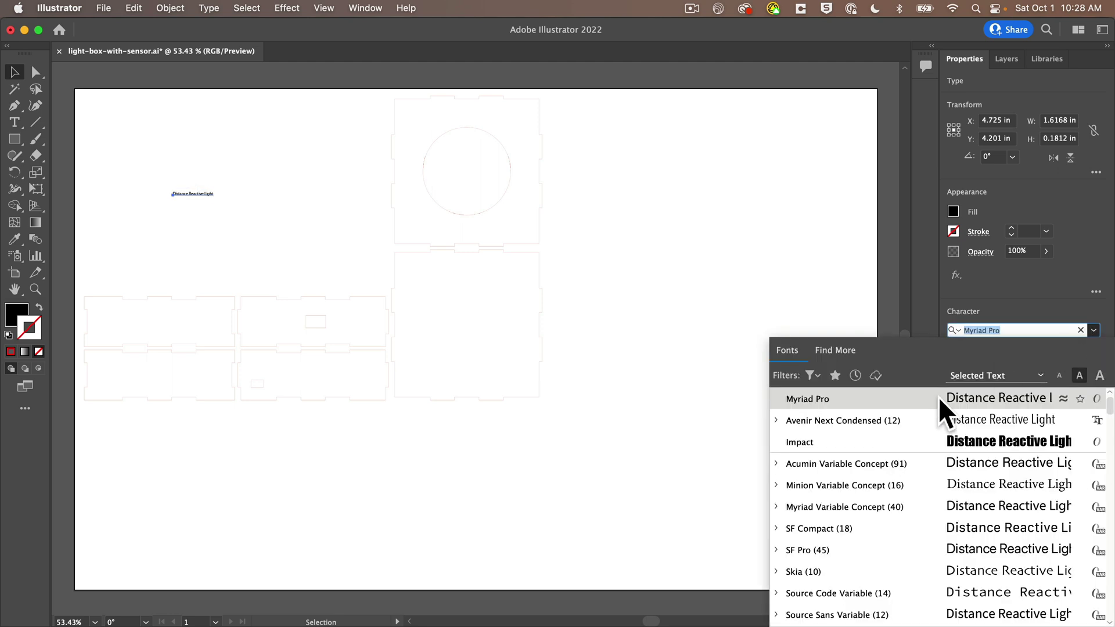
scroll(861, 410, up, 1)
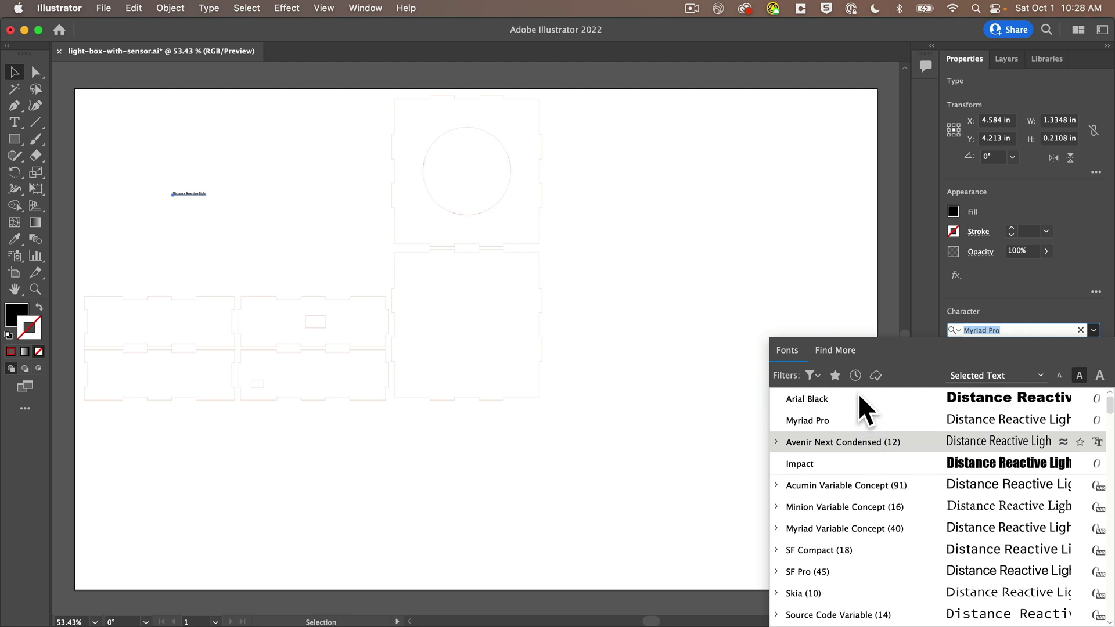
click(859, 396)
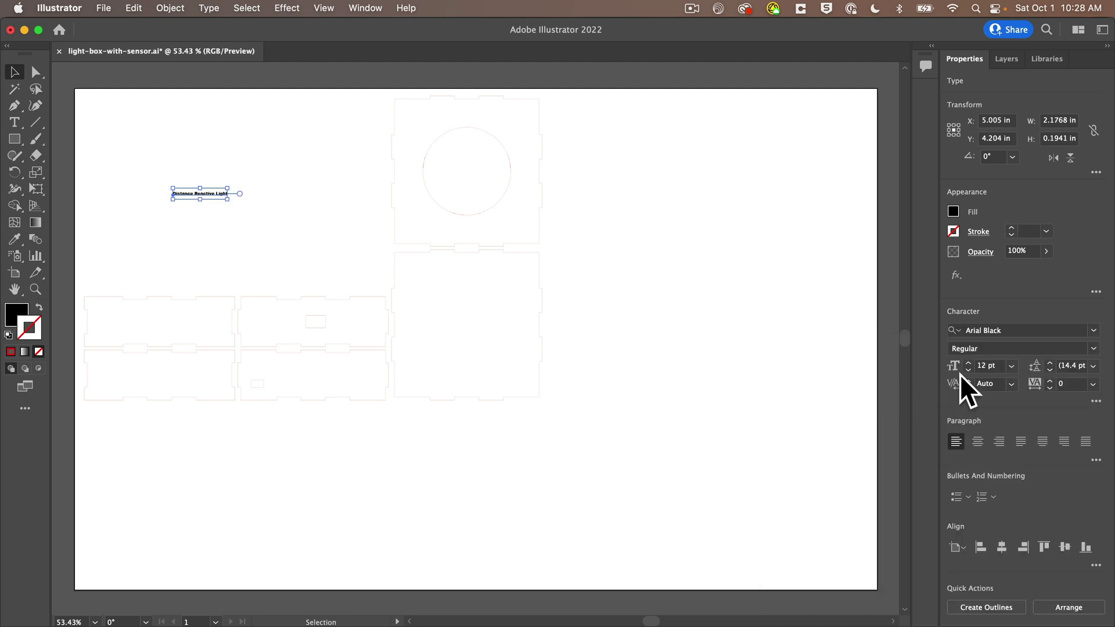
double_click(981, 366)
text(36)
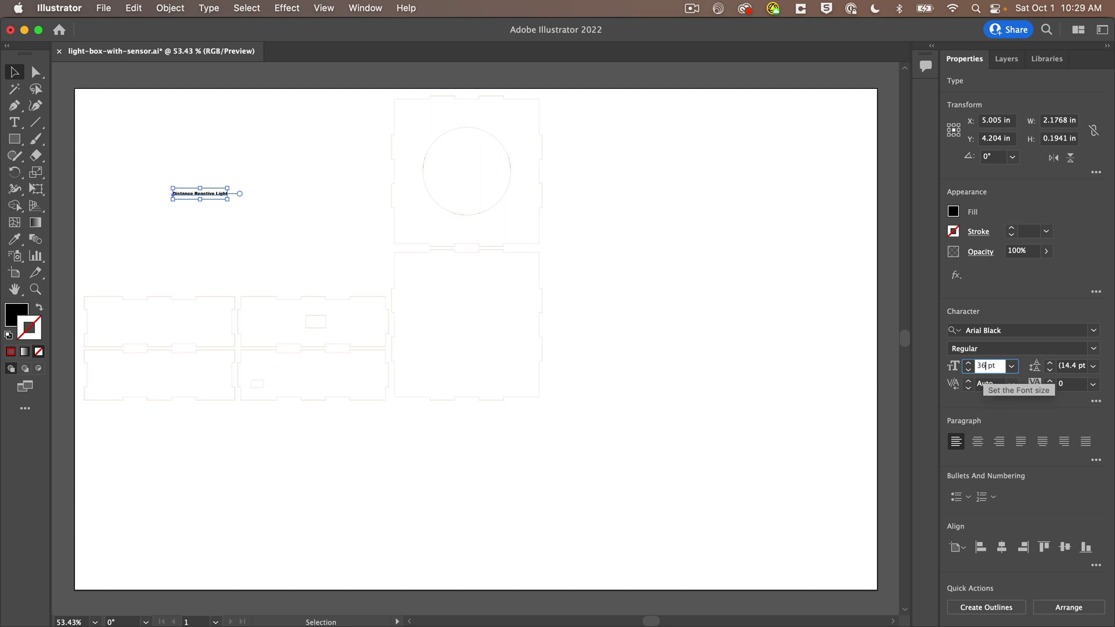
key(Tab)
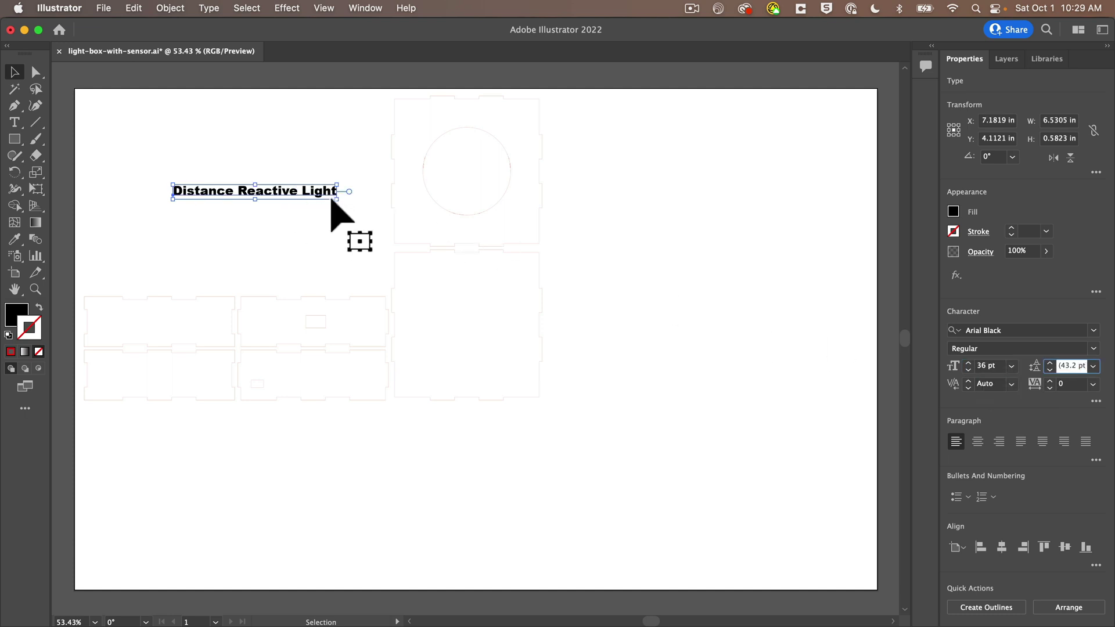
- Break the title onto two lines and select all of its text
double_click(333, 195)
key(alt+Left)
key(BackSpace)
key(Return)
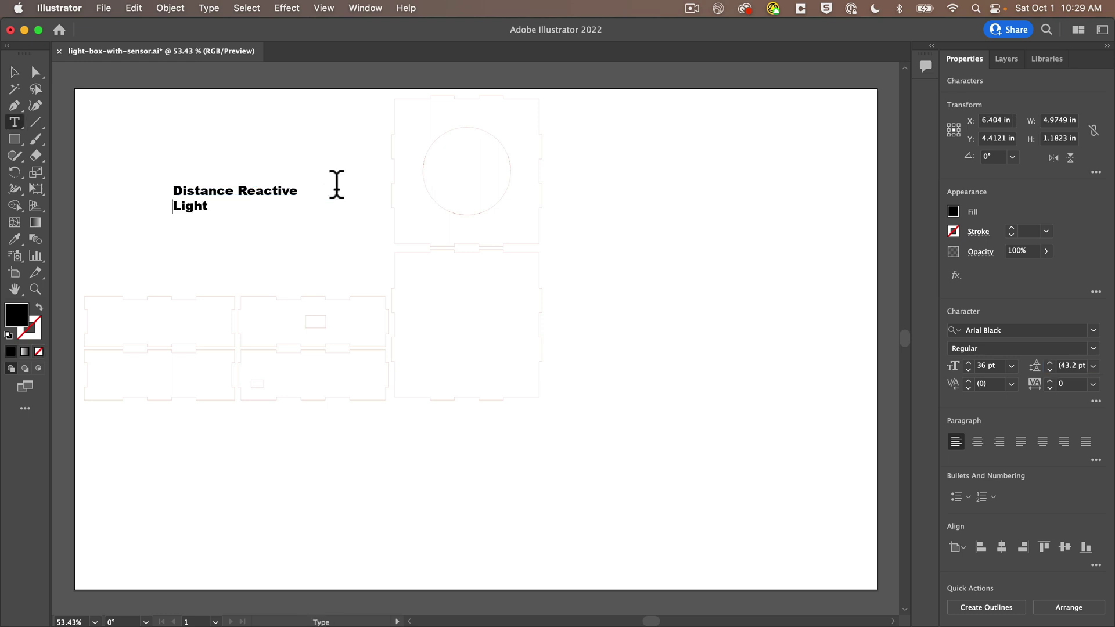
key(super+a)
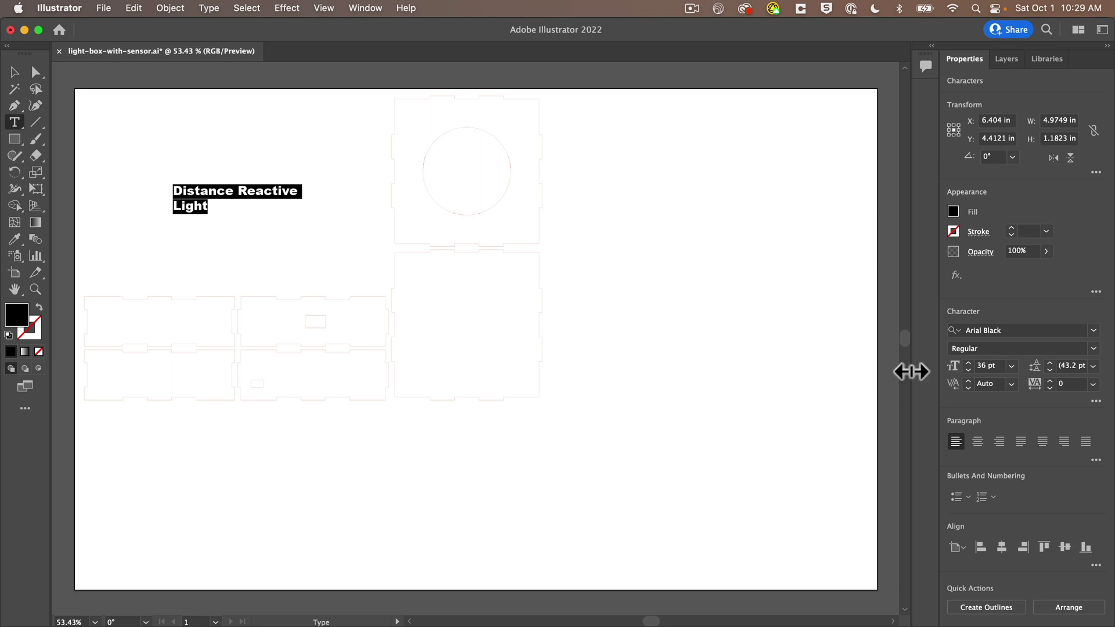
- Centre-align the label's two lines and move it onto the upper-left side panel
click(977, 441)
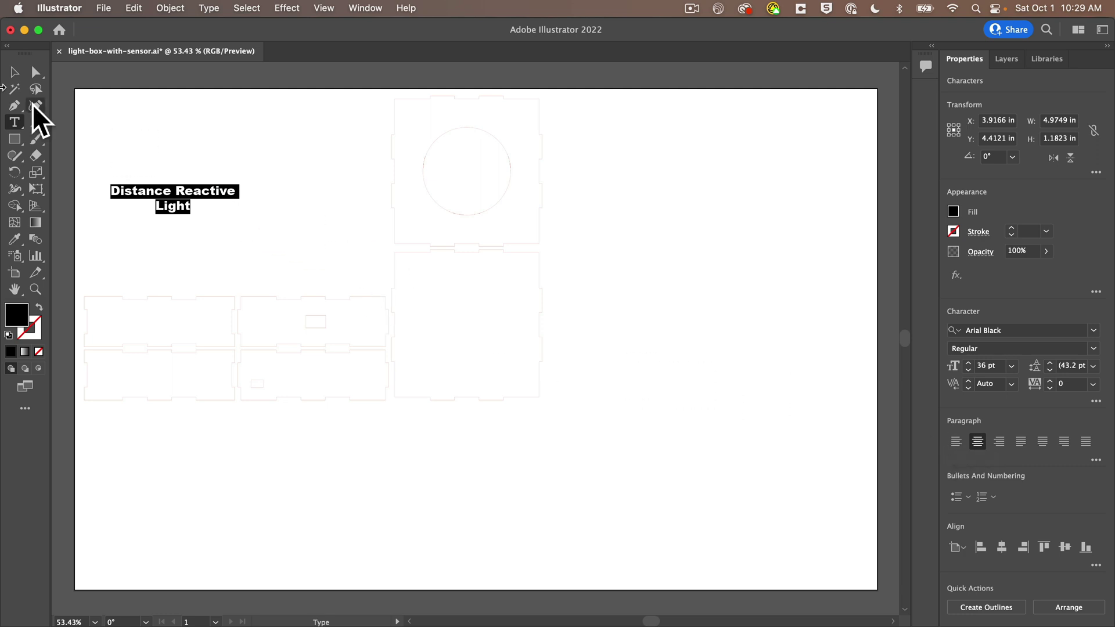
click(14, 73)
drag(192, 198, 180, 319)
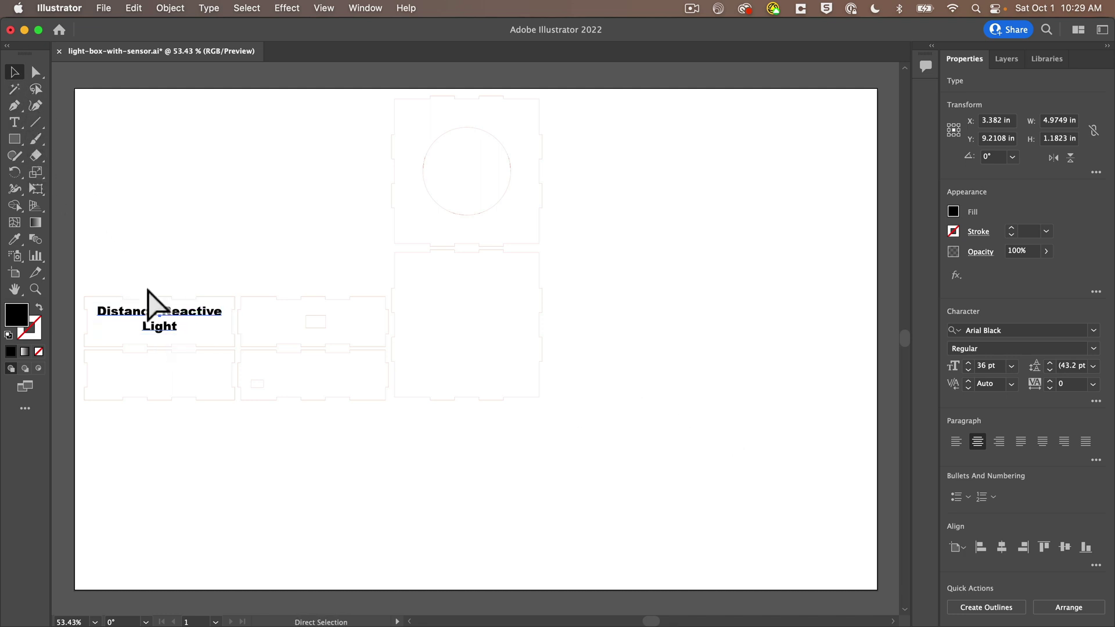
super+click(284, 409)
- Paste a copy, retype it as 'Made by' plus the maker's name, and place it on the lower square panel
key(cmd+v)
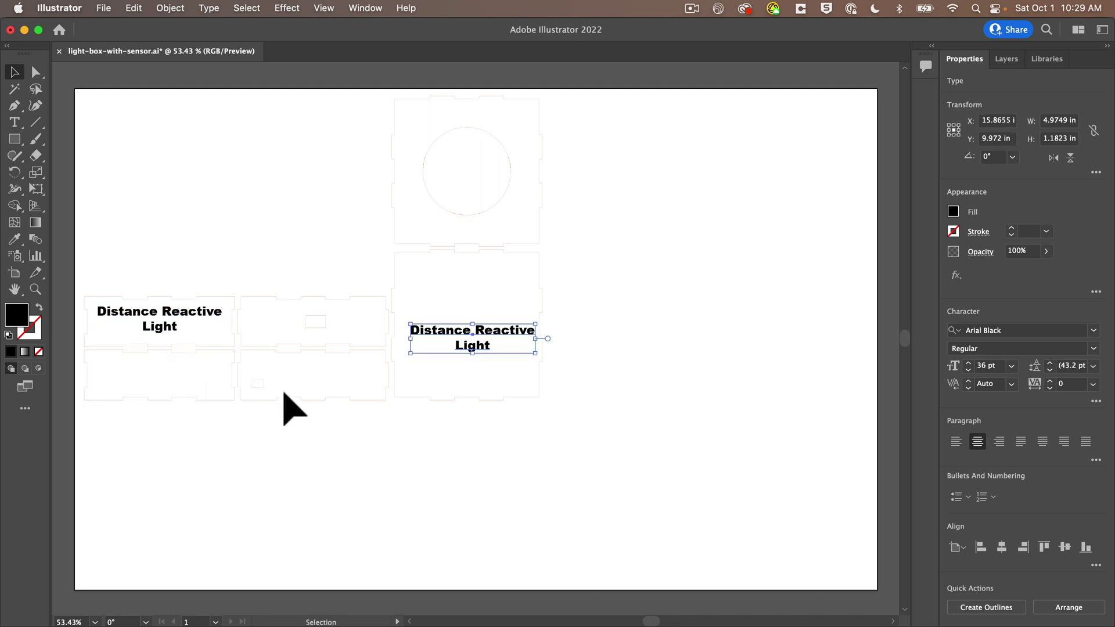
triple_click(476, 347)
text(Made by)
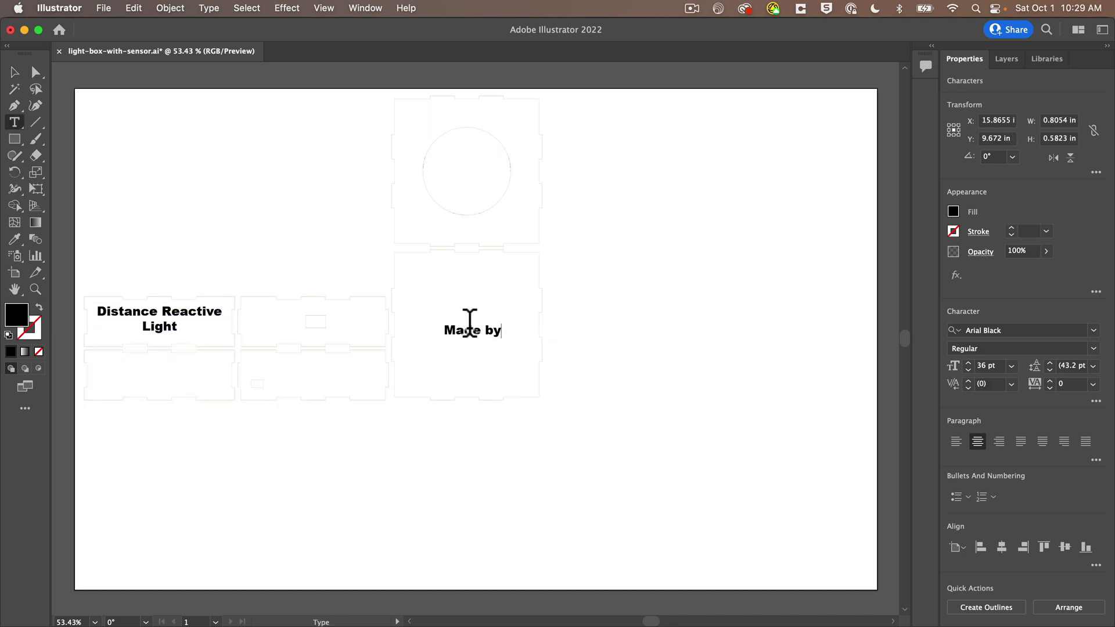
key(Return)
text(Prof. G)
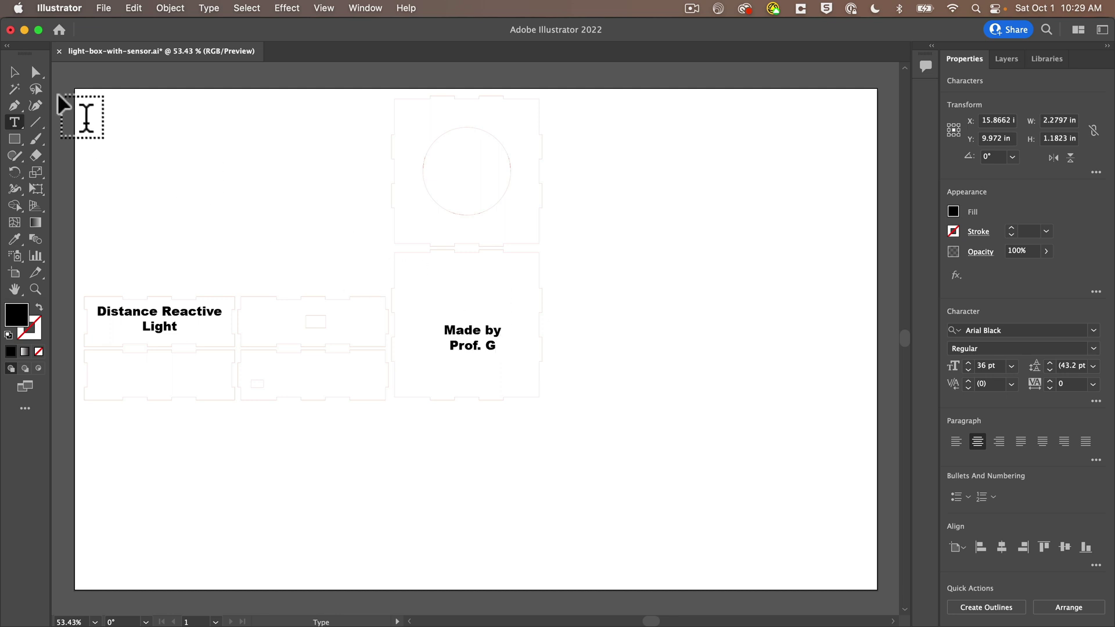
click(14, 72)
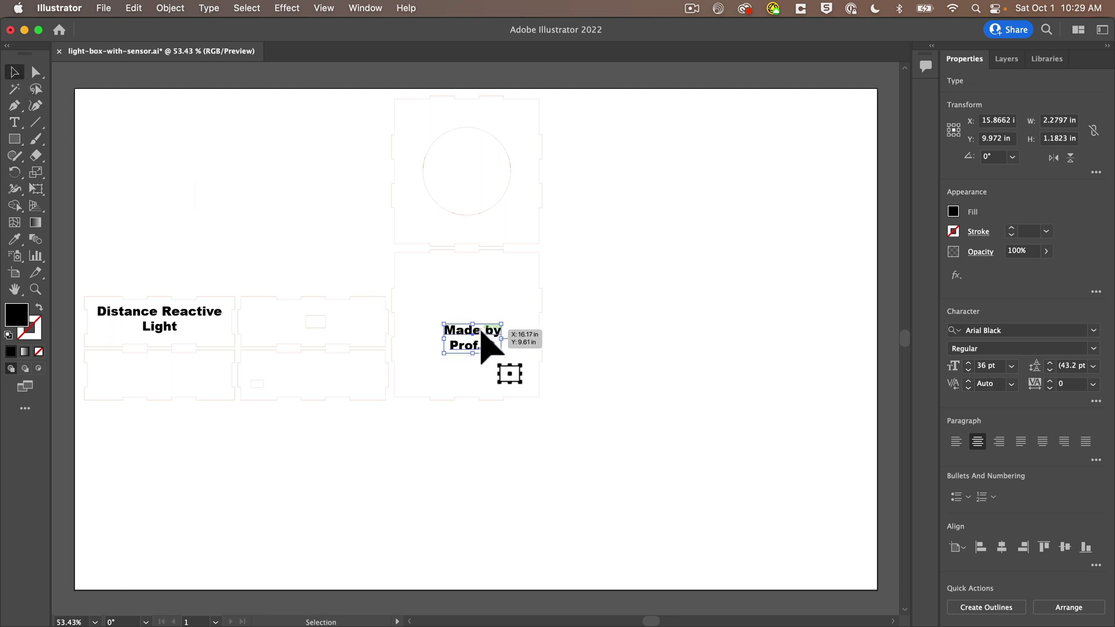
drag(482, 332, 476, 322)
key(super+shift+b)
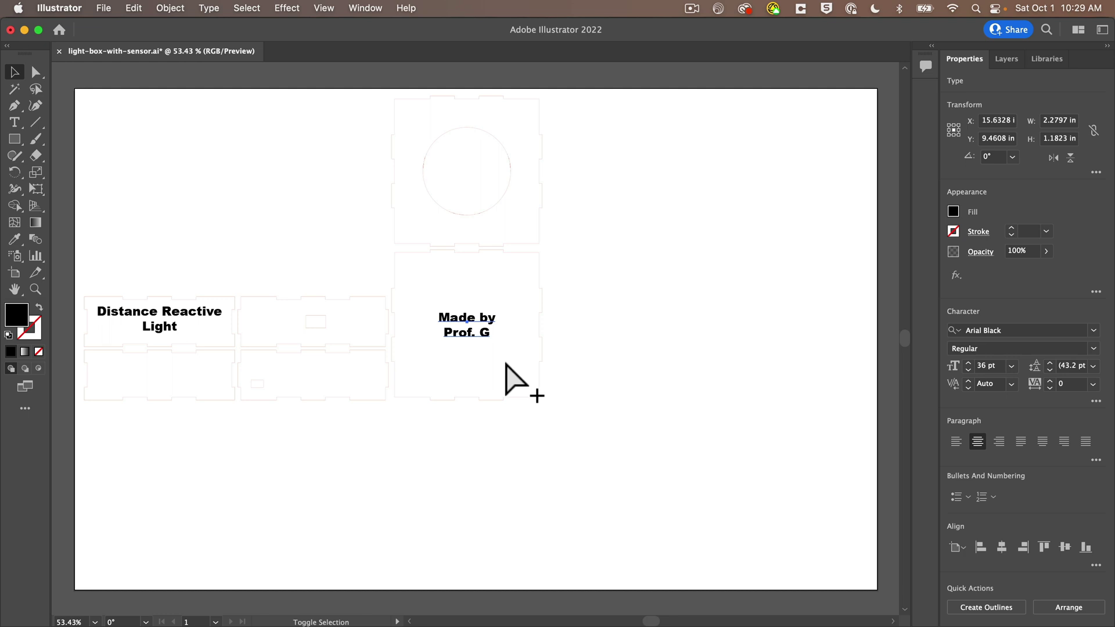
key(super+shift+b)
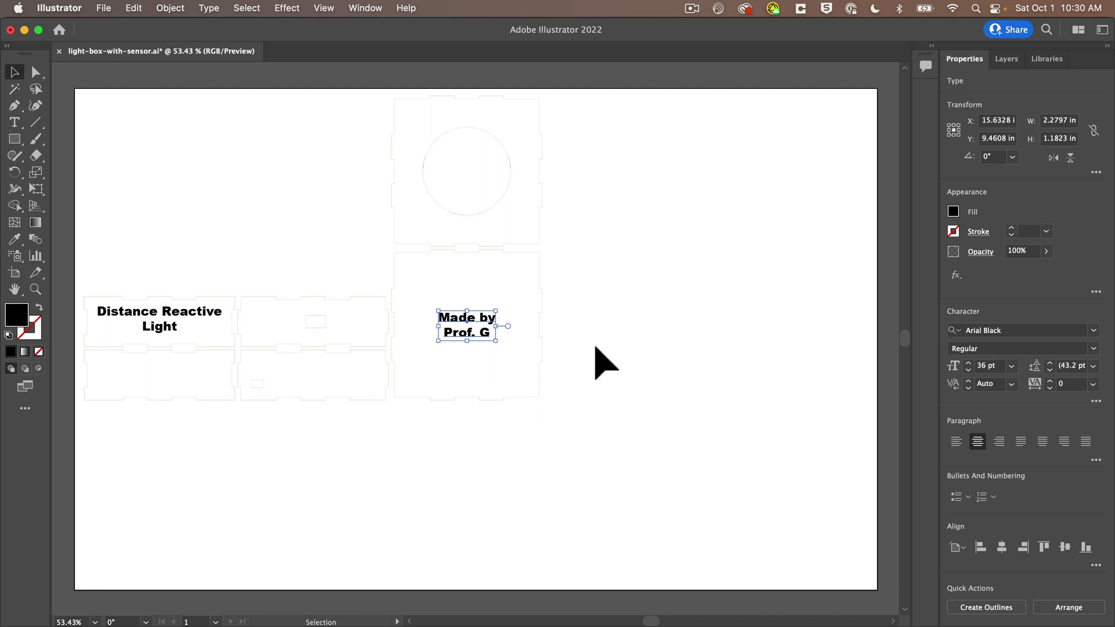
- Convert the maker credit text to outlines and check its fill colour
click(981, 608)
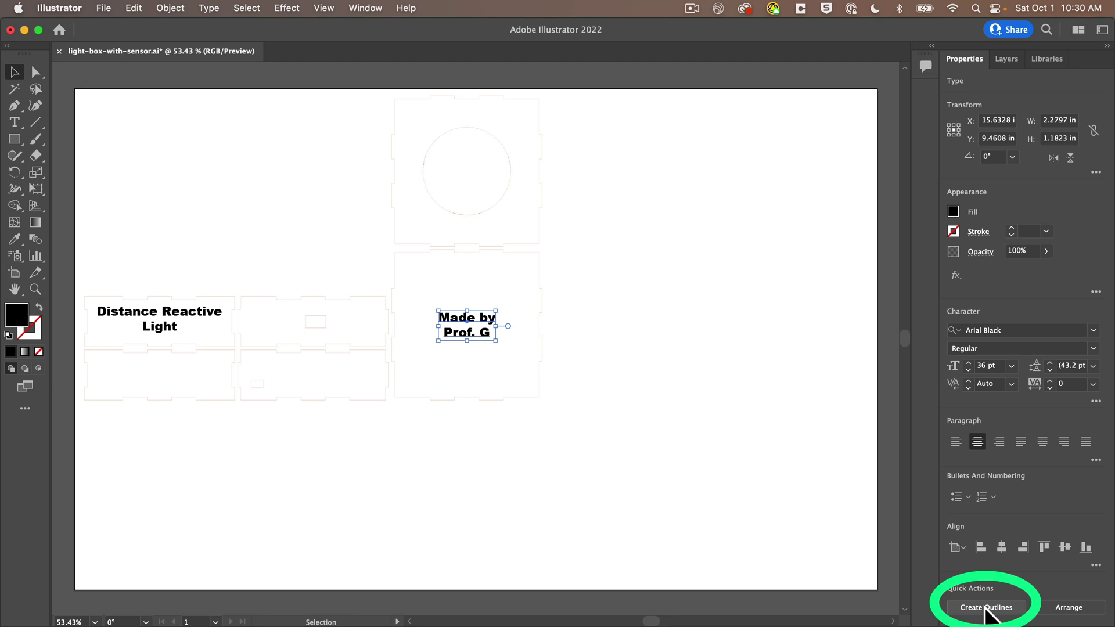
click(985, 609)
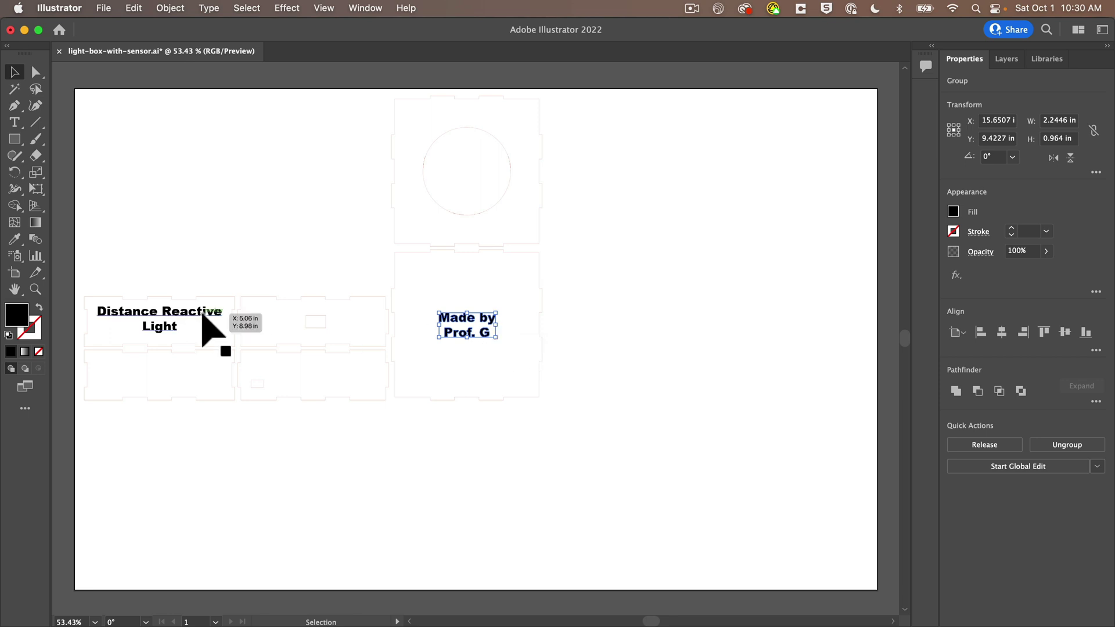
click(18, 325)
click(18, 328)
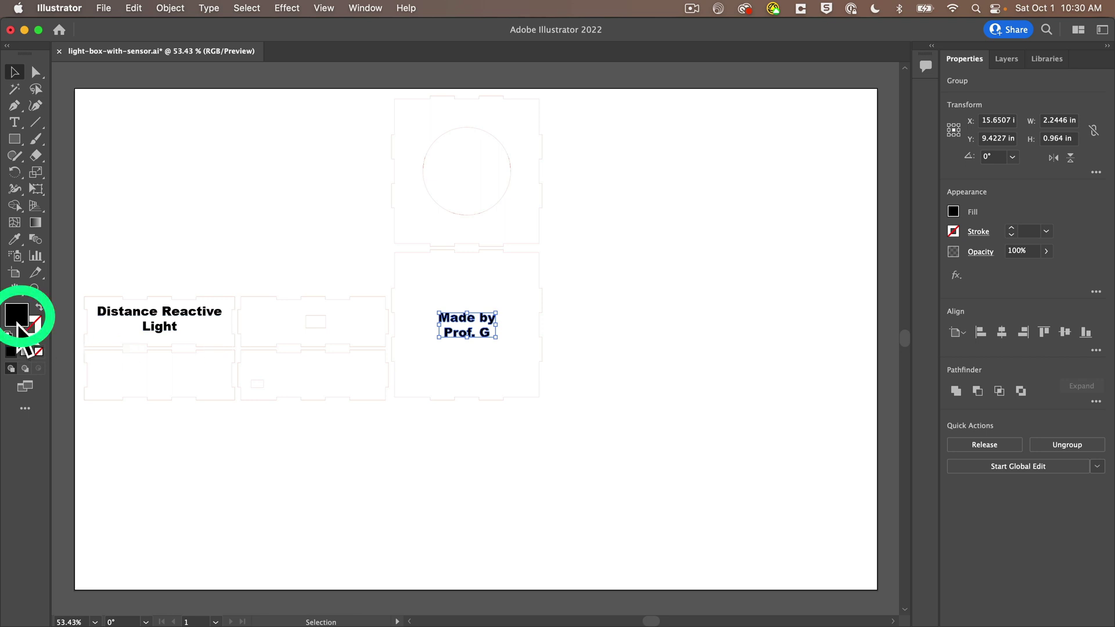
double_click(18, 328)
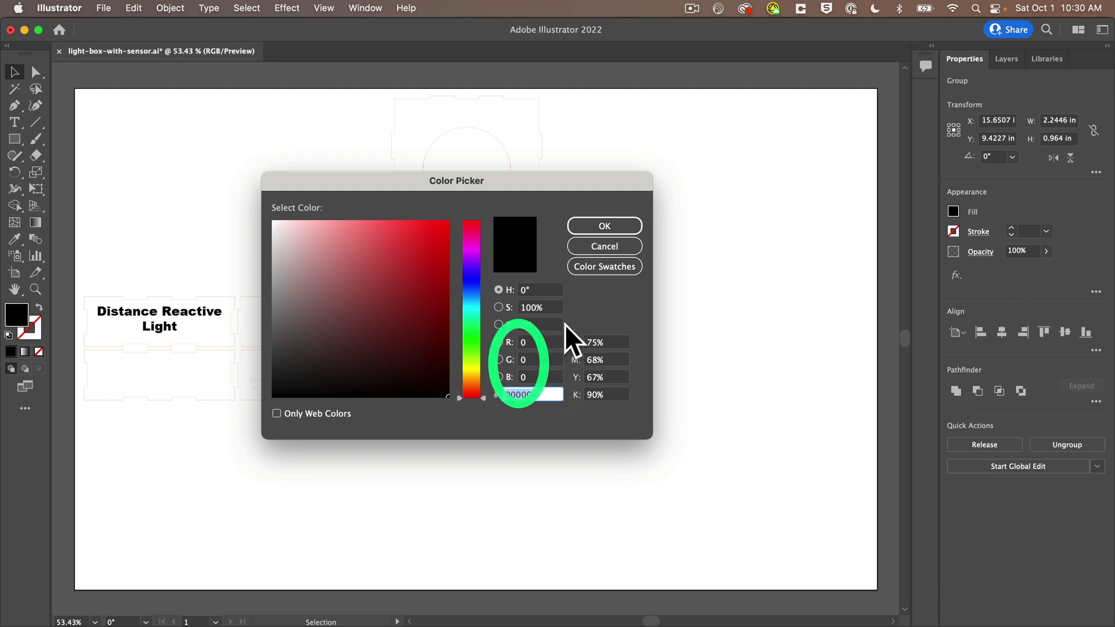
click(603, 247)
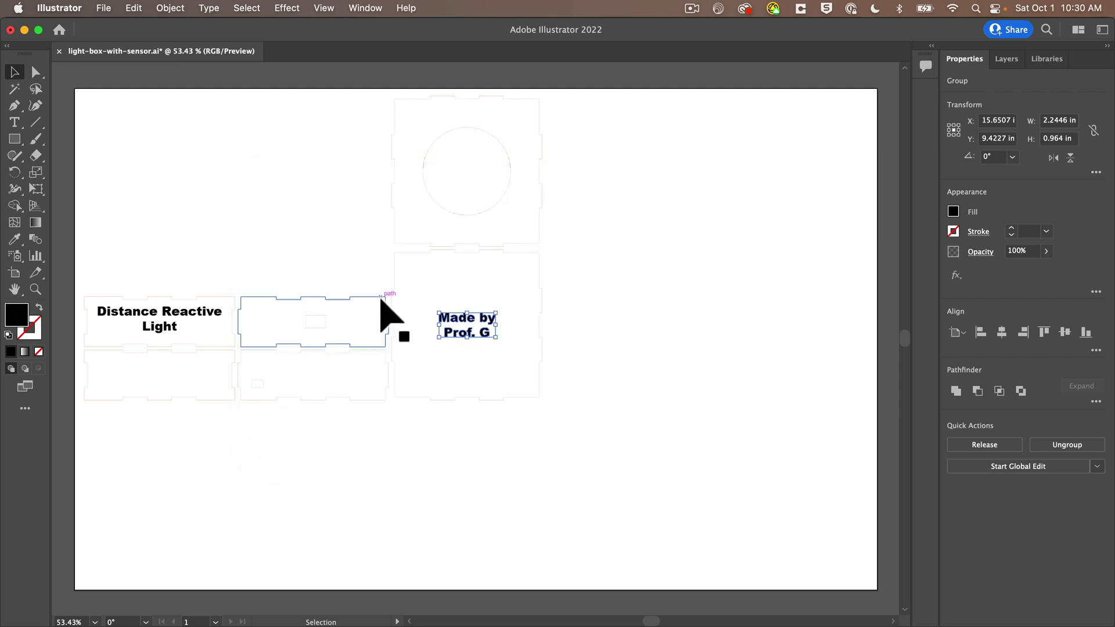
- Convert the Distance Reactive Light label to outlines with a #000000 black fill
click(204, 320)
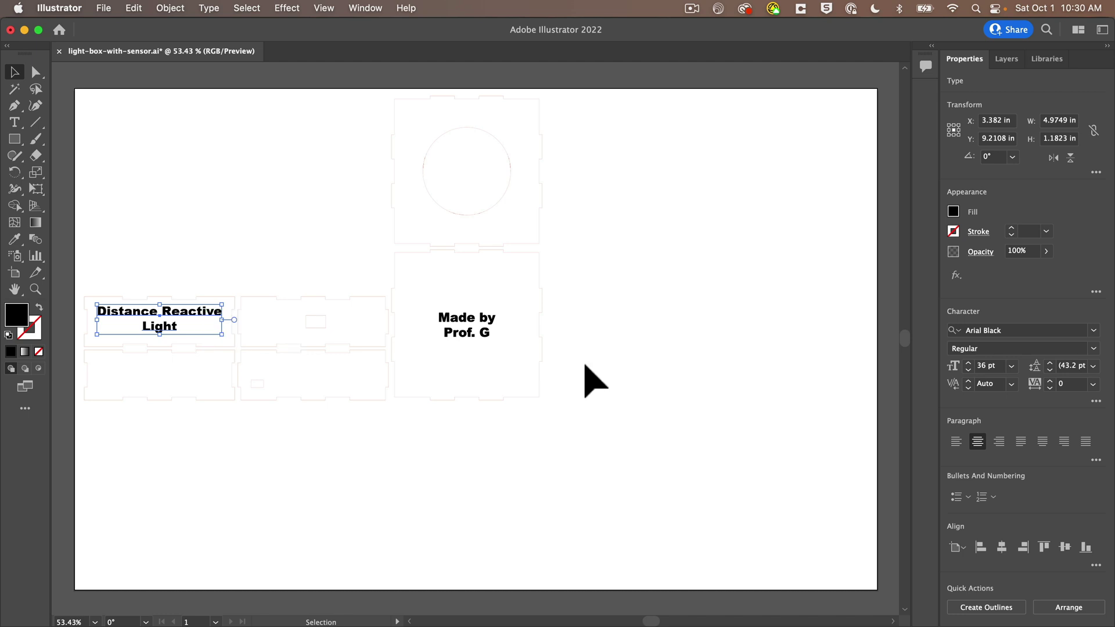
click(1003, 607)
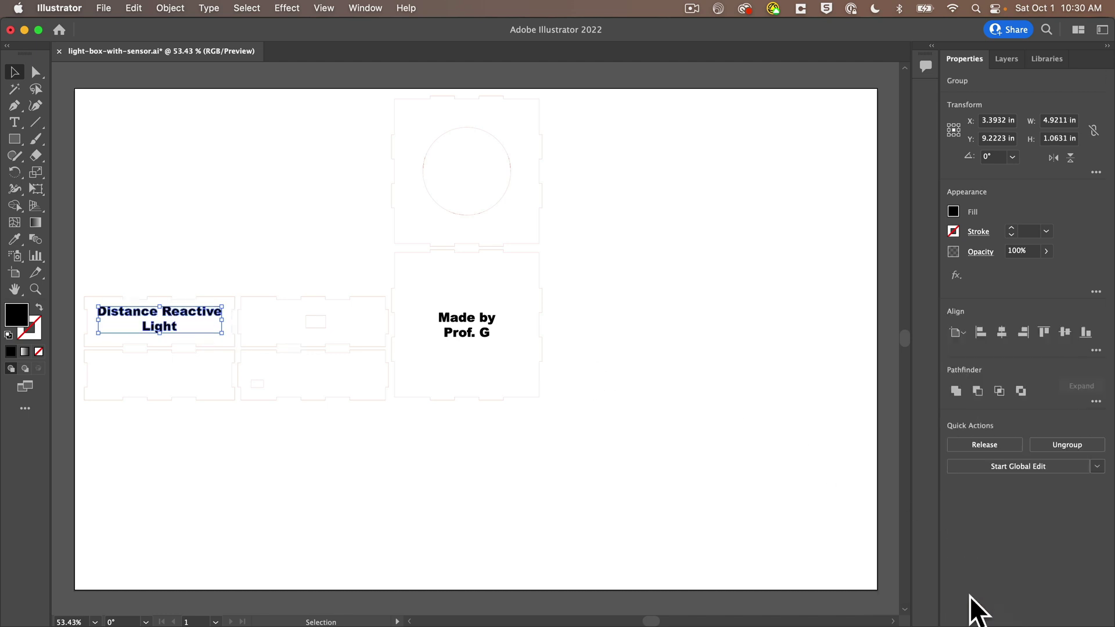
double_click(19, 317)
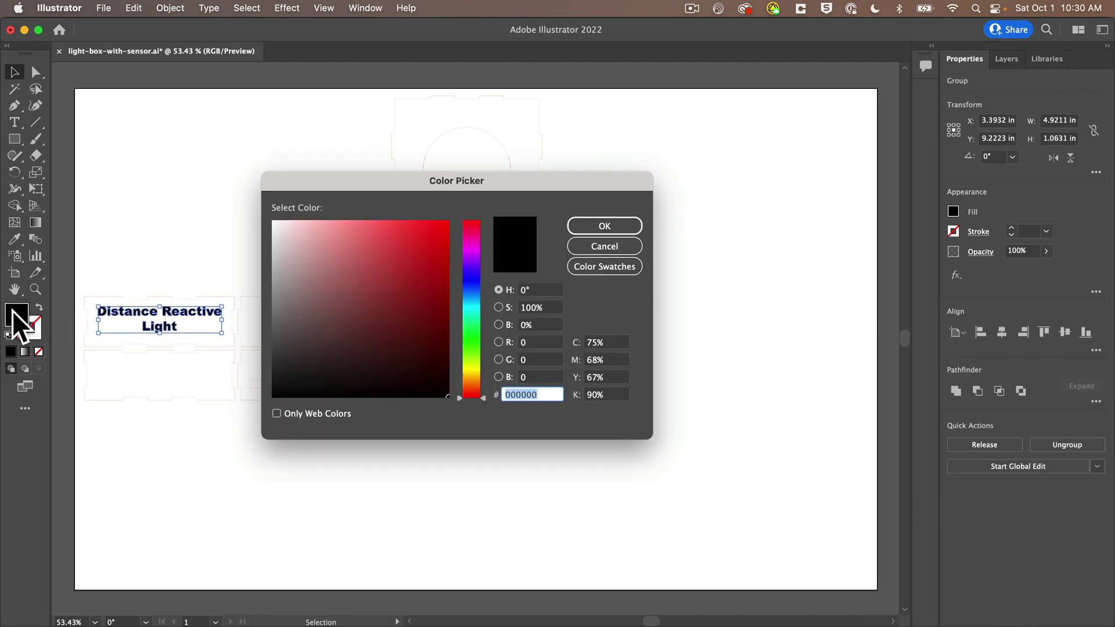
click(603, 227)
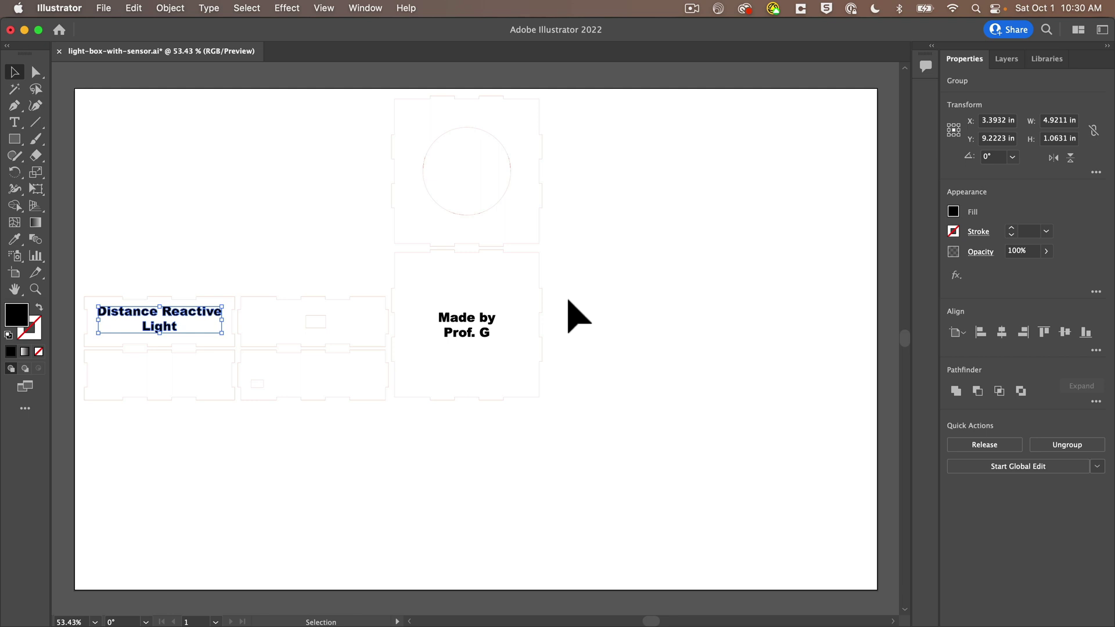
- Save over light-box-with-sensor.ai on the Desktop as an Illustrator 2020 file, replacing the existing copy
click(101, 7)
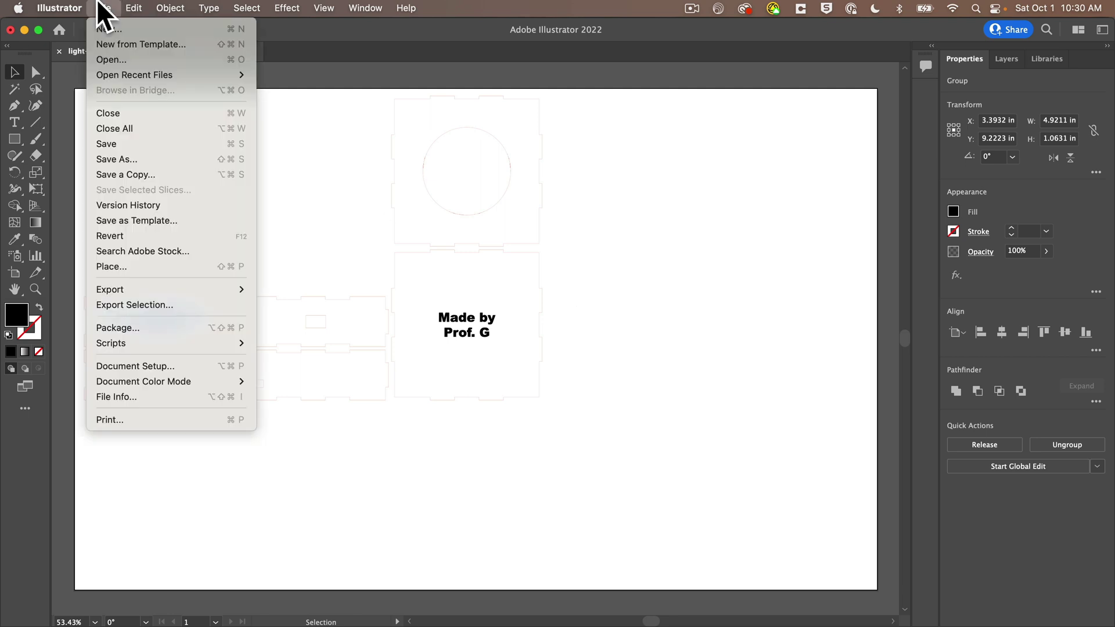
click(127, 158)
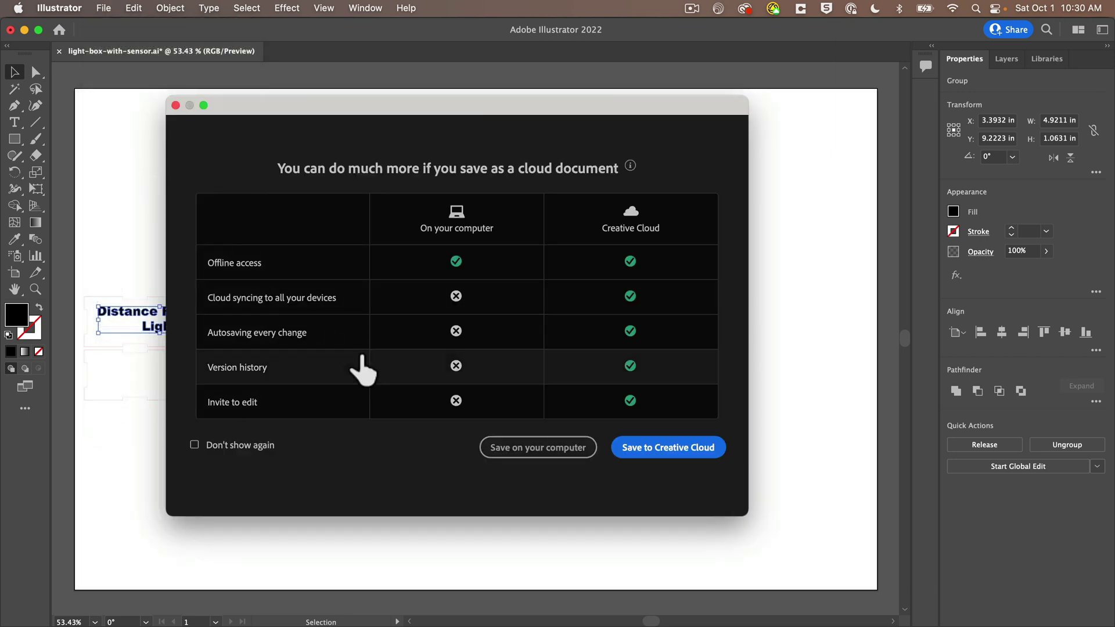
click(530, 448)
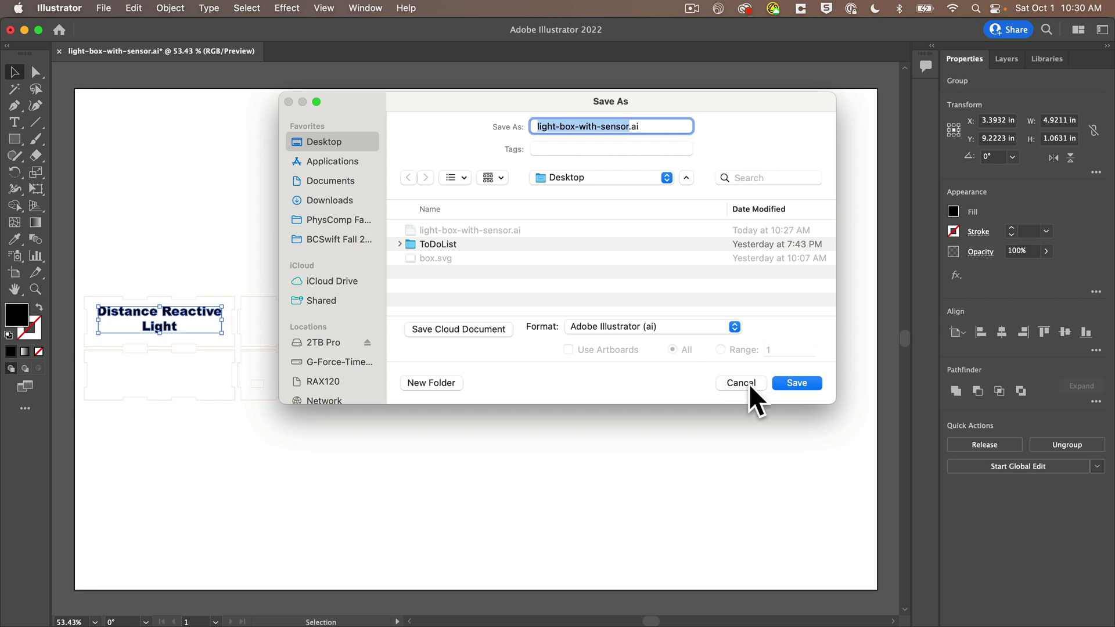
click(796, 384)
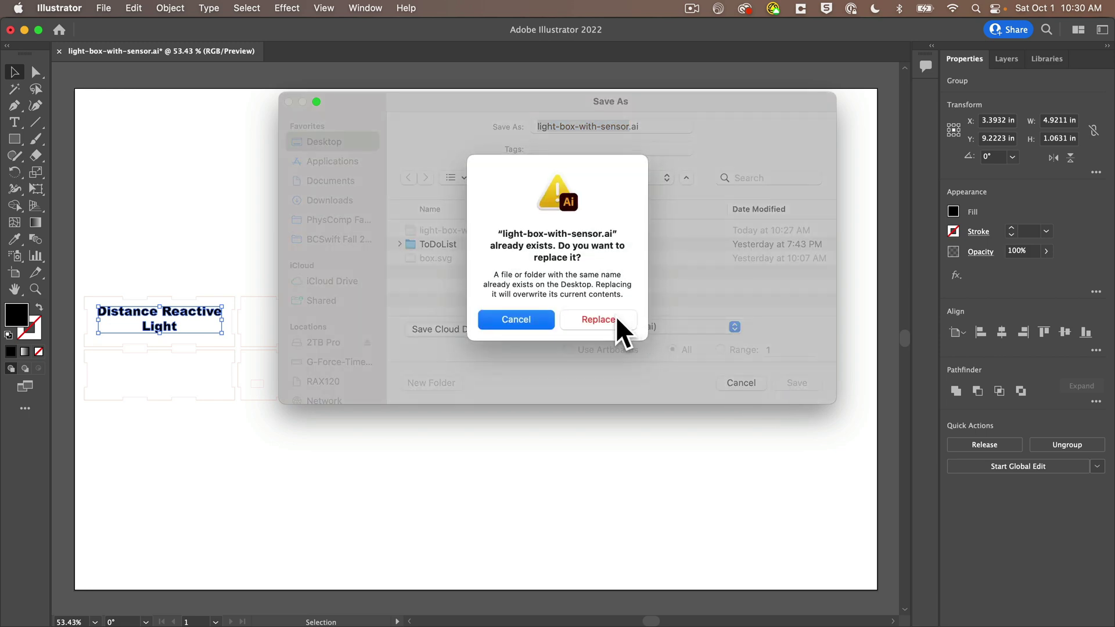
click(616, 319)
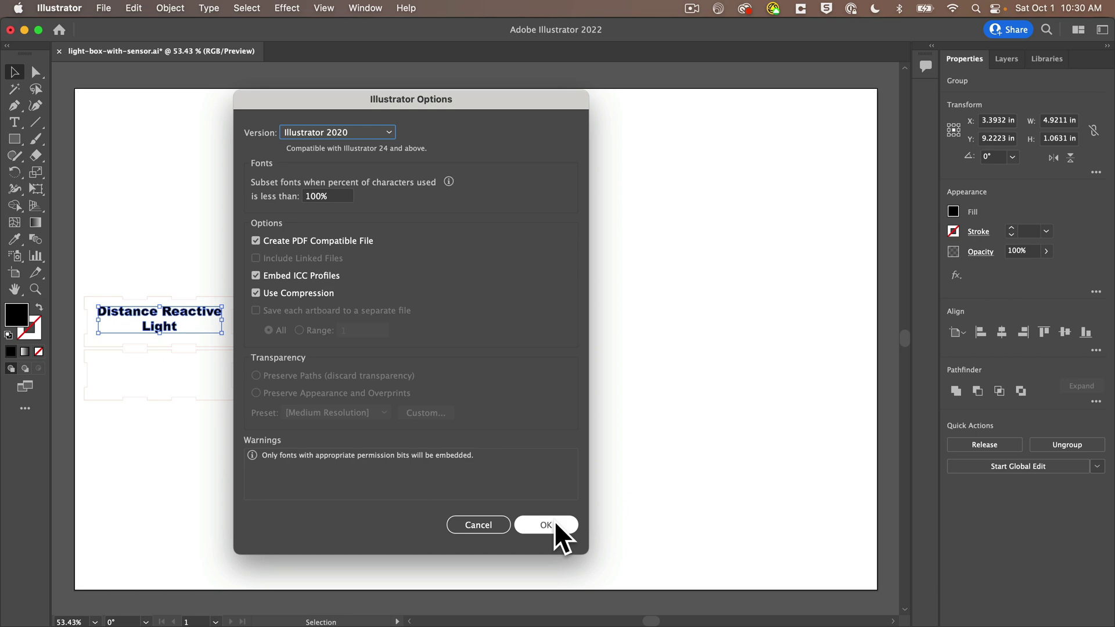
click(546, 525)
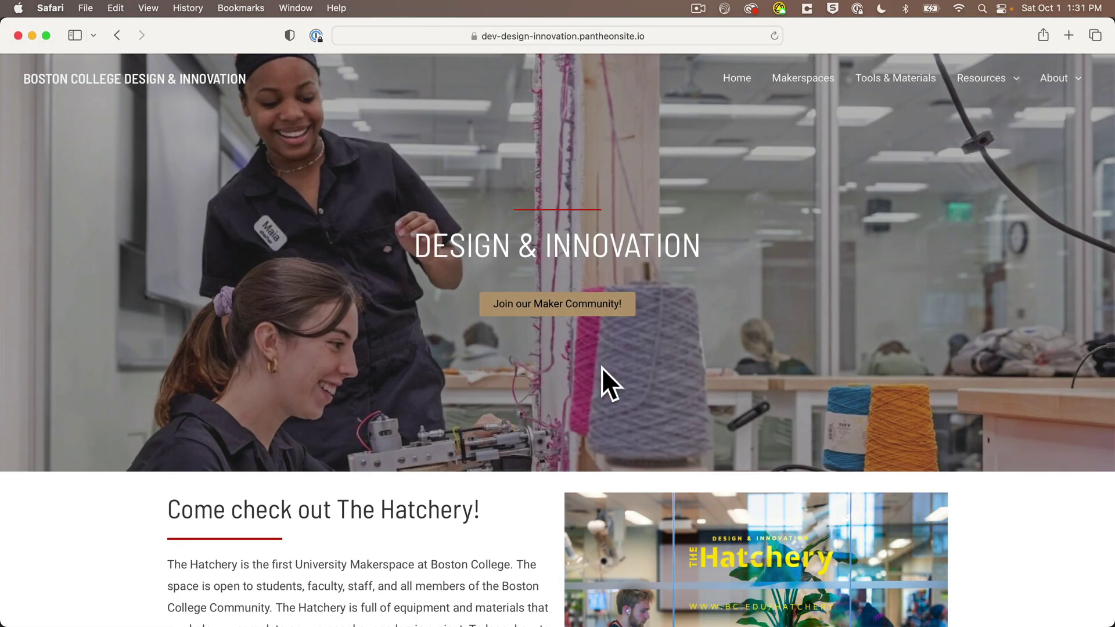
- Scroll the Design & Innovation homepage past The Hatchery to the faculty makerspace consultation section
scroll(601, 367, down, 6)
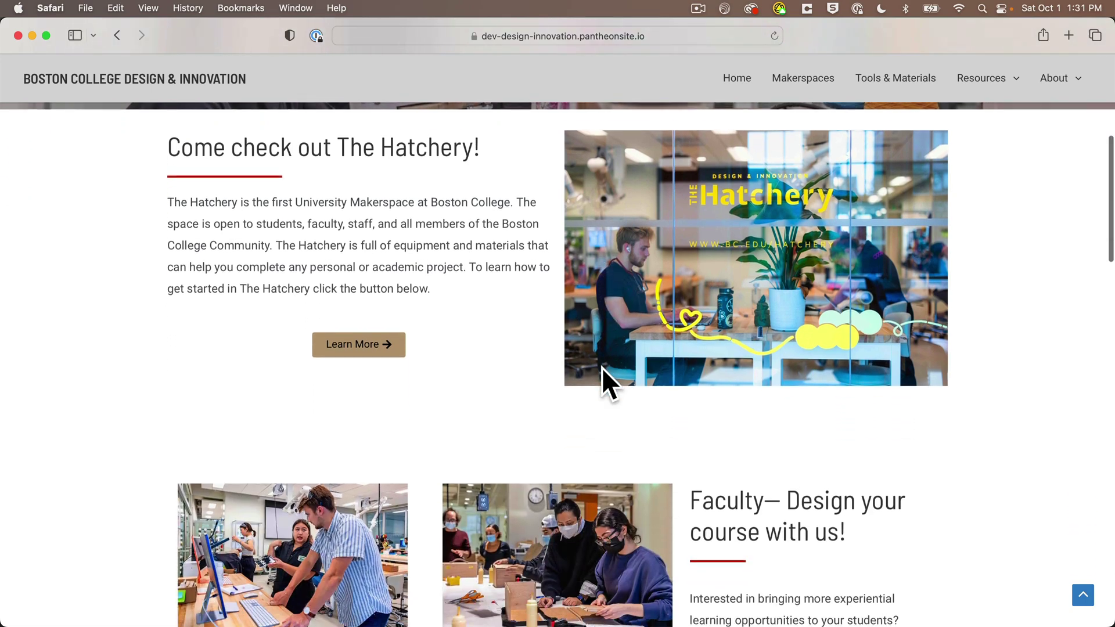
scroll(602, 368, down, 7)
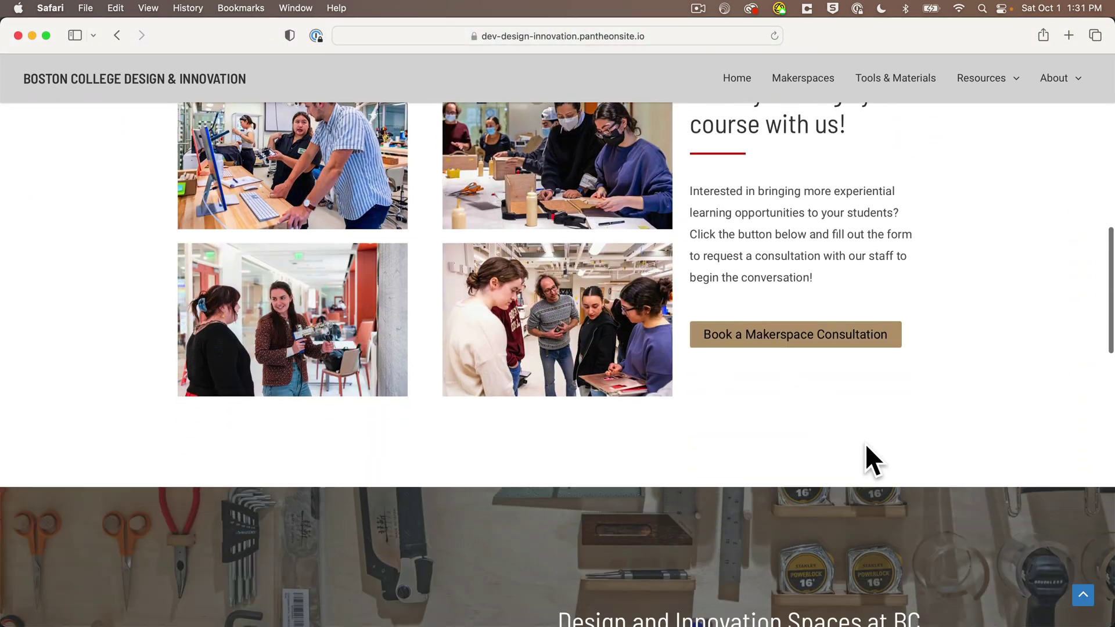